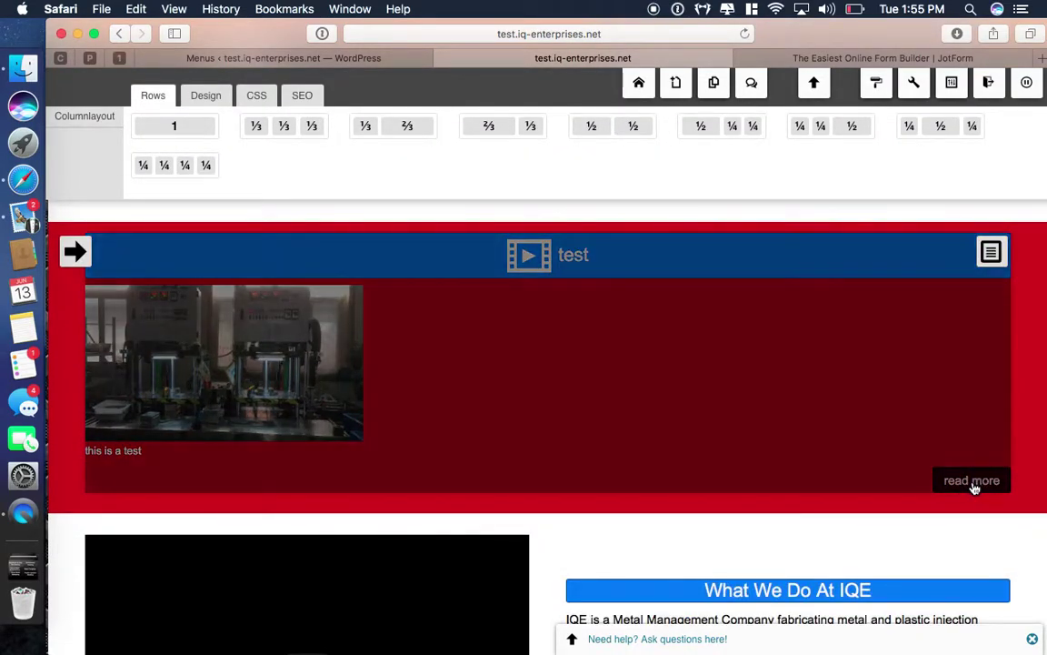
Step: Check the test row's read more link, return to the home page, and delete the test row
click(974, 485)
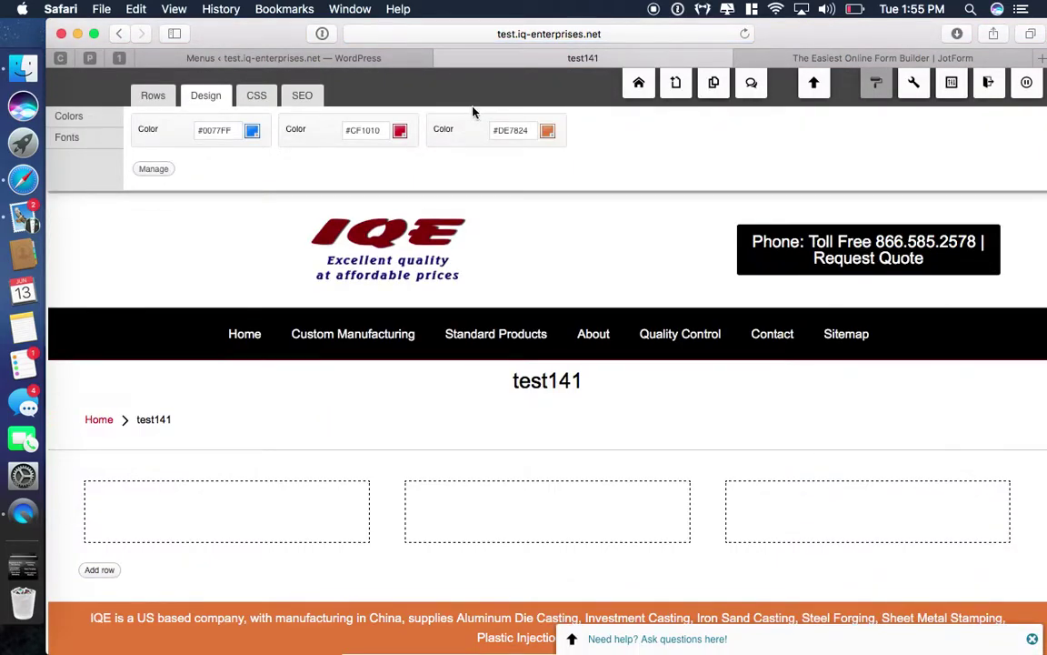
click(118, 37)
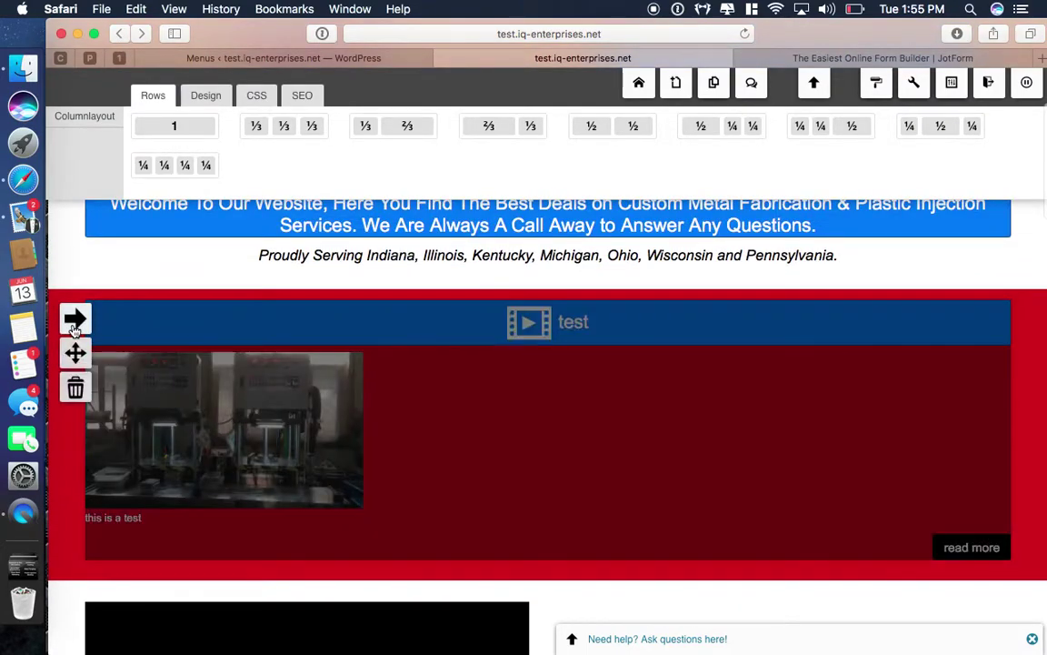
click(76, 389)
click(698, 362)
Step: View the flag image's settings beside What Makes IQE Unique and its media library, and close them without choosing a replacement
scroll(698, 368, down, 5)
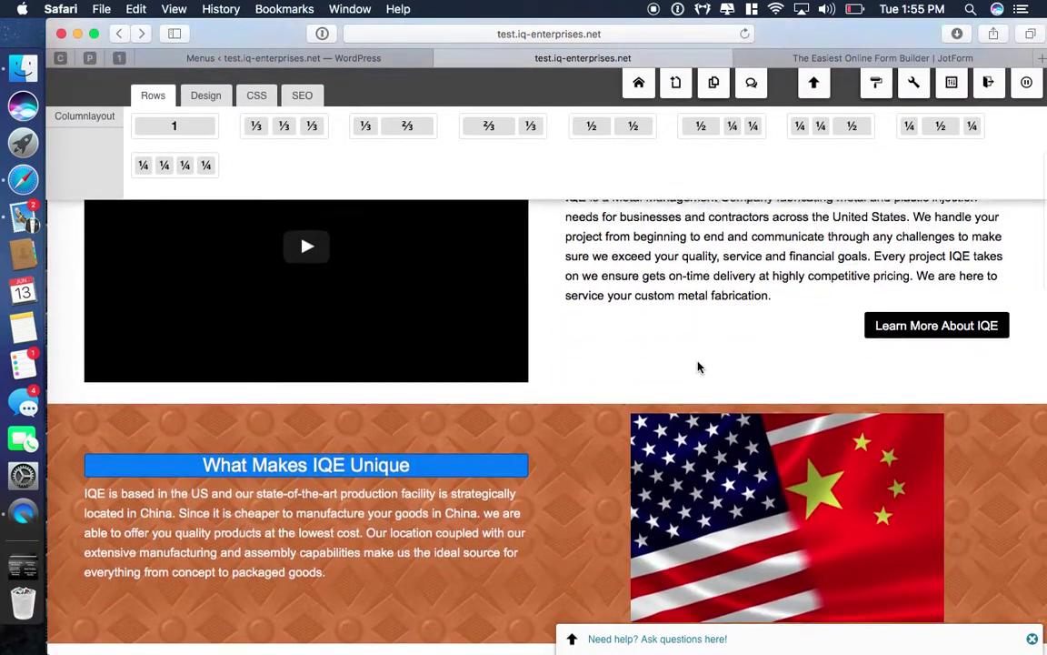
mouse_move(507, 503)
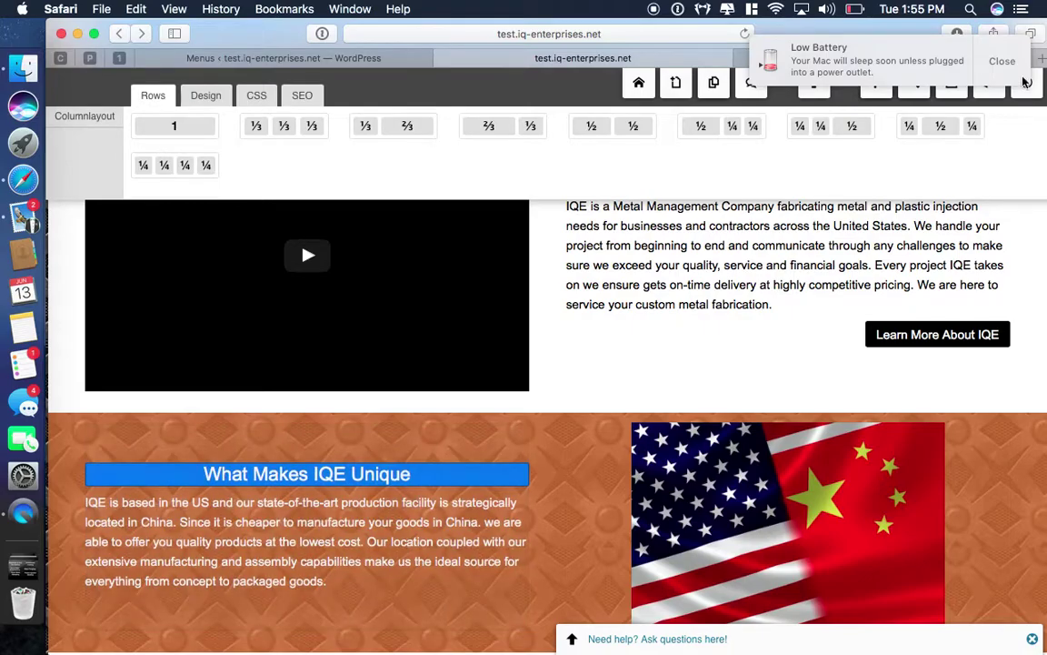
scroll(397, 431, down, 2)
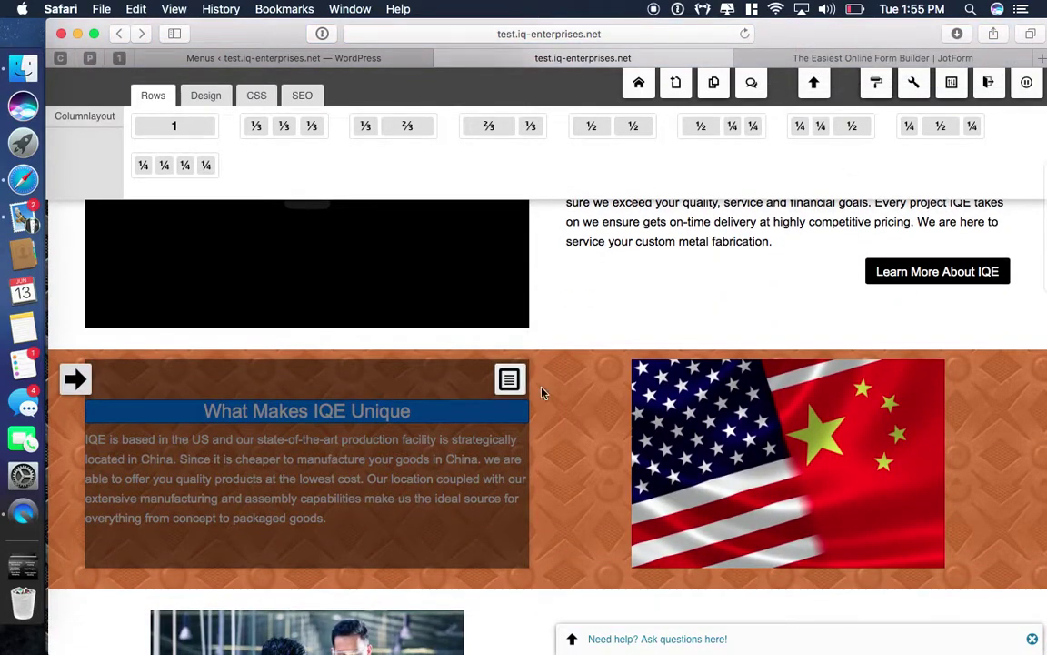
mouse_move(509, 382)
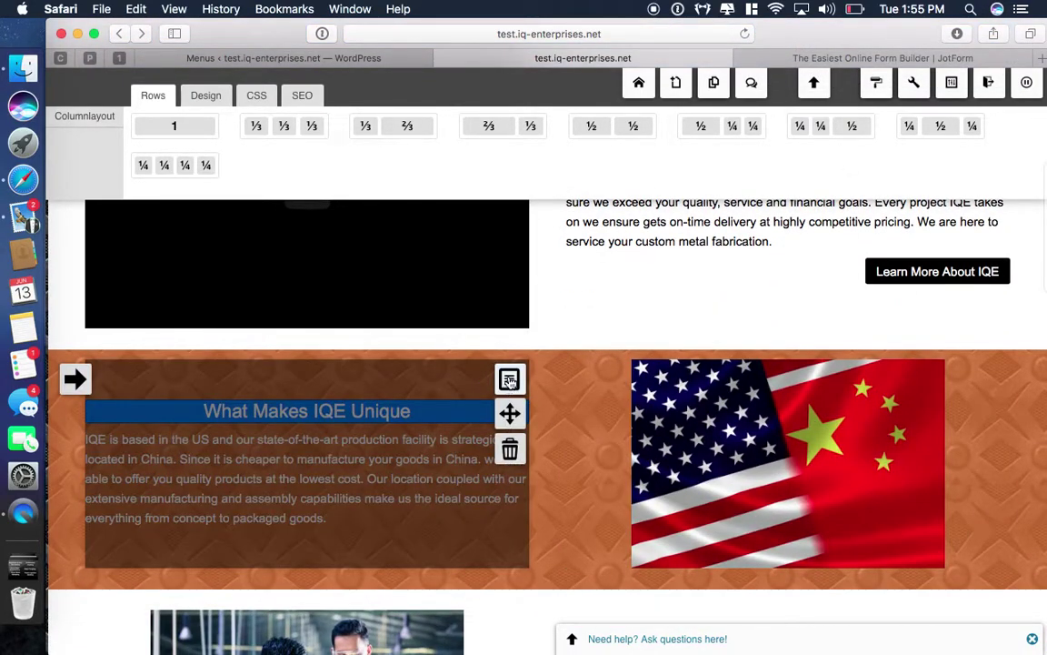
mouse_move(851, 369)
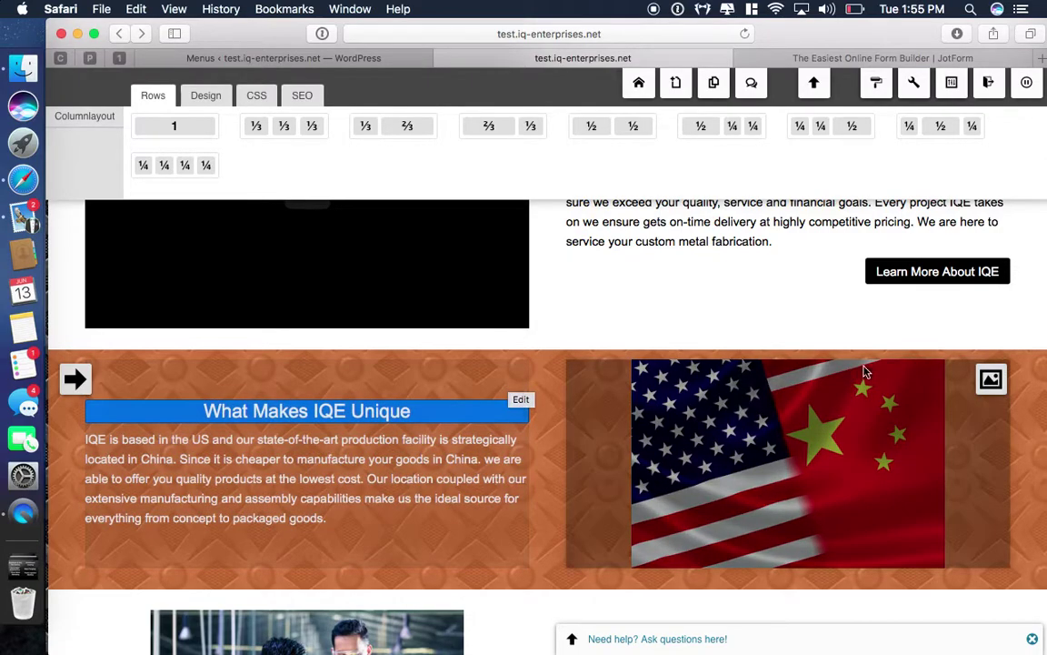
click(991, 380)
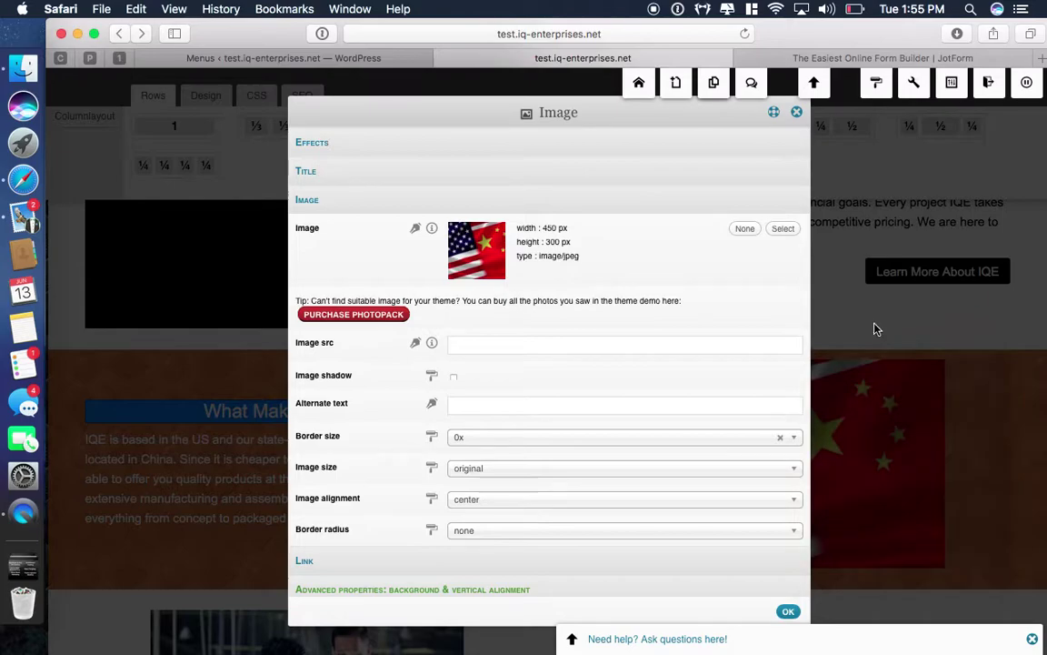
click(784, 232)
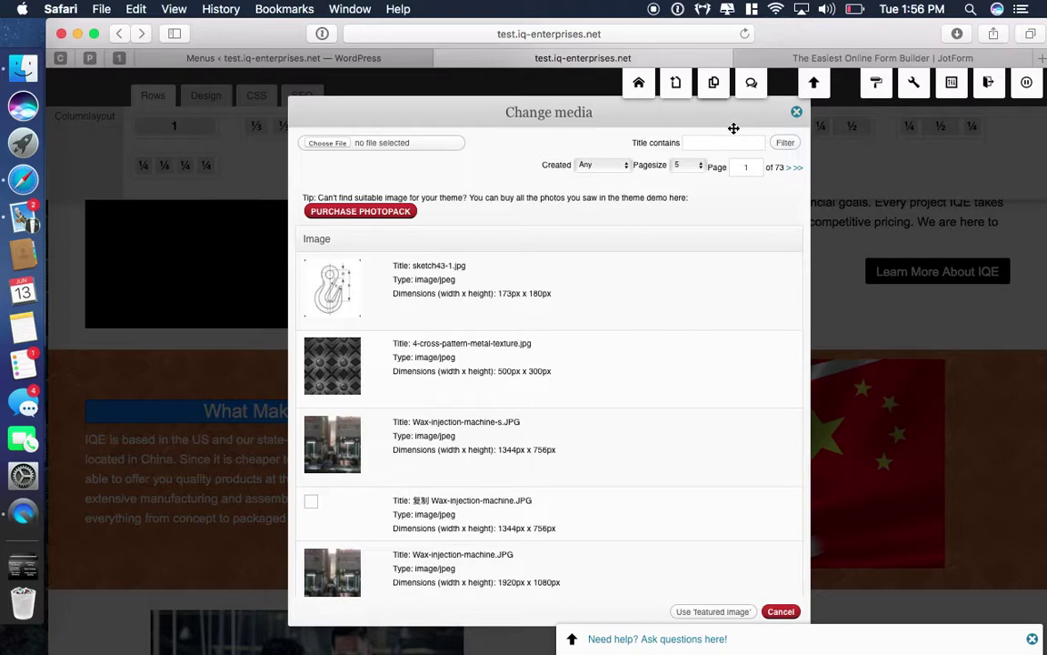
click(797, 114)
Step: Open the Investment Casting page under Custom Manufacturing
scroll(579, 416, up, 10)
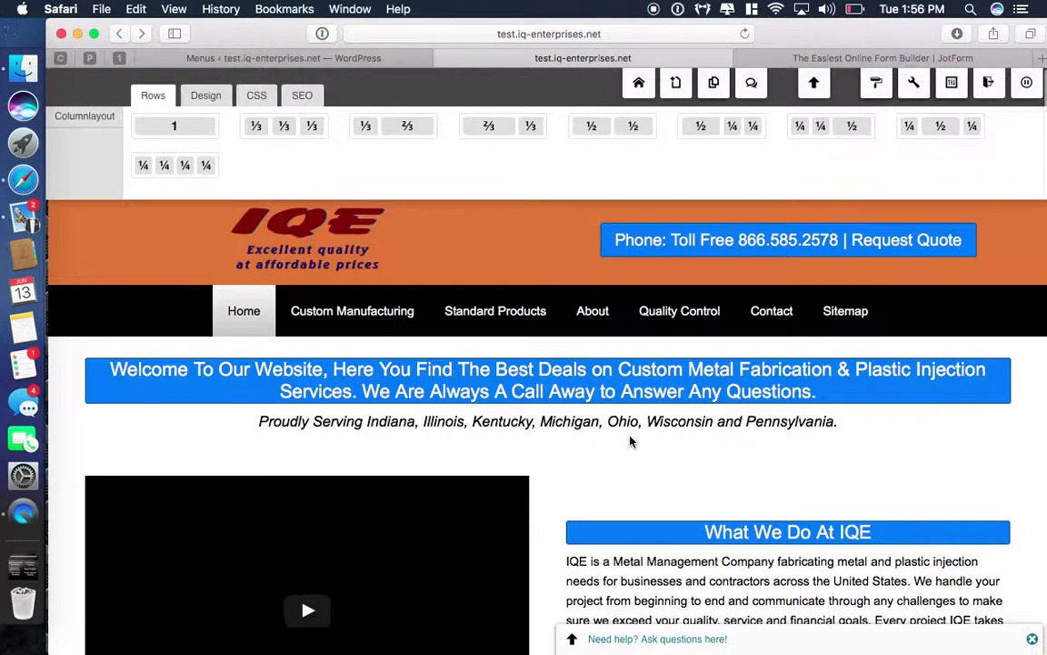
mouse_move(358, 318)
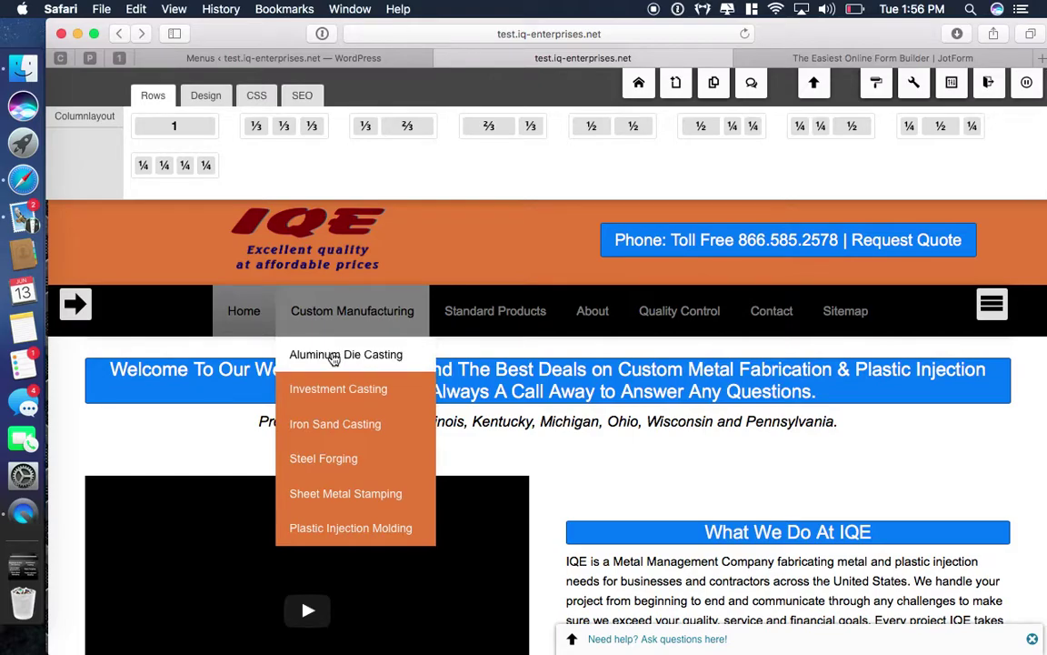
click(328, 388)
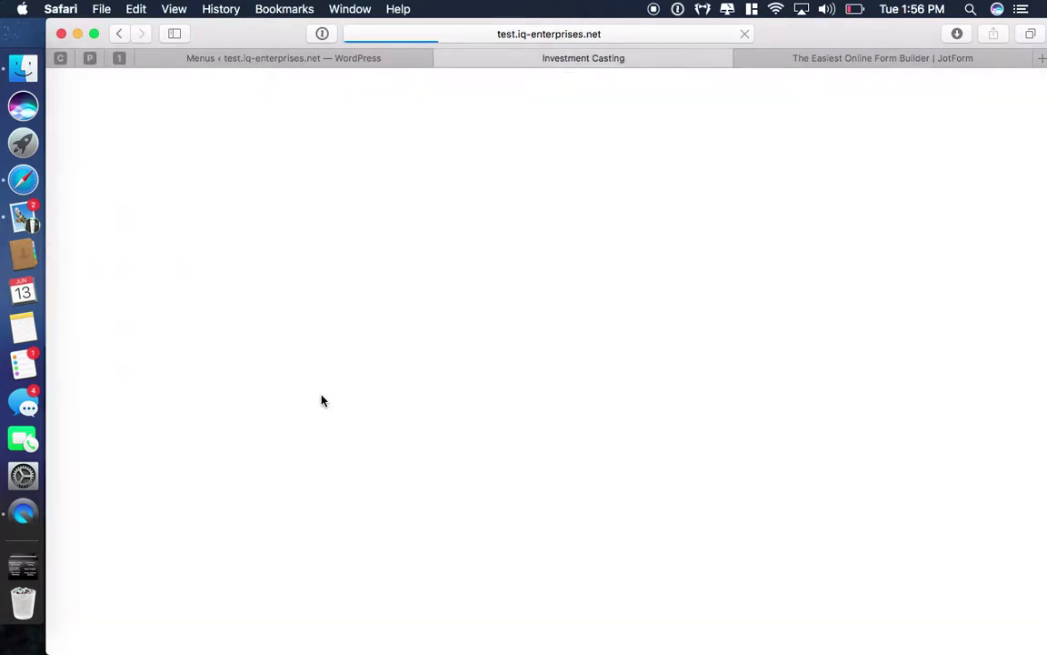
Step: Open the photo list of the Investment Casting page's image gallery and review its items and adding options
scroll(347, 512, down, 5)
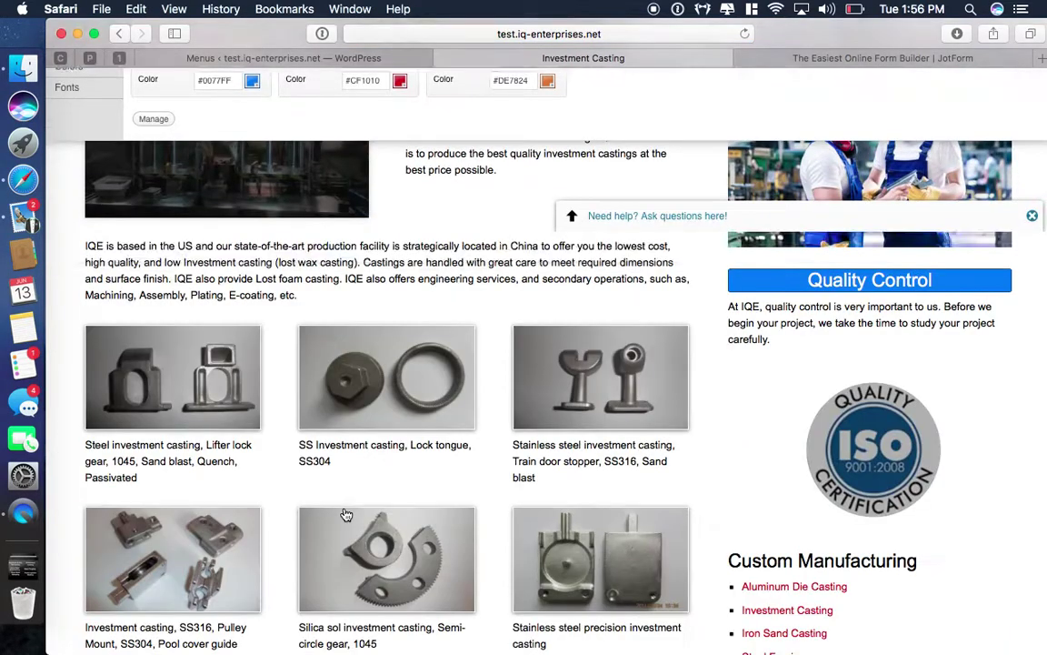
scroll(346, 512, down, 3)
scroll(349, 500, up, 2)
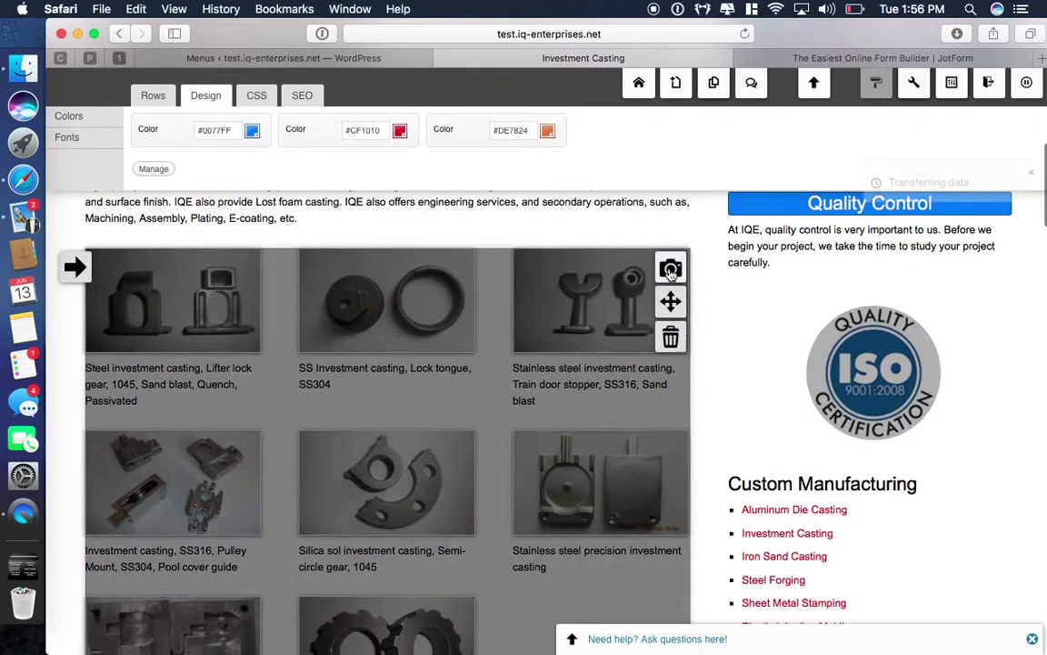
click(670, 270)
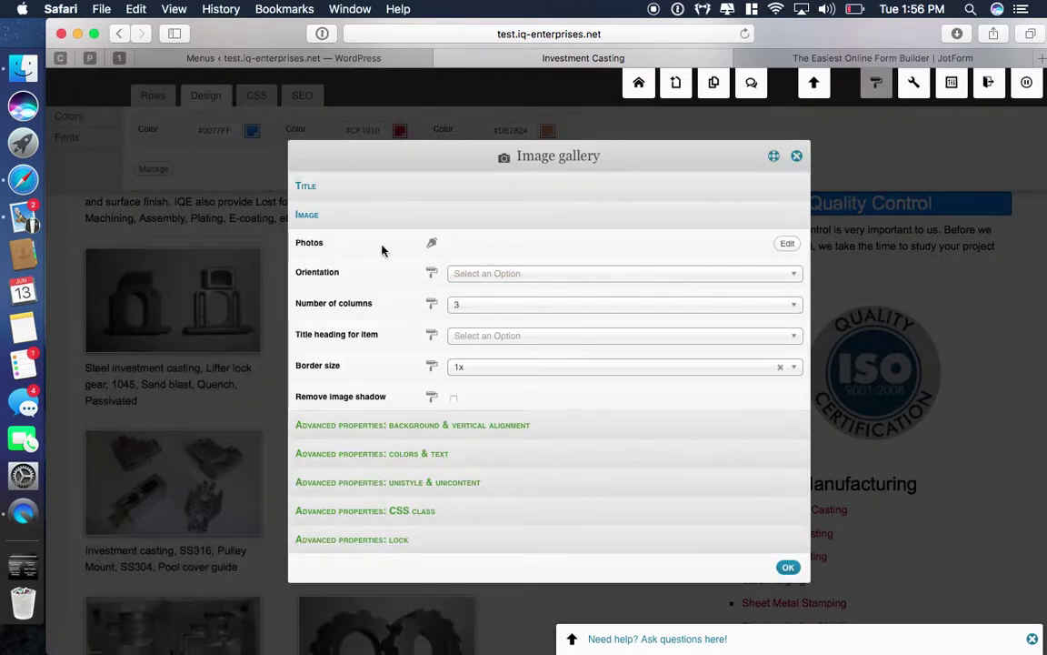
click(788, 244)
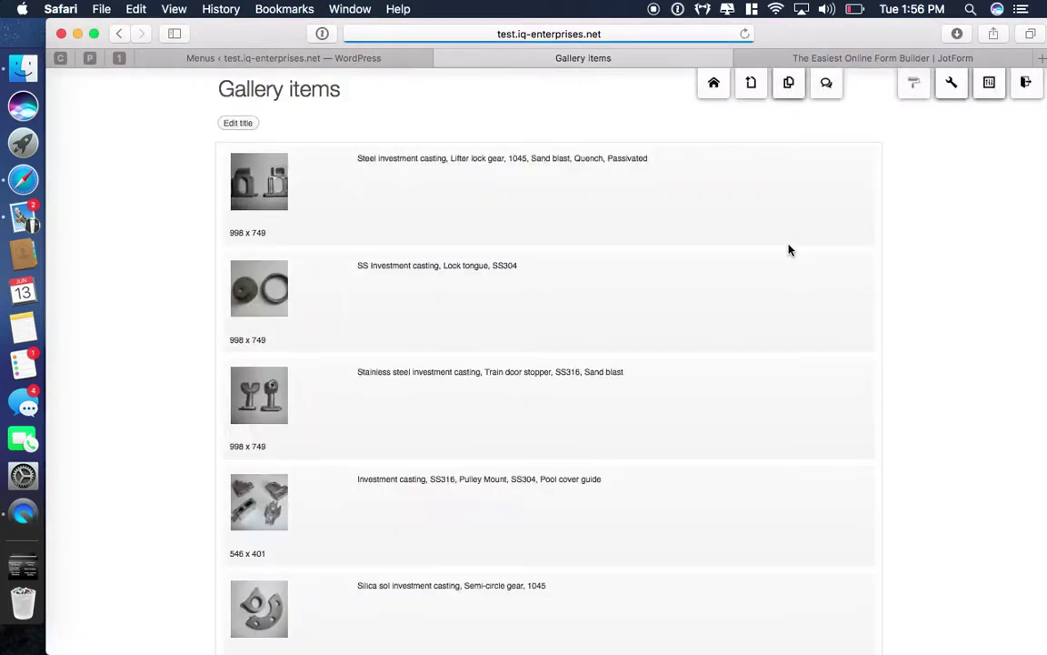
scroll(388, 350, down, 10)
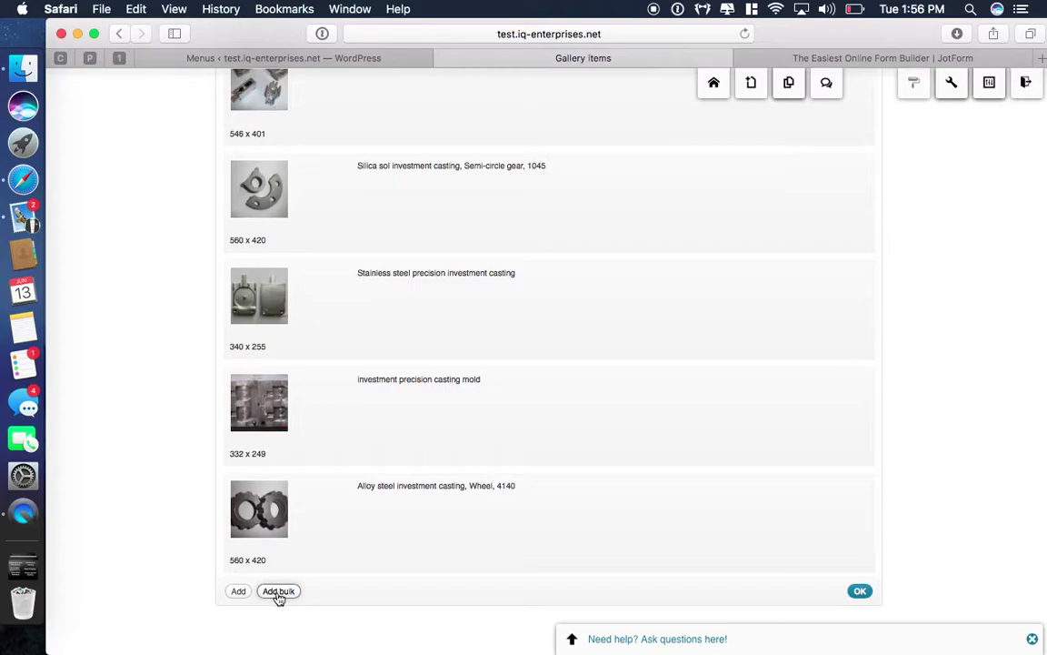
mouse_move(425, 486)
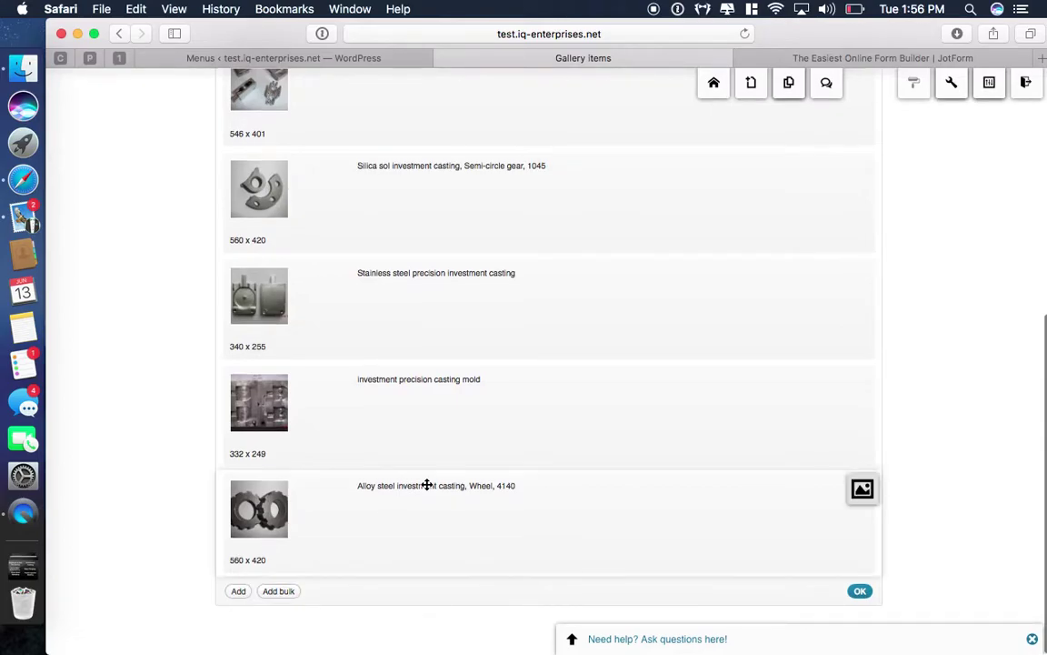
Step: Review the Alloy steel wheel item's image, title and text fields, and return from the gallery list to the Investment Casting page
click(861, 490)
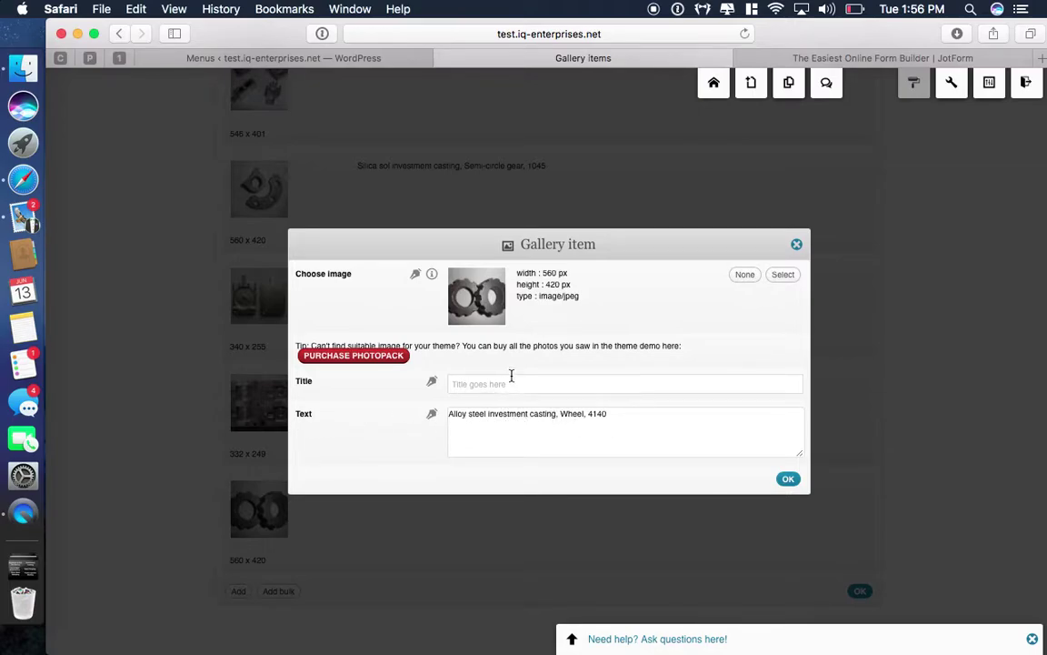
click(789, 479)
click(860, 593)
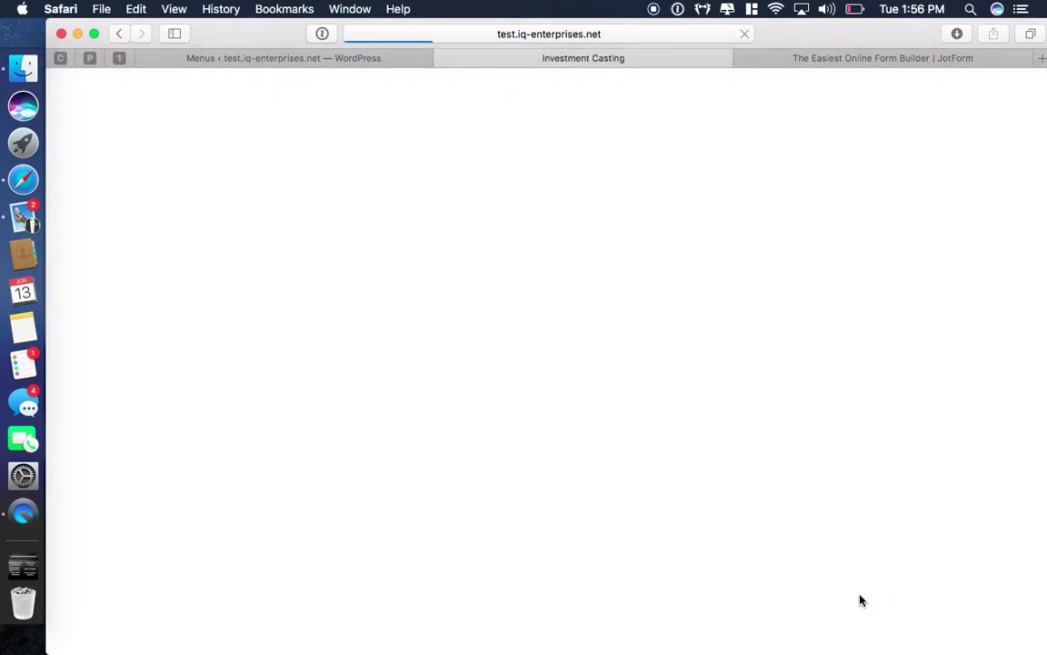
Step: Examine the Investment Casting page's layout, including its image gallery, Quality Control section and Custom Manufacturing links
scroll(860, 598, down, 5)
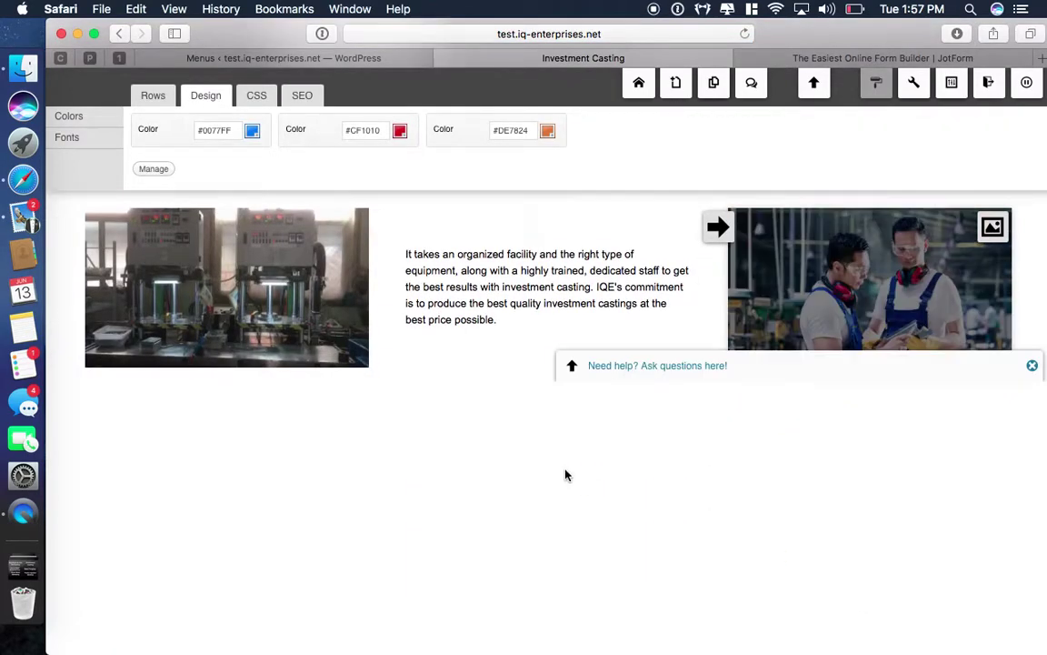
scroll(564, 475, down, 3)
mouse_move(663, 397)
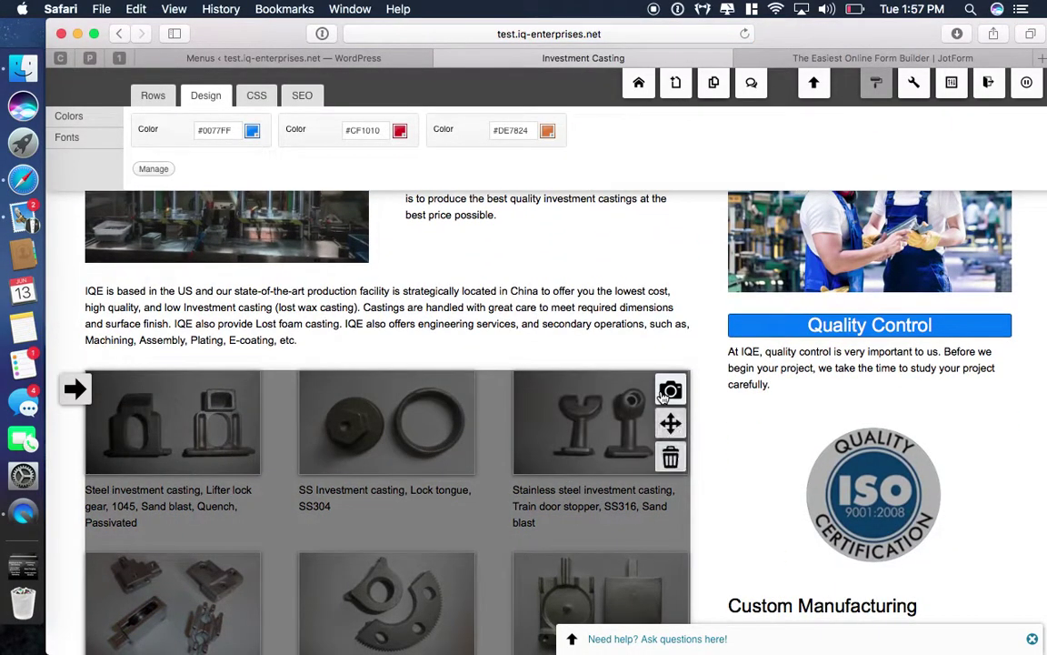
scroll(528, 472, down, 5)
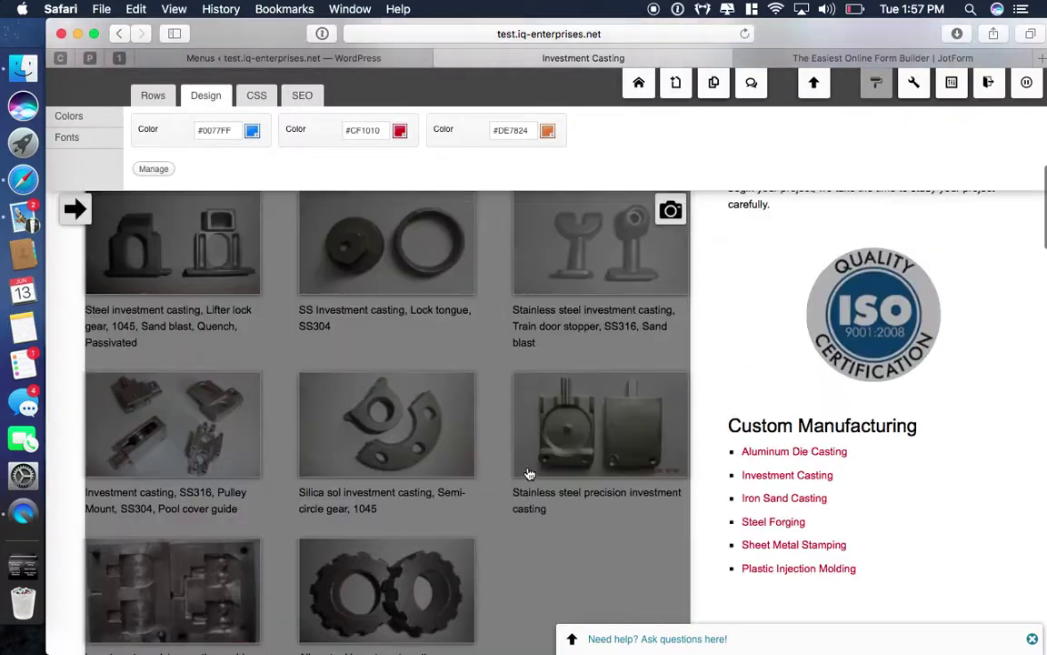
scroll(528, 472, up, 10)
scroll(529, 474, down, 8)
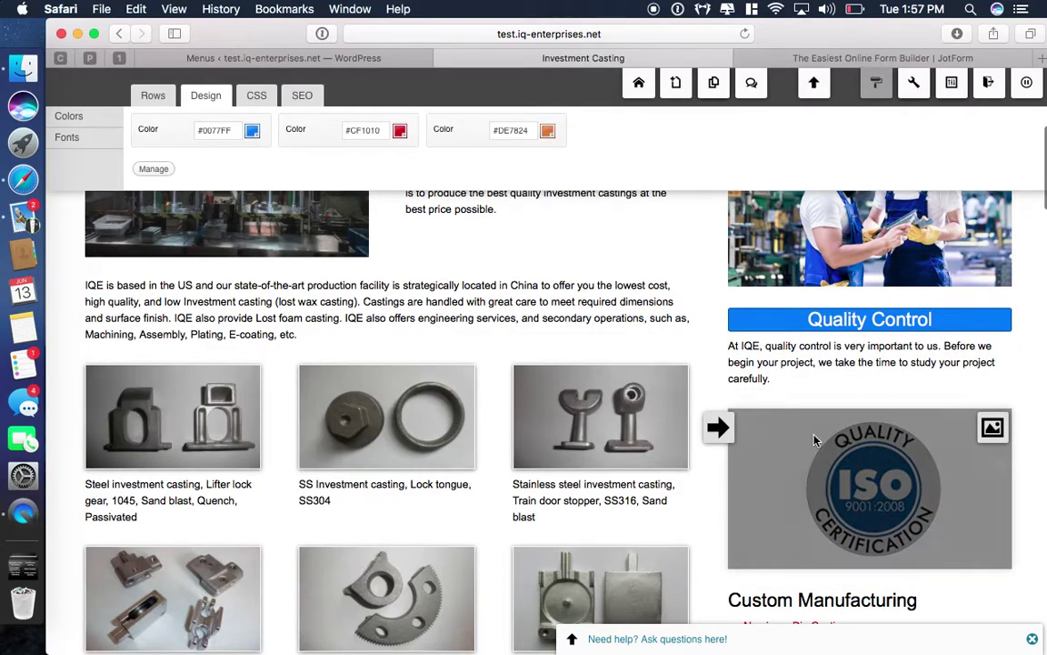
scroll(854, 537, up, 4)
scroll(864, 532, down, 7)
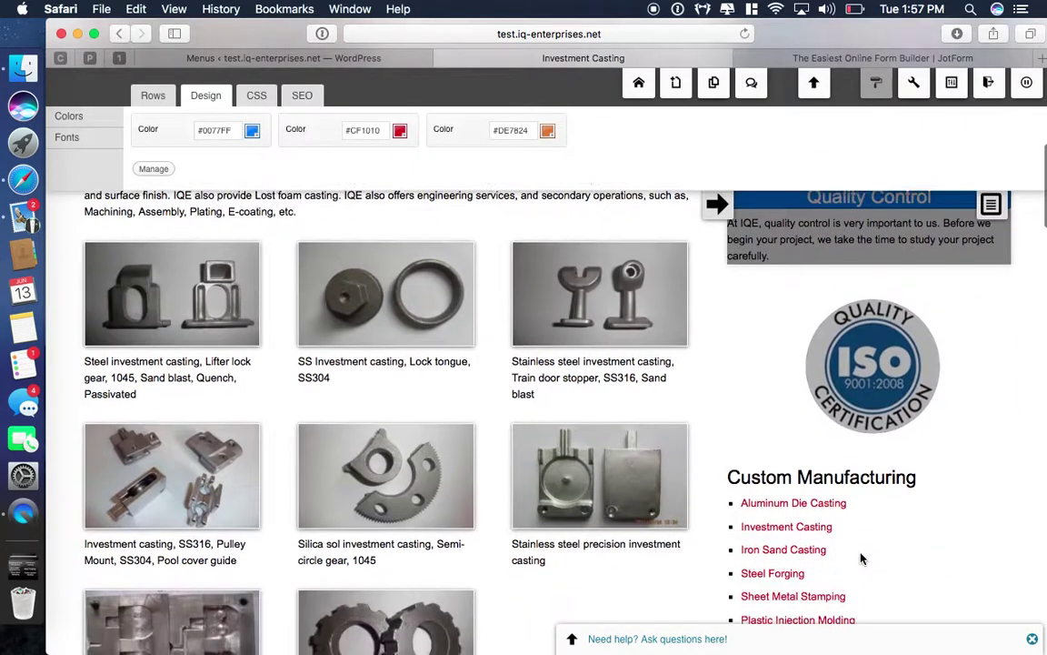
scroll(868, 609, up, 12)
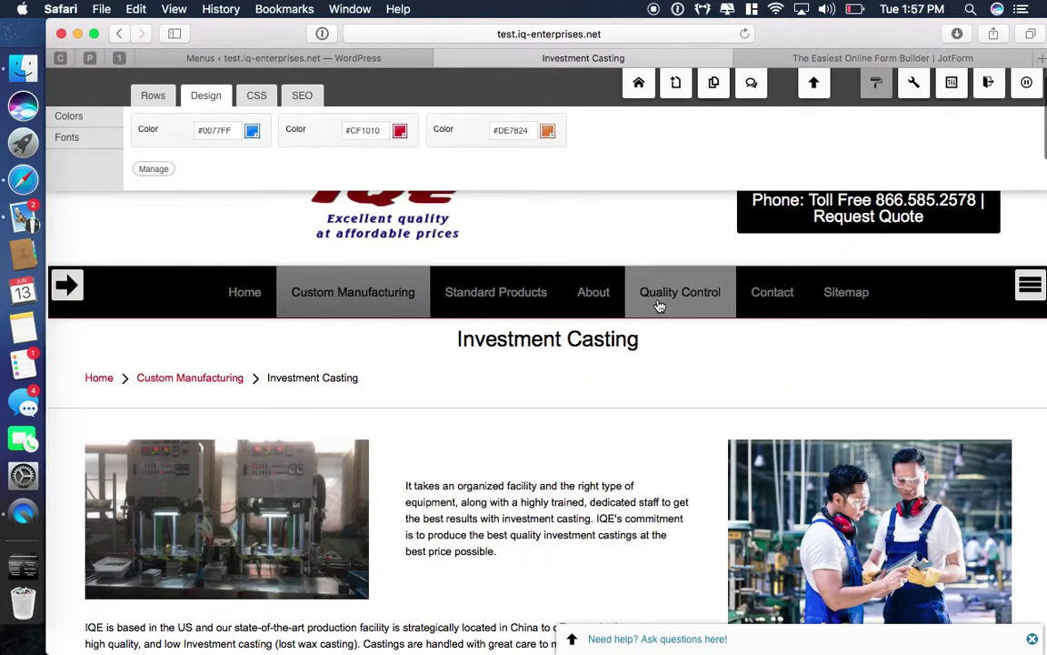
Step: Open the Eye Bolts page under Standard Products and look over its grid of linked product drawings
mouse_move(491, 296)
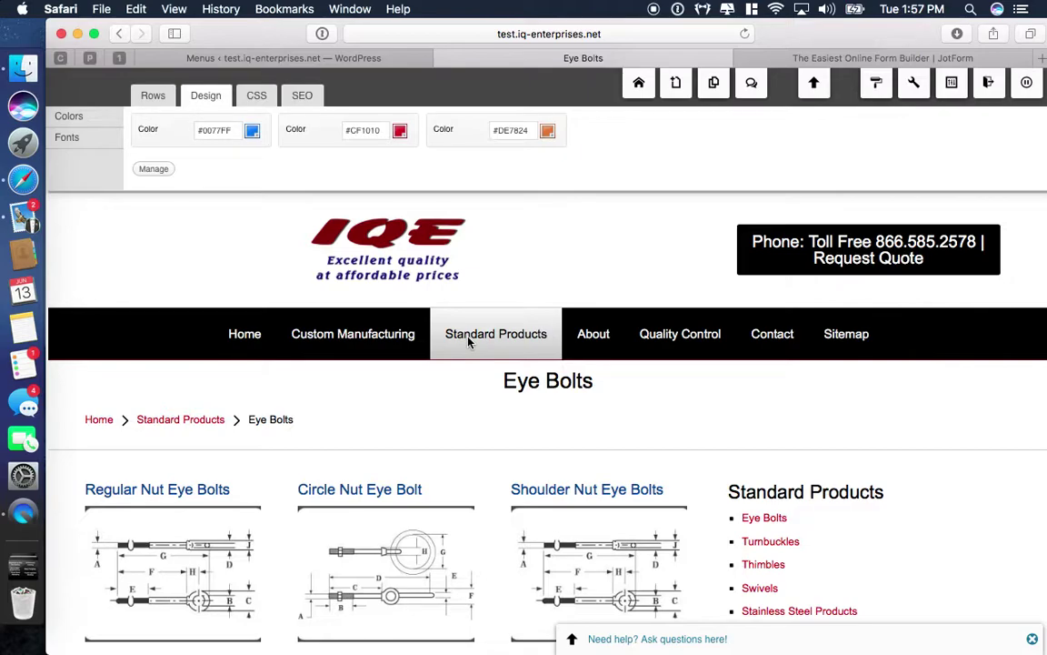
scroll(469, 432, down, 1)
scroll(800, 382, down, 2)
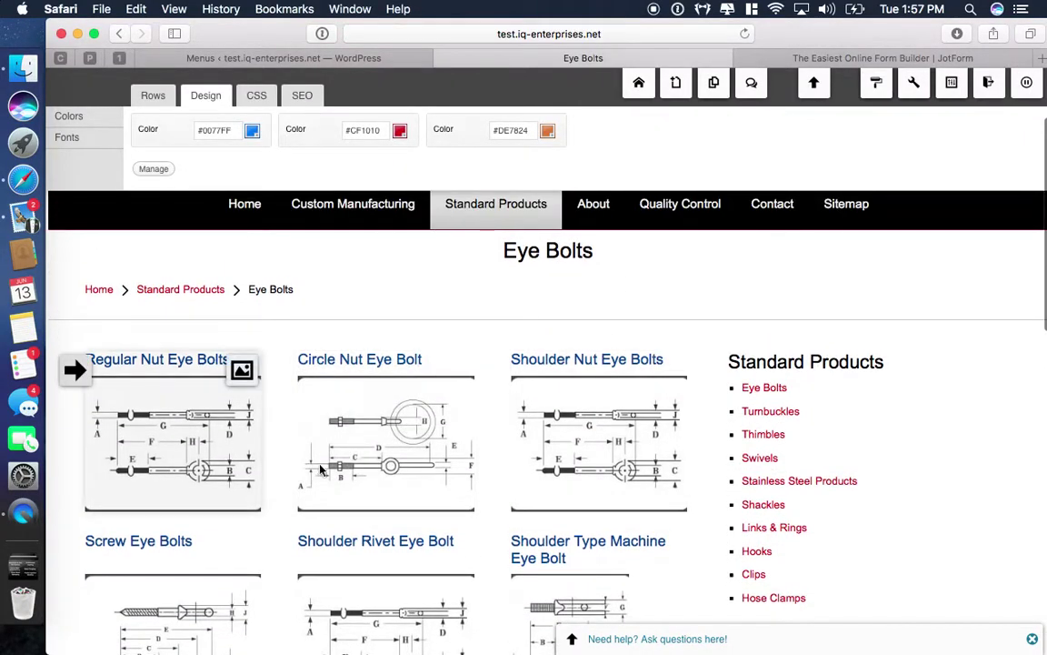
scroll(467, 316, down, 1)
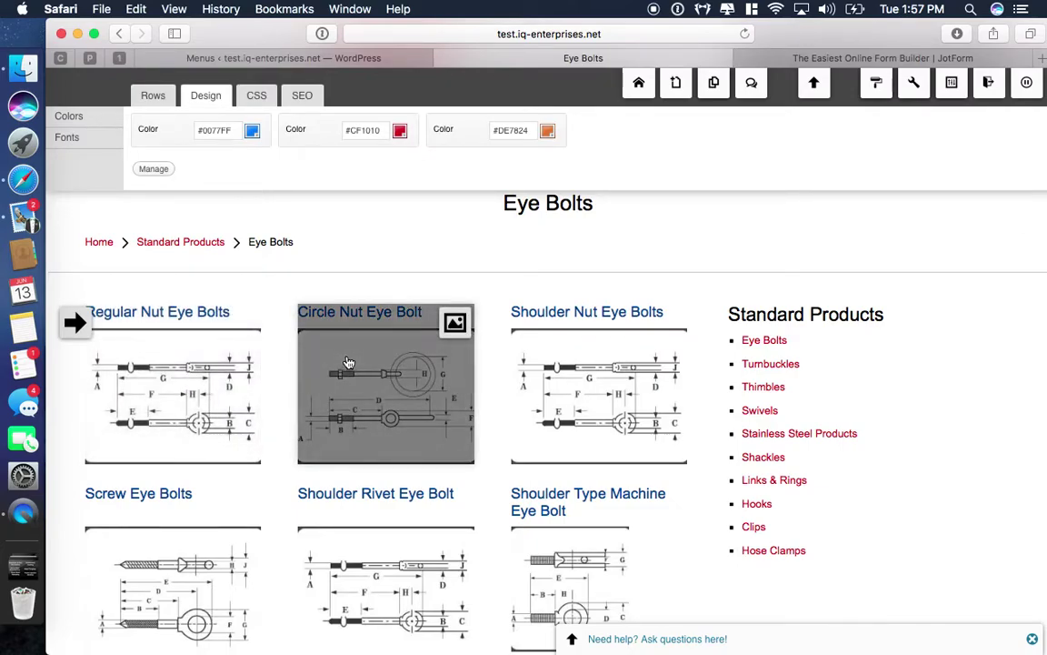
scroll(304, 342, up, 2)
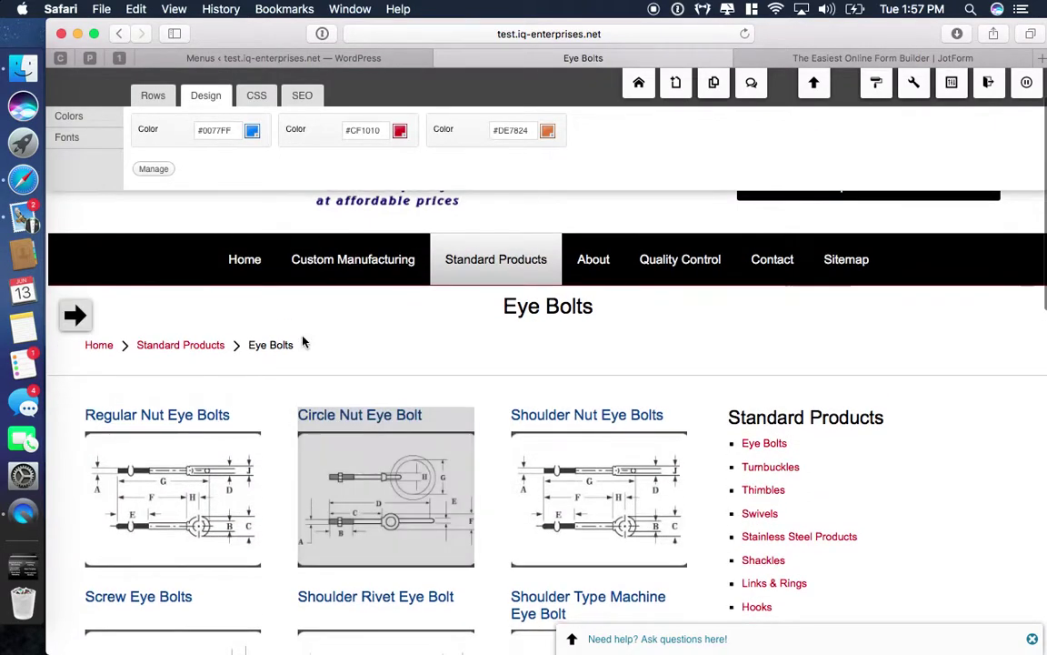
scroll(300, 344, up, 1)
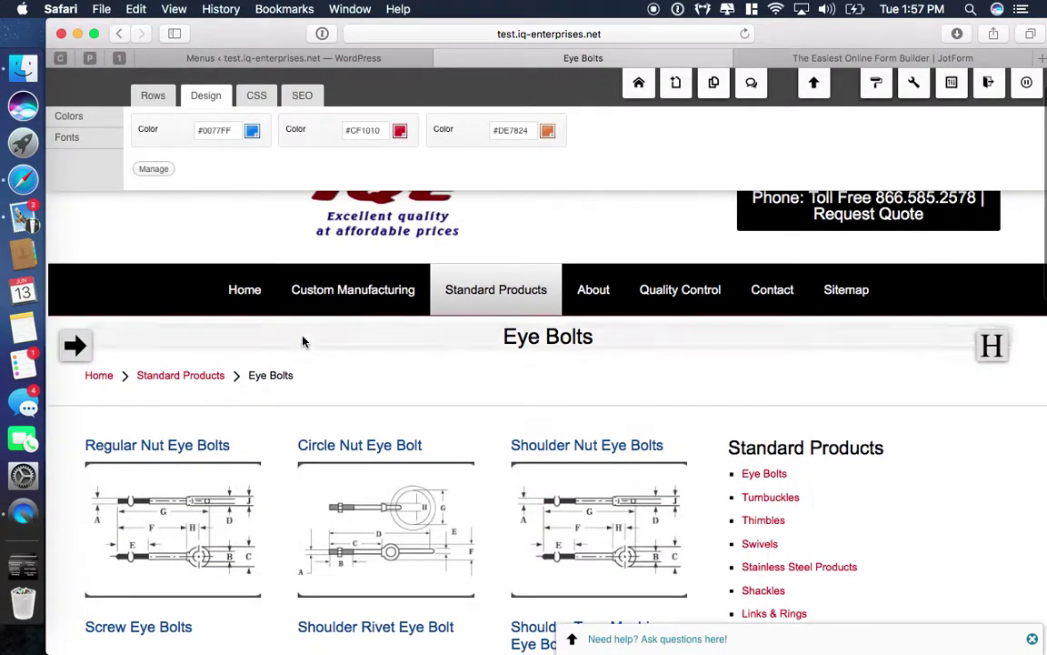
Step: View the title and category options for a new page in the Webpage title wizard, and close it without creating one
click(676, 83)
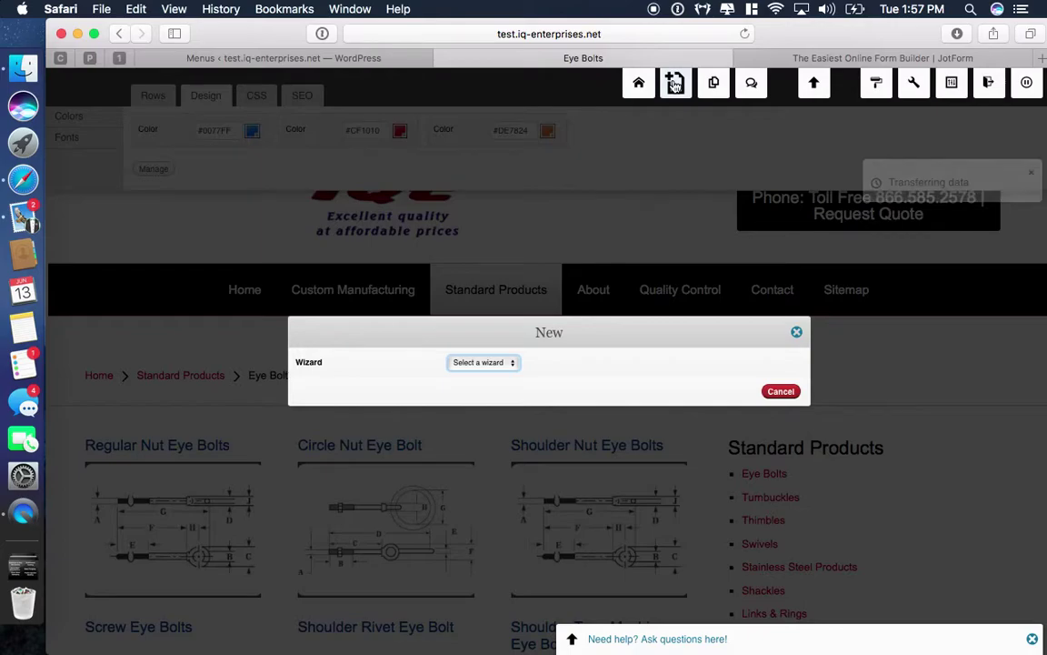
click(491, 362)
click(479, 388)
click(785, 419)
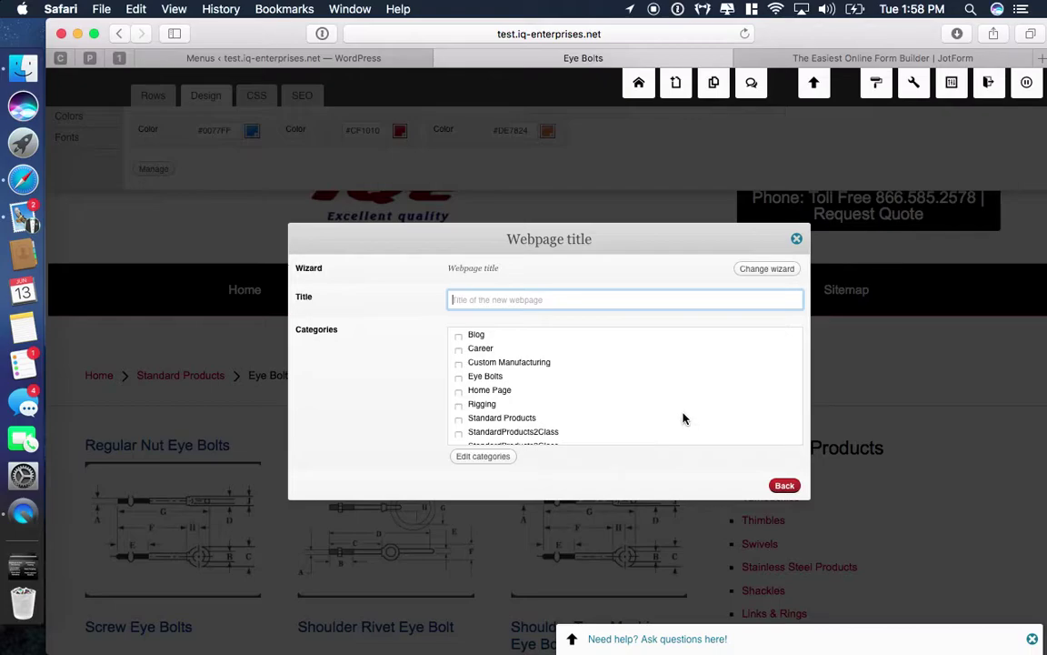
click(798, 241)
Step: Open the Regular Nut Eye Bolts product page and look through its content
scroll(468, 461, down, 3)
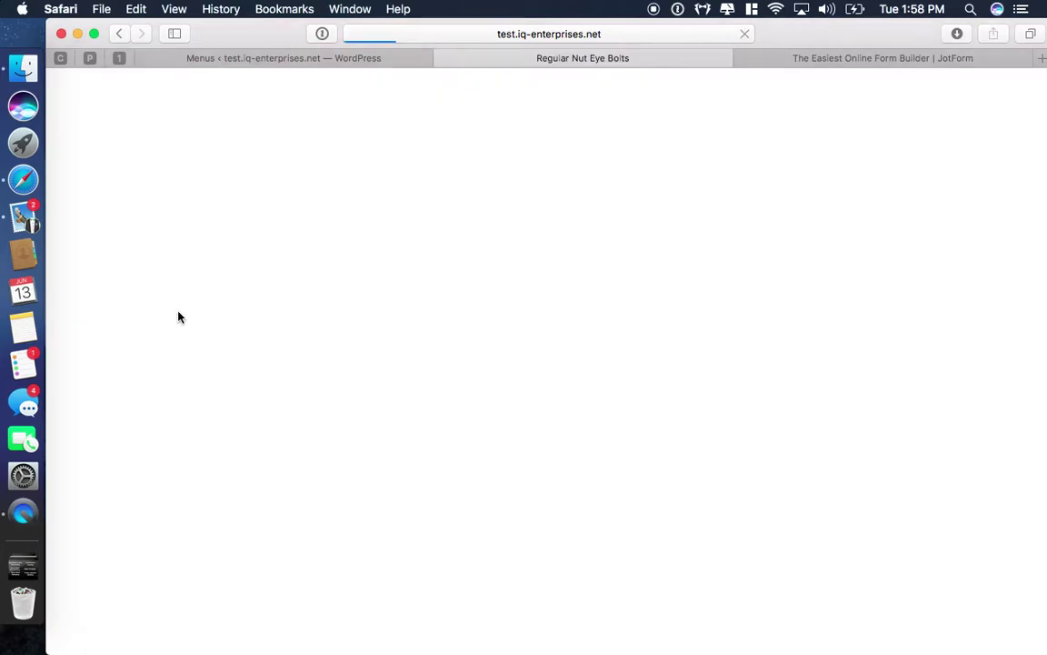
scroll(357, 528, down, 2)
scroll(357, 529, down, 4)
scroll(499, 545, up, 6)
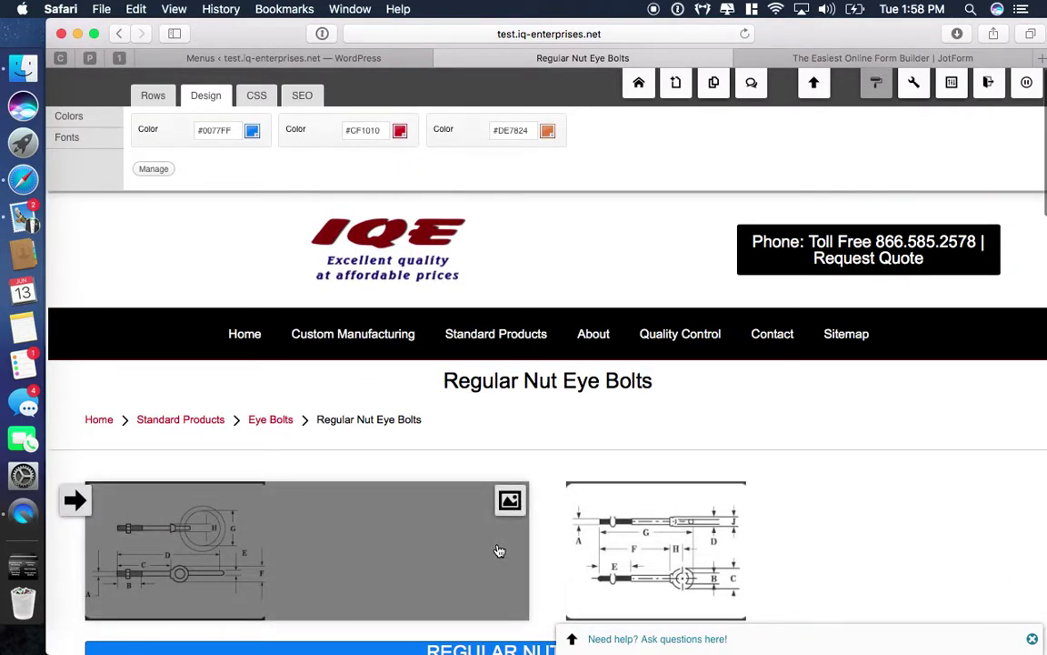
Step: Open the Regular Nut Eye Bolts page in the WordPress back-end editor and examine its categories and parent page setting
mouse_move(499, 550)
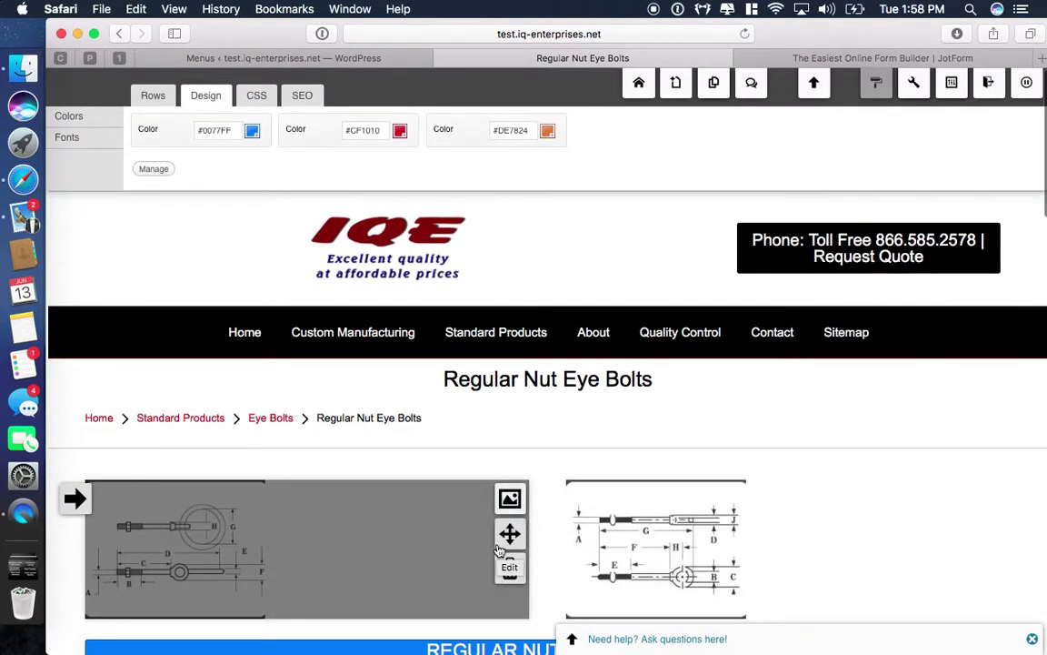
mouse_move(86, 423)
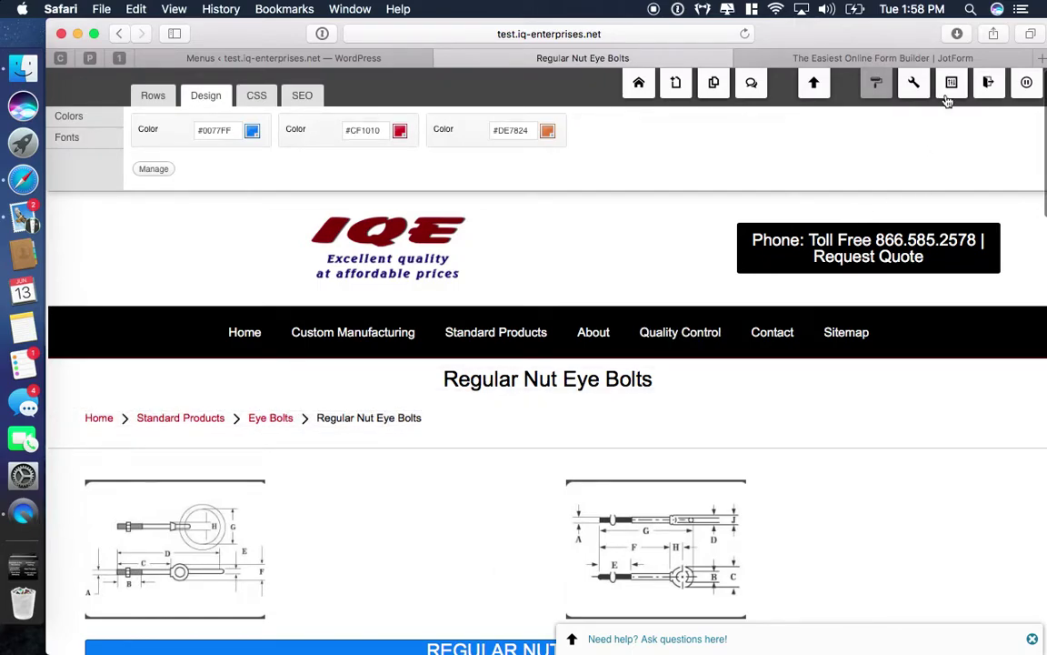
mouse_move(951, 86)
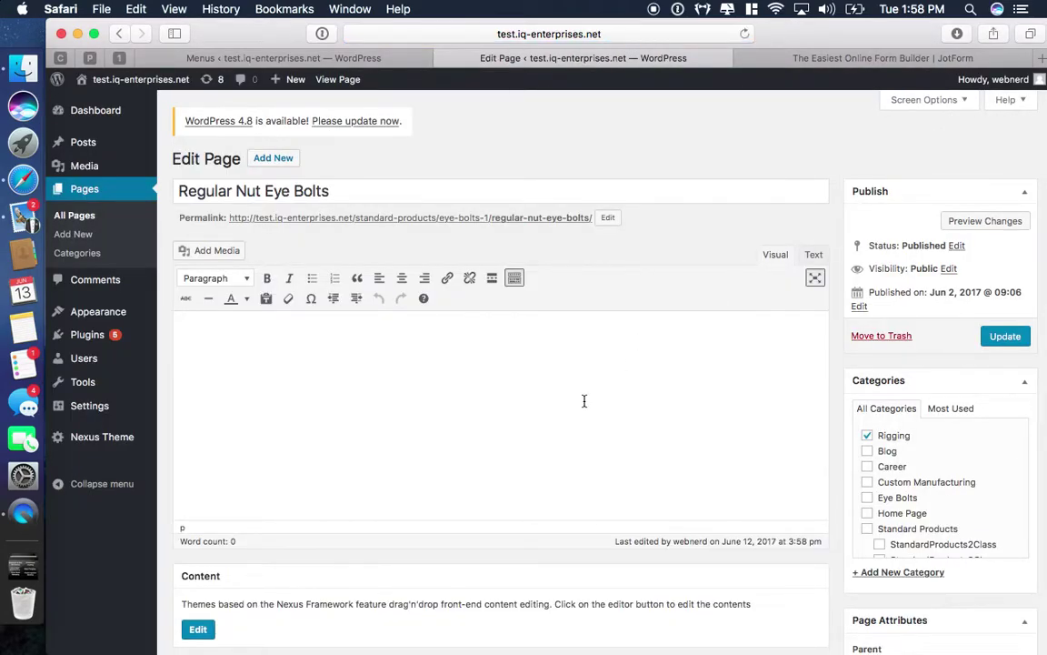
scroll(584, 400, down, 4)
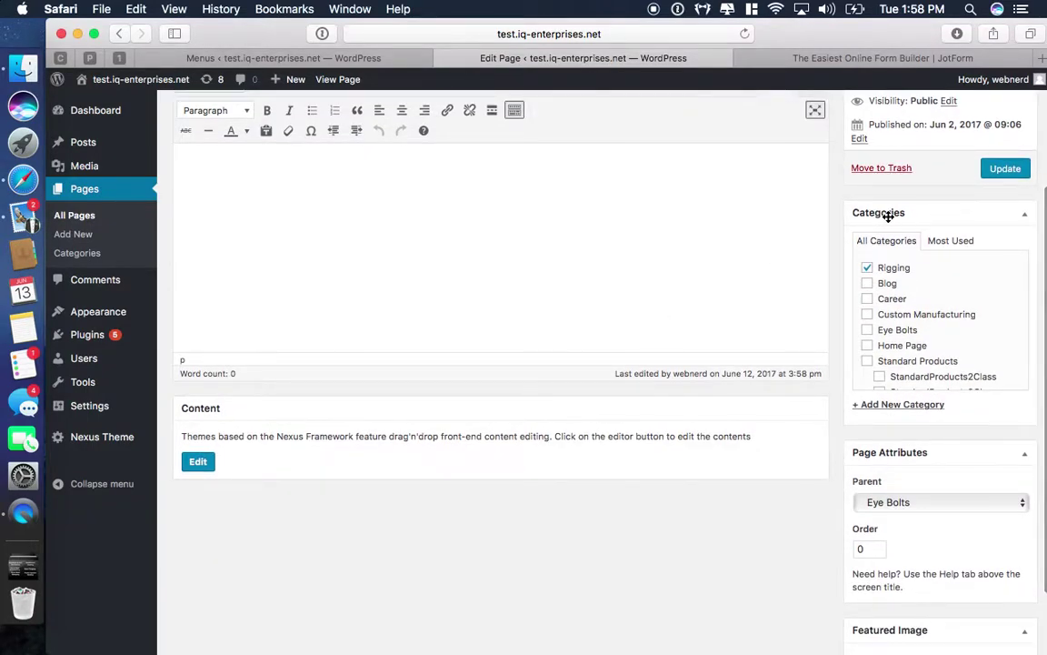
scroll(875, 272, down, 5)
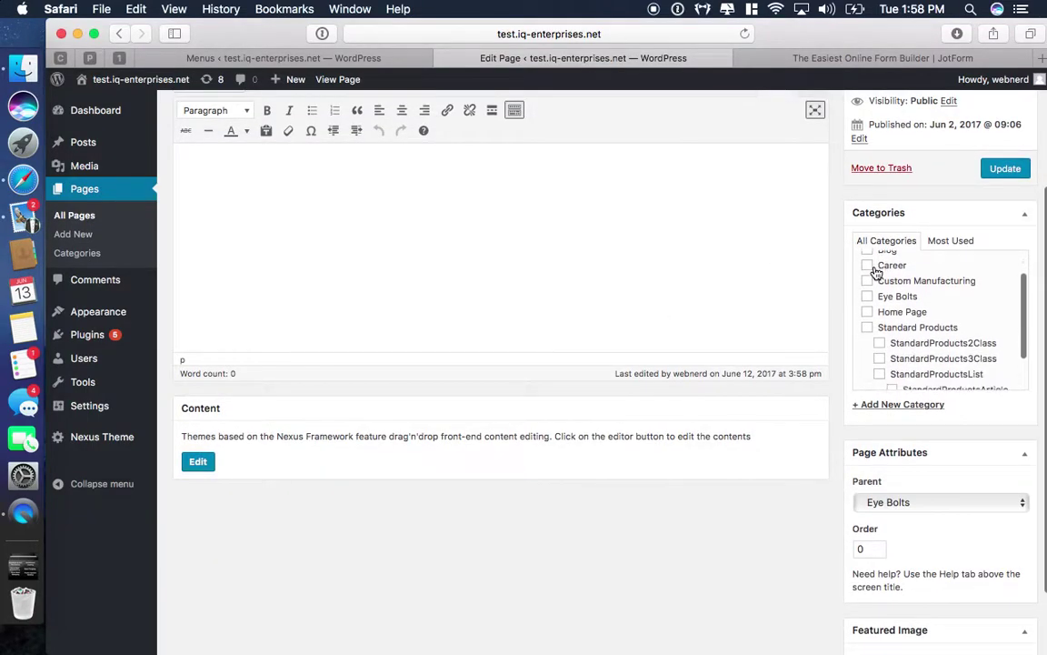
scroll(876, 271, up, 2)
scroll(876, 273, up, 3)
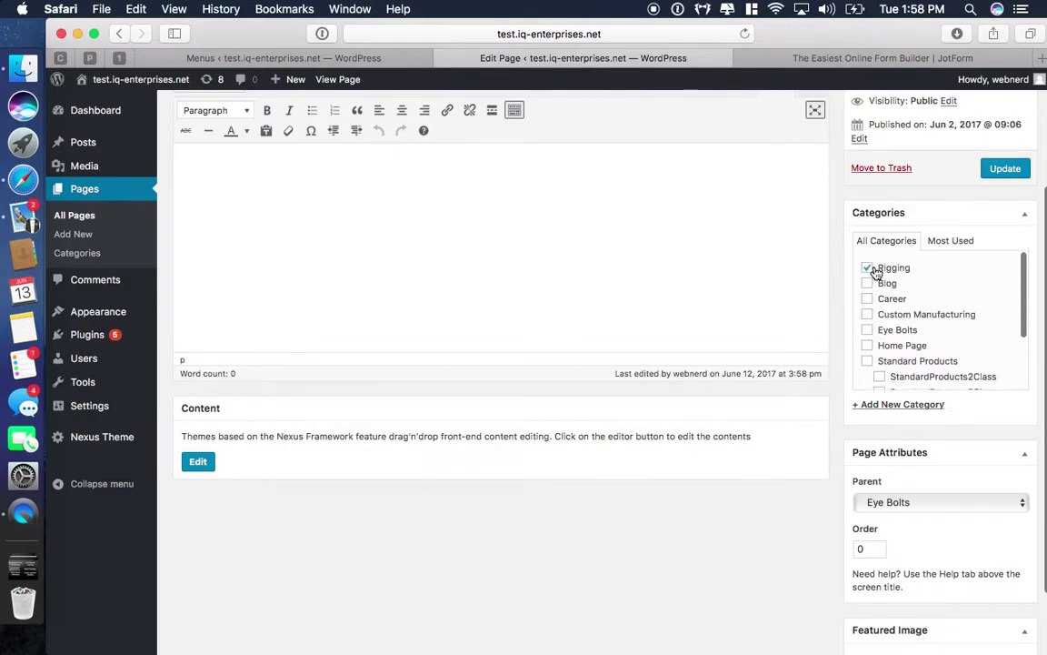
scroll(589, 280, up, 5)
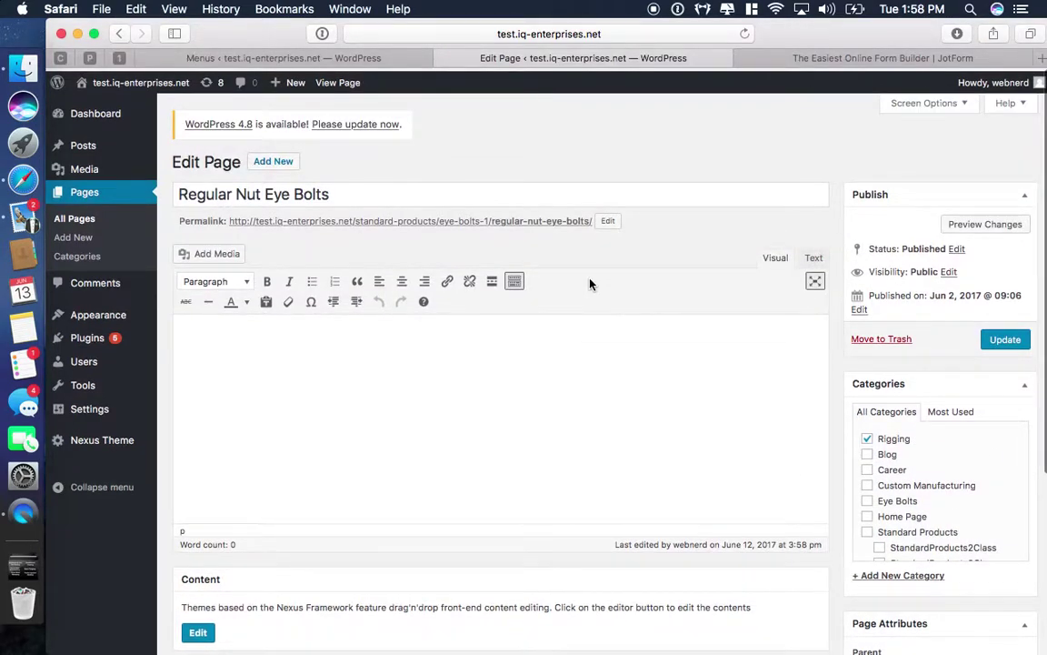
scroll(741, 335, down, 5)
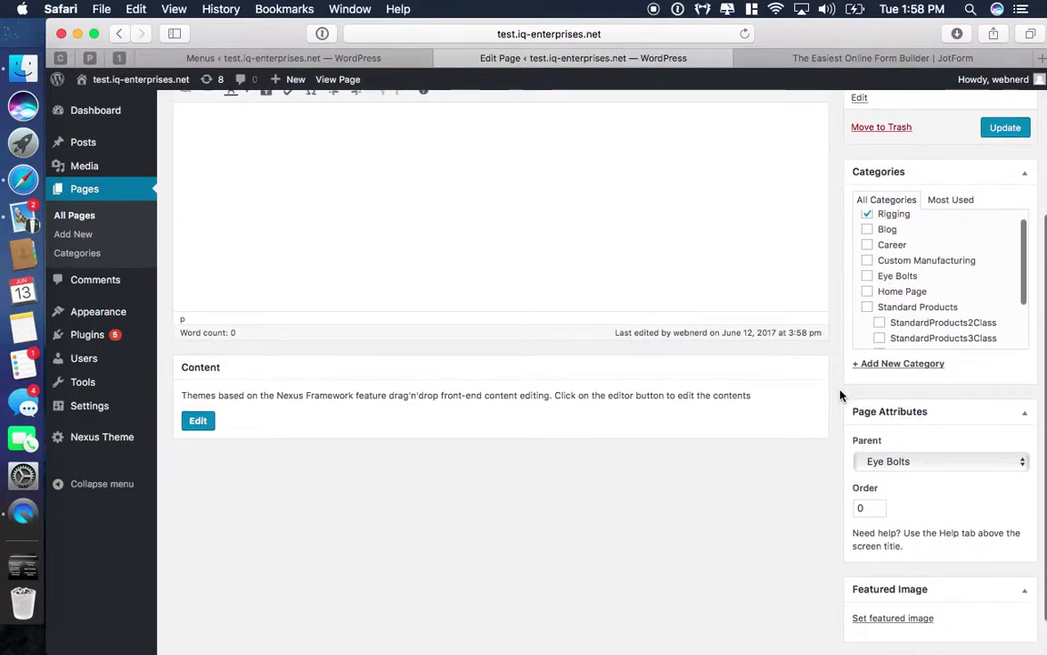
scroll(842, 392, down, 3)
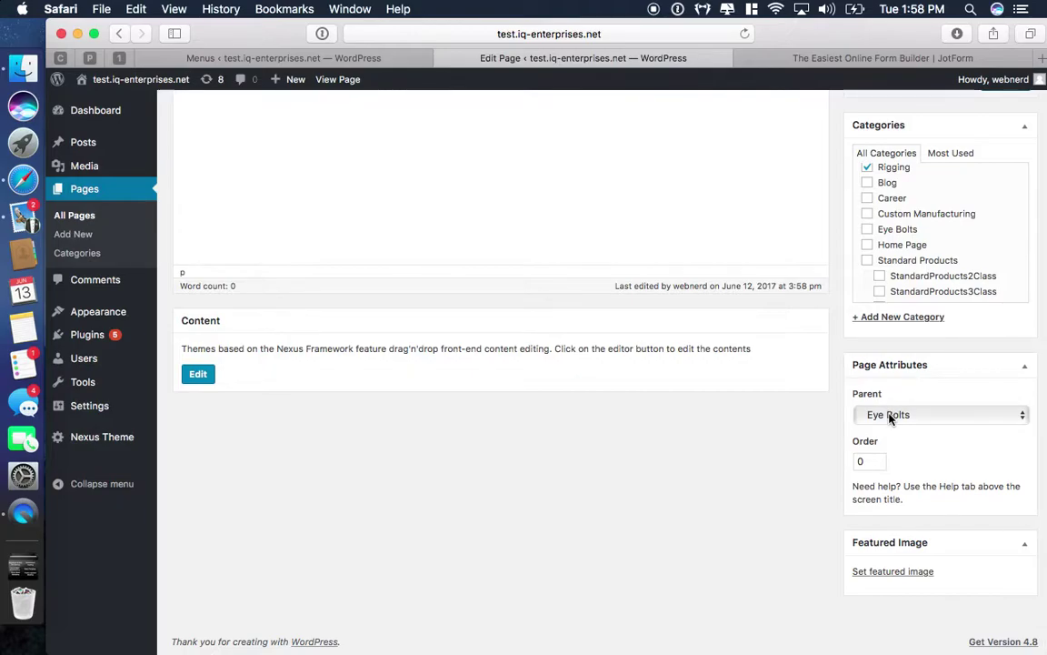
scroll(579, 311, up, 10)
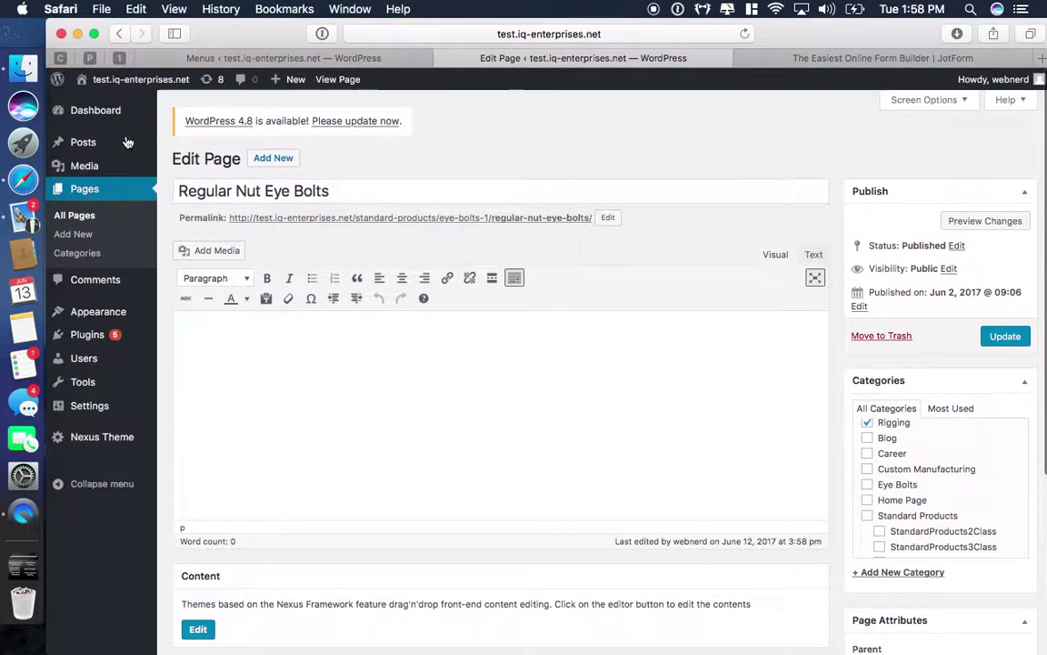
Step: Return to the website's front end and open the Eye Bolts page under Standard Products
mouse_move(140, 98)
click(100, 106)
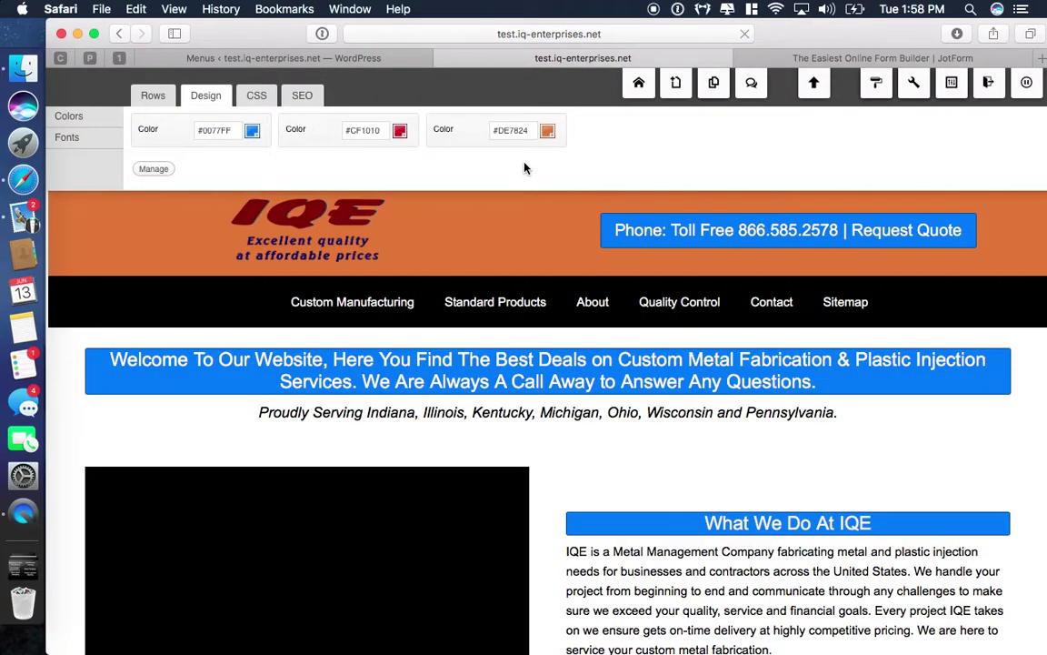
mouse_move(504, 308)
click(452, 346)
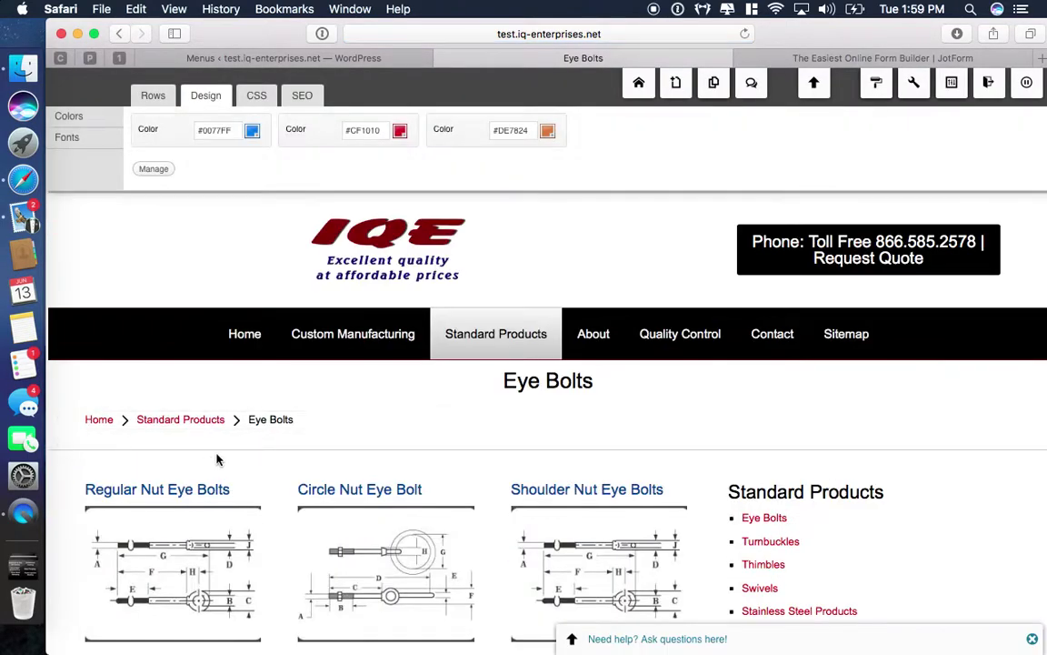
Step: Open the Regular Nut Eye Bolts product page from the grid and look over its breadcrumb, drawings and specification table
mouse_move(162, 494)
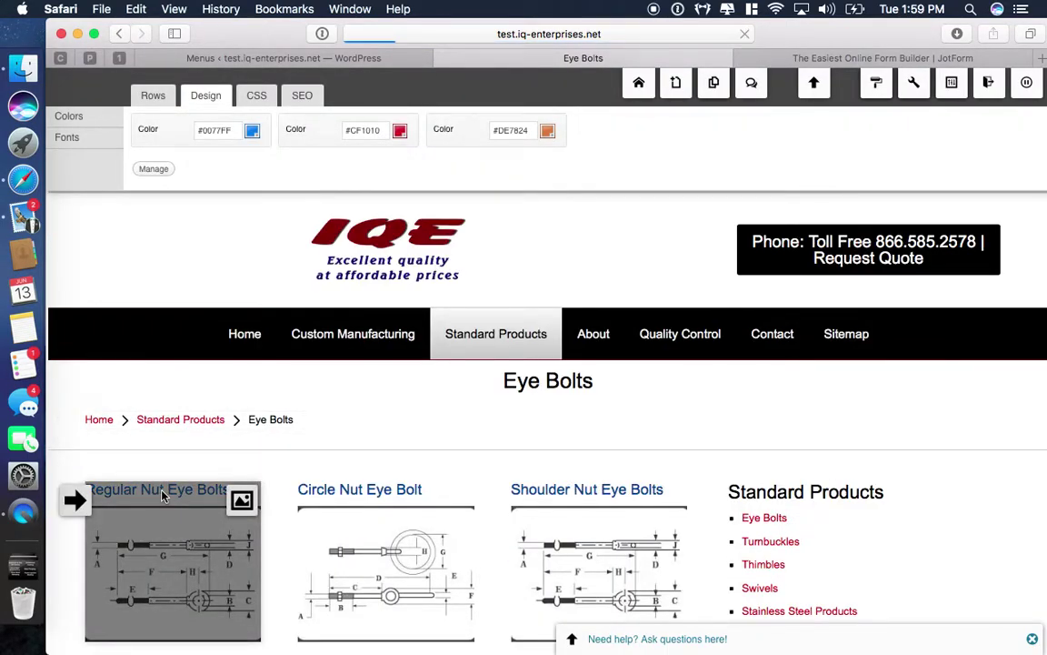
scroll(162, 493, down, 2)
scroll(162, 494, down, 2)
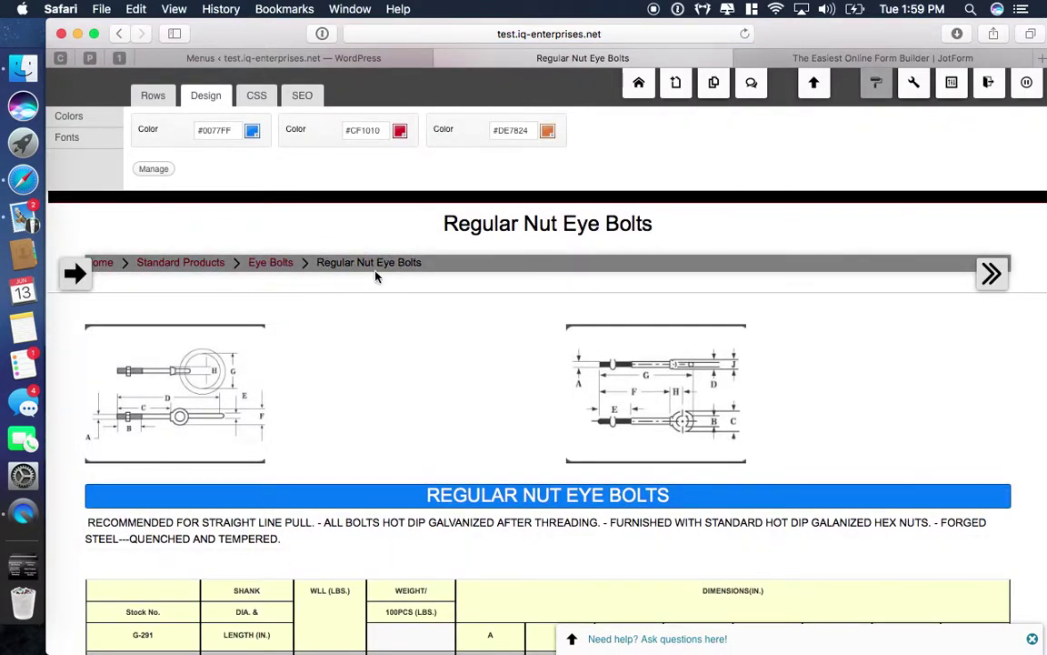
scroll(449, 452, down, 4)
scroll(449, 452, up, 5)
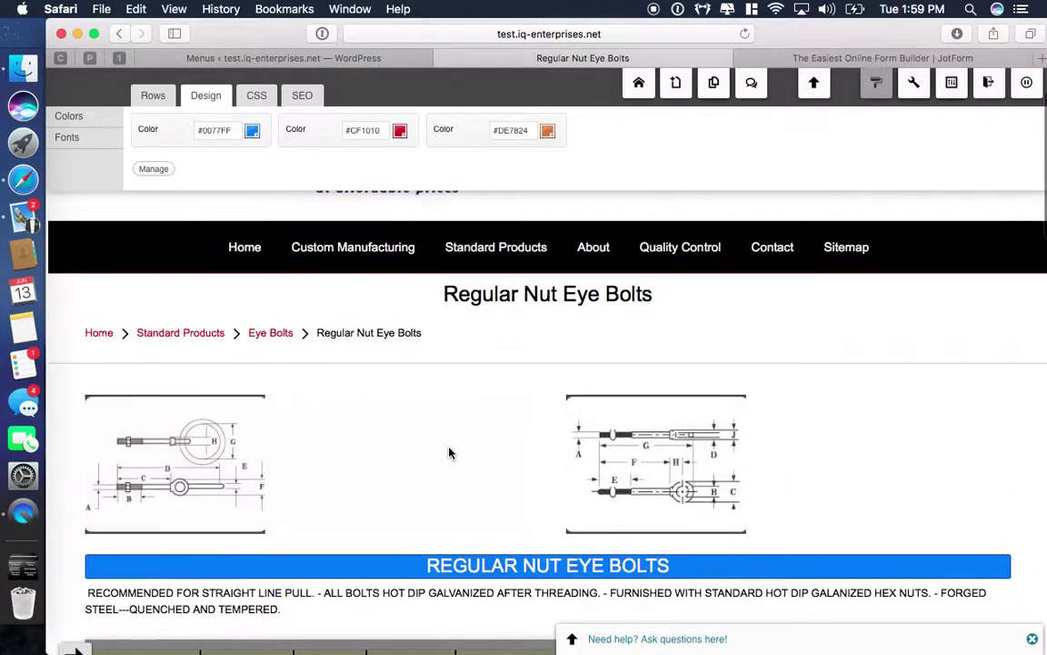
scroll(449, 452, up, 1)
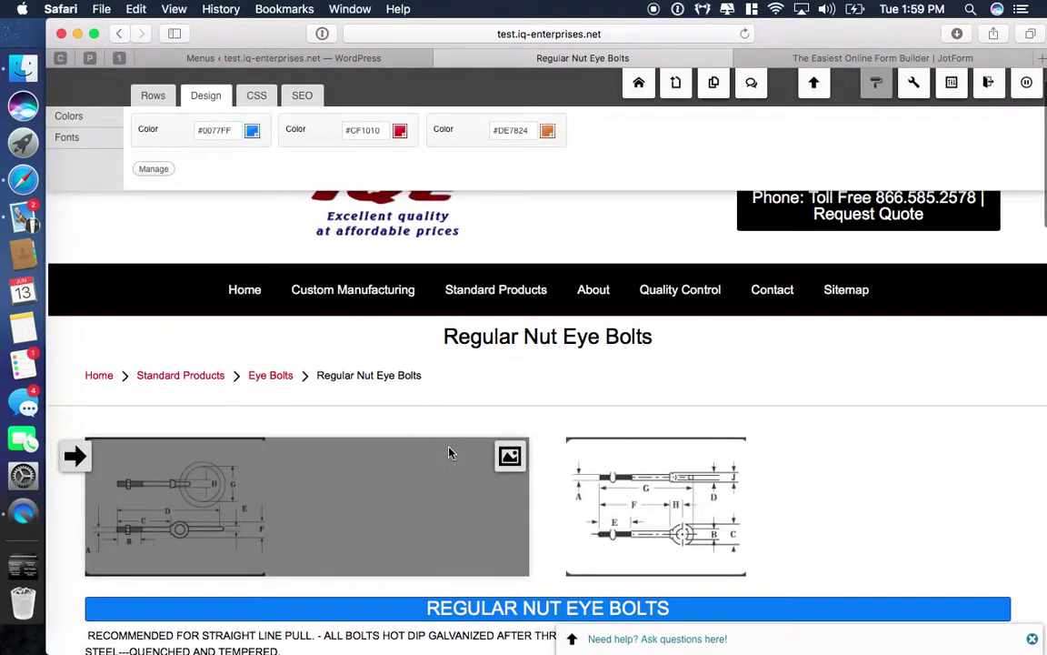
Step: Switch the Regular Nut Eye Bolts page to its WordPress back-end editor and review the page settings
mouse_move(950, 86)
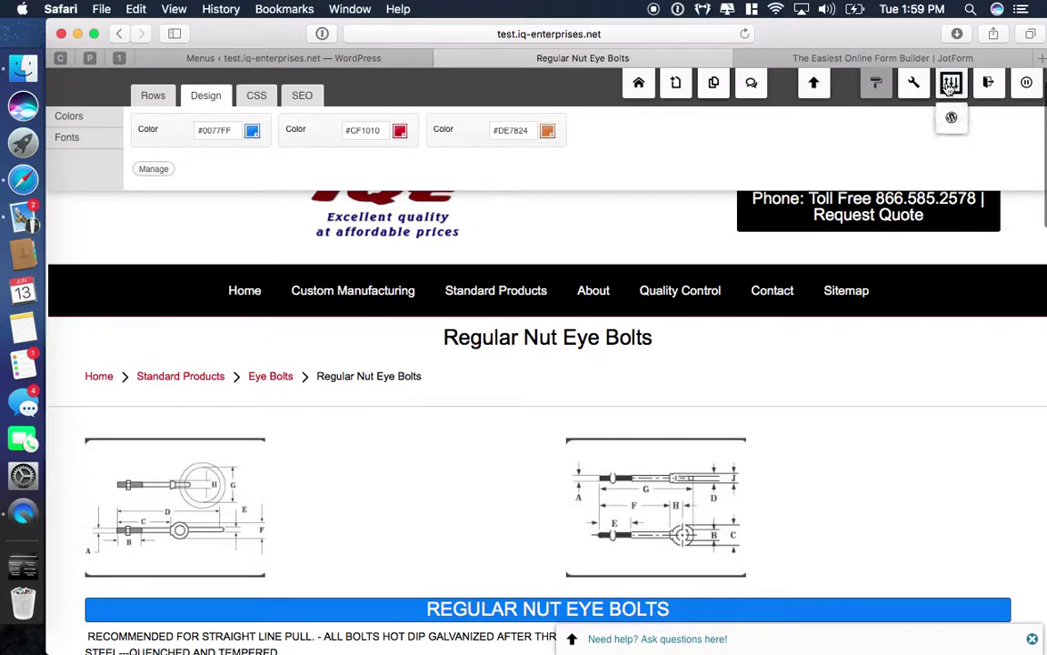
click(951, 119)
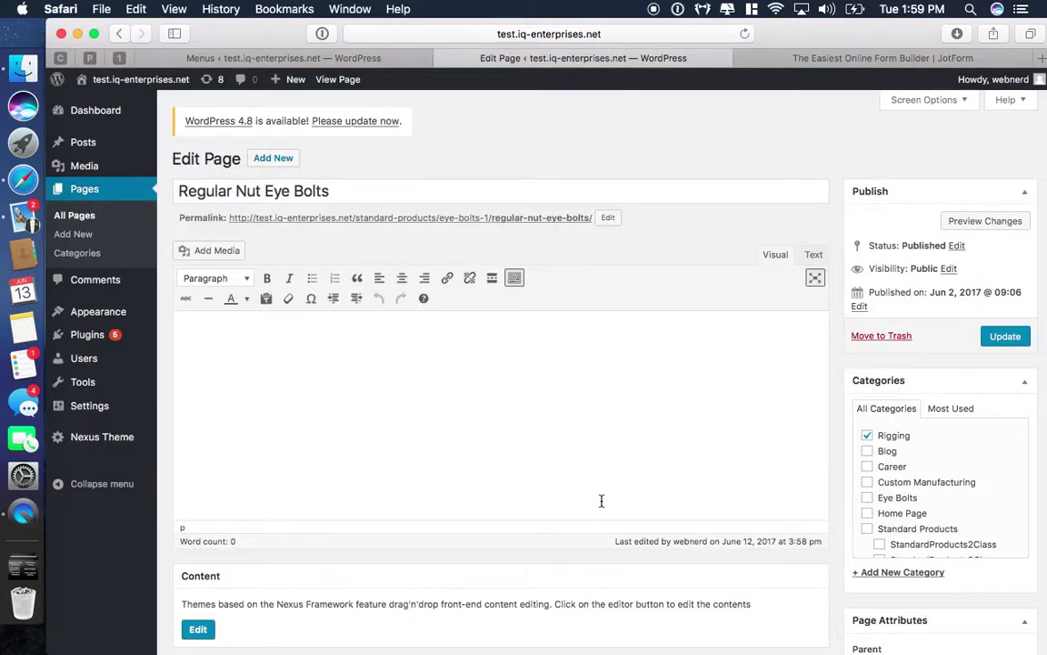
scroll(601, 499, down, 5)
scroll(600, 502, up, 5)
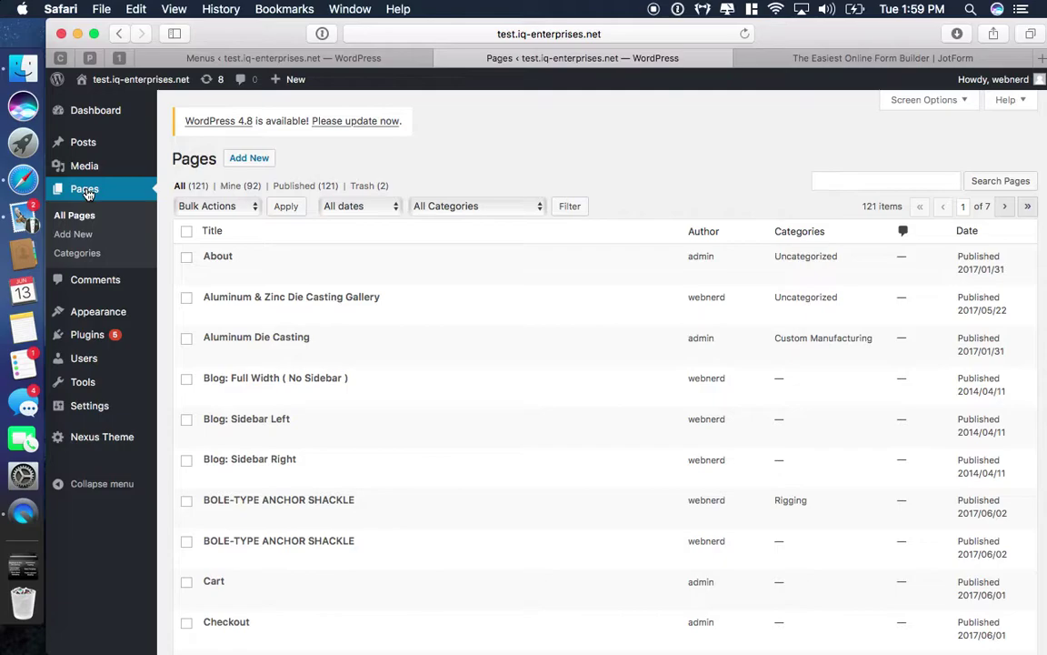
Step: Start a new page from the Pages list and view its category and parent page options without choosing any
click(245, 158)
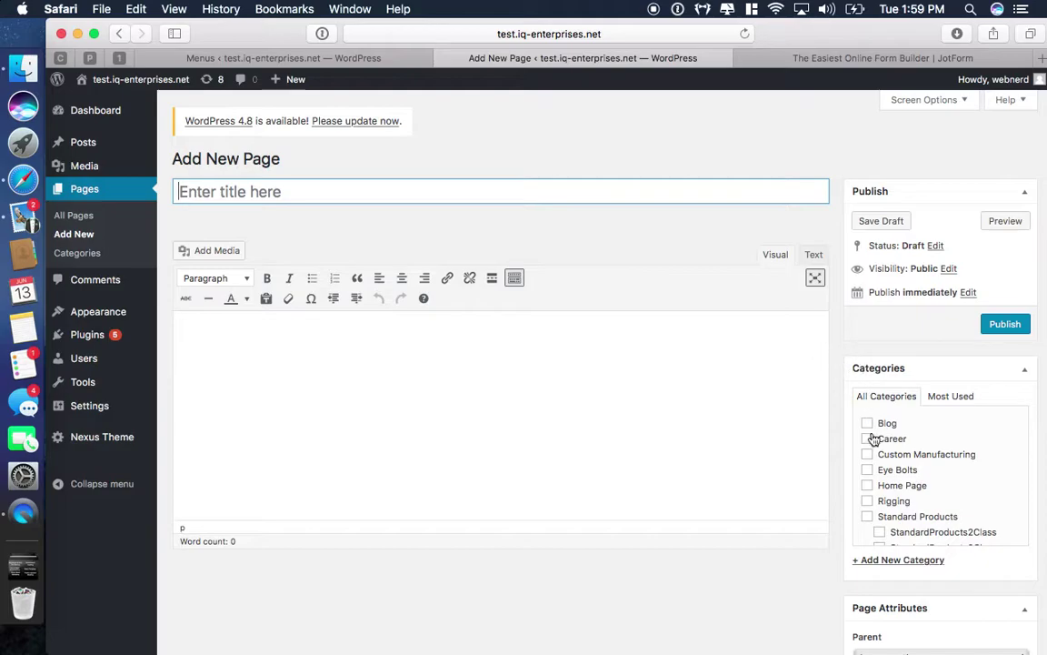
scroll(842, 479, down, 3)
scroll(821, 609, down, 5)
click(885, 491)
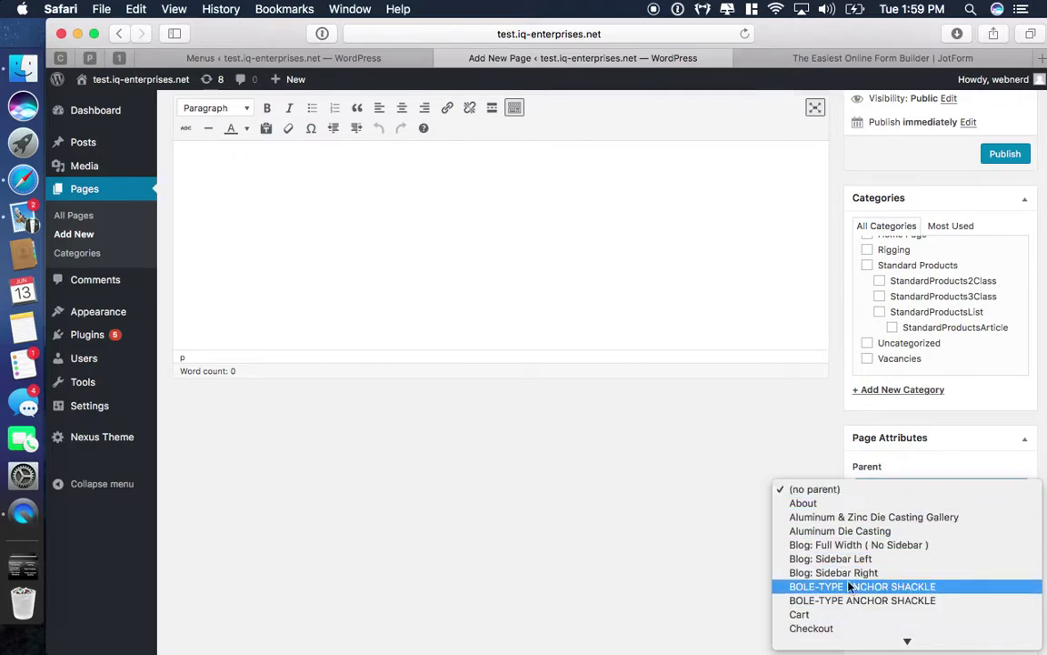
click(672, 491)
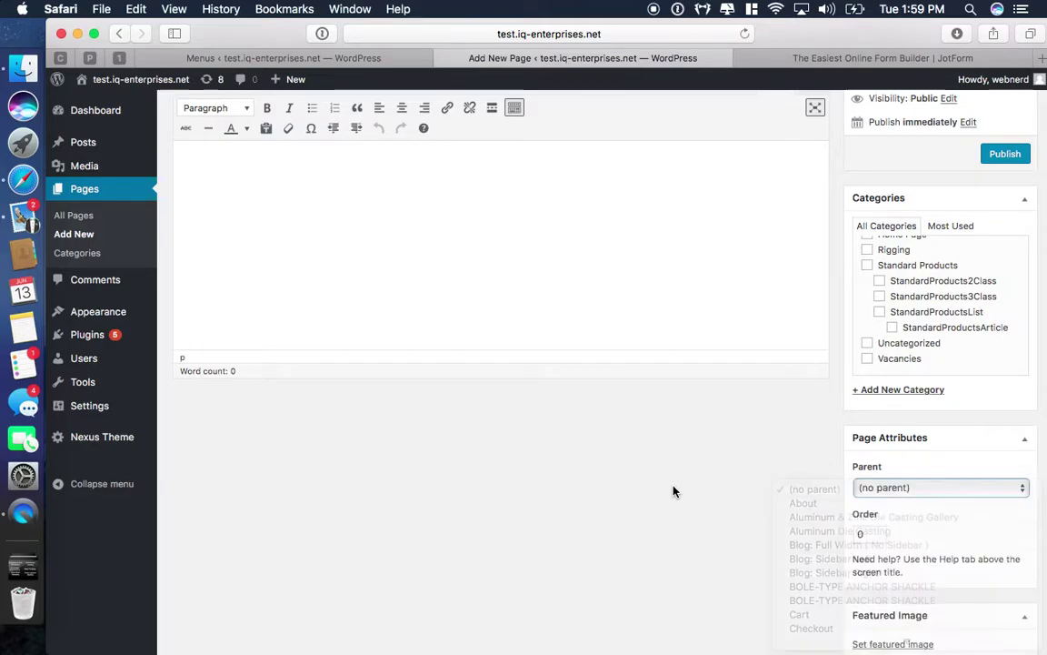
click(776, 58)
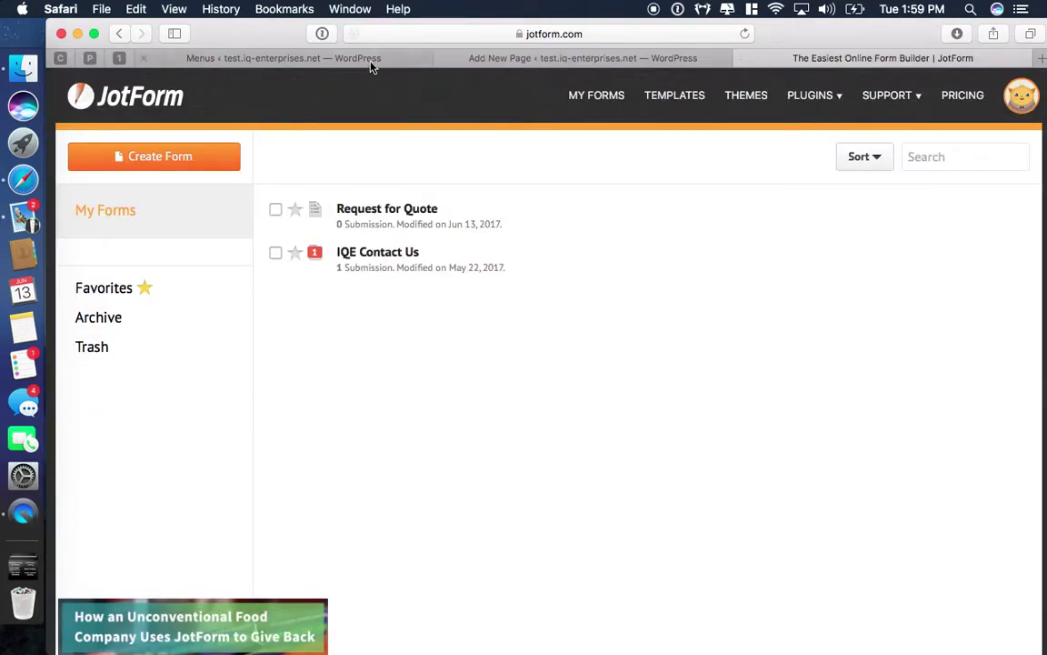
click(325, 57)
click(448, 57)
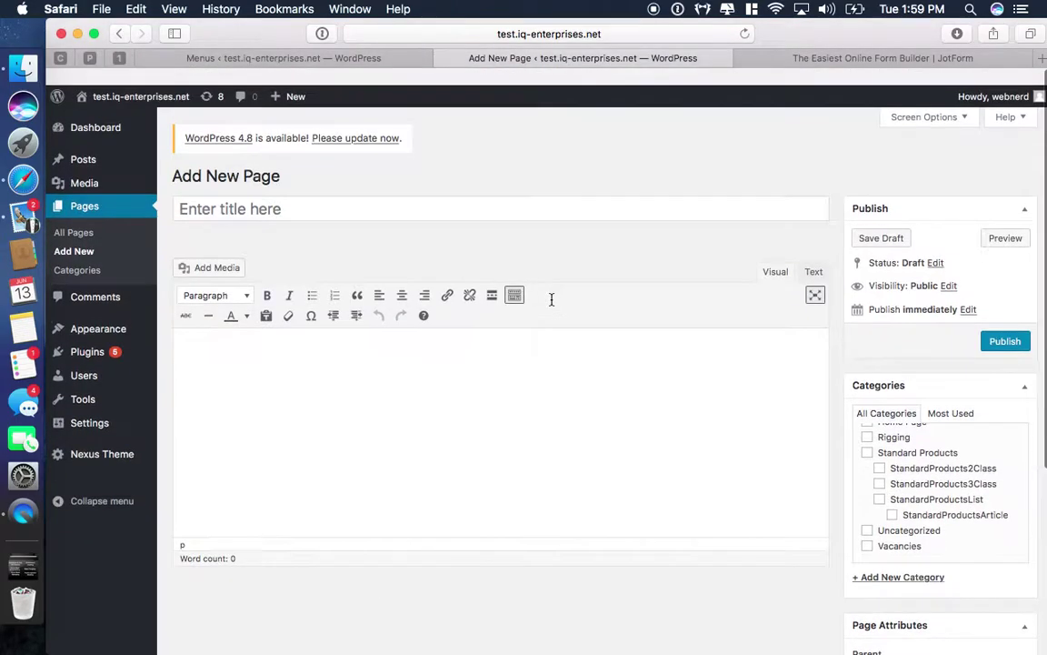
Step: Leave the blank new page, visit the website's front end and open the Eye Bolts page under Standard Products
mouse_move(120, 84)
click(103, 103)
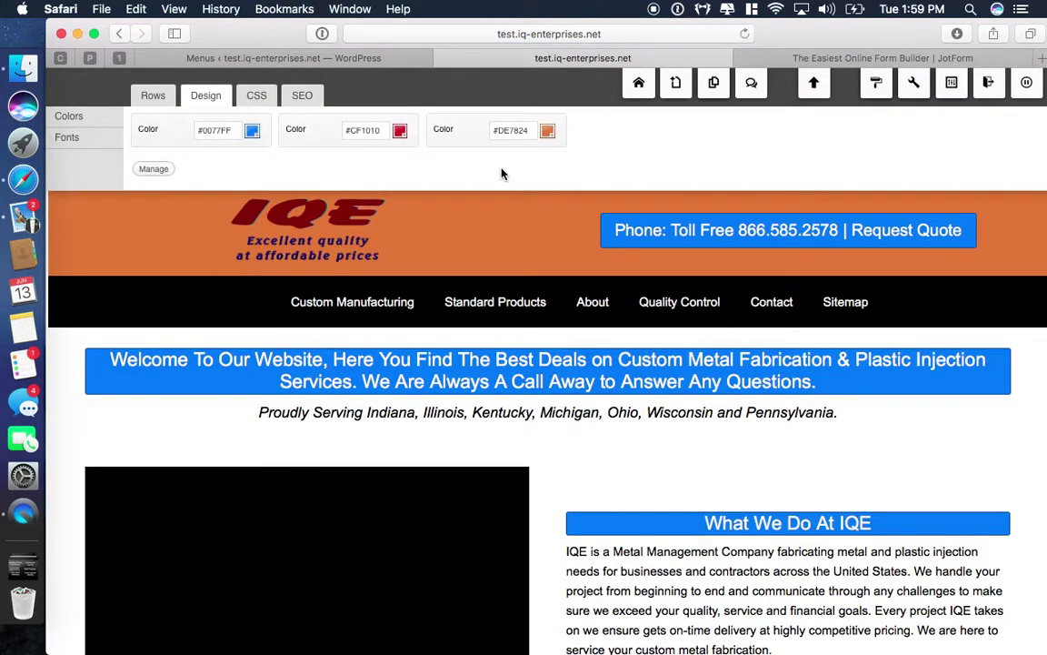
mouse_move(507, 314)
click(473, 357)
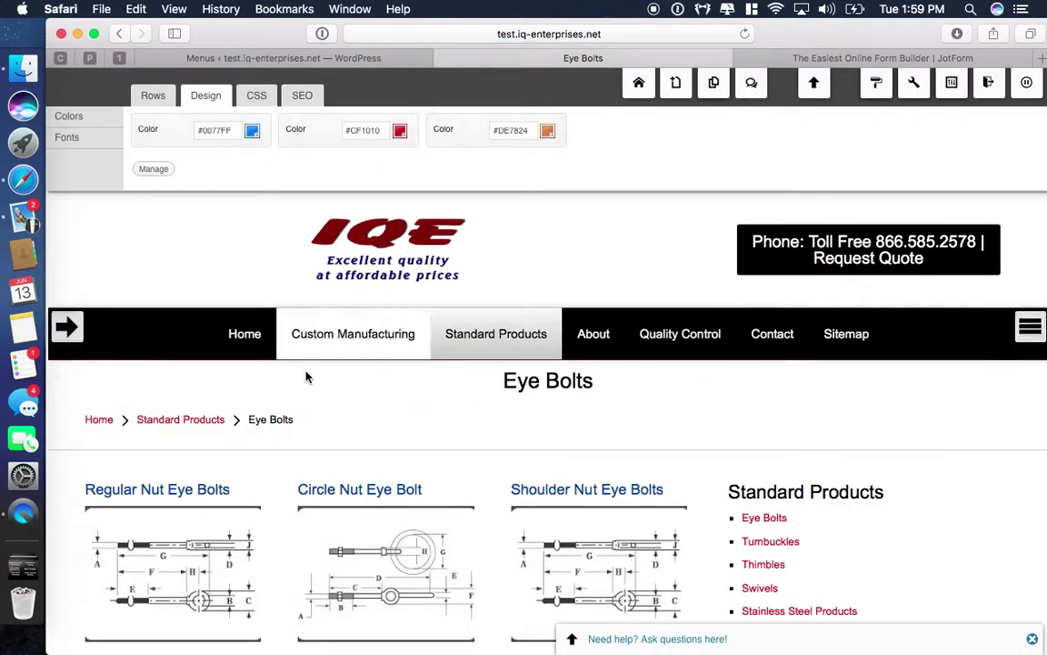
Step: Open the Eye Bolts page in the WordPress back-end editor and check its category and parent page
click(952, 117)
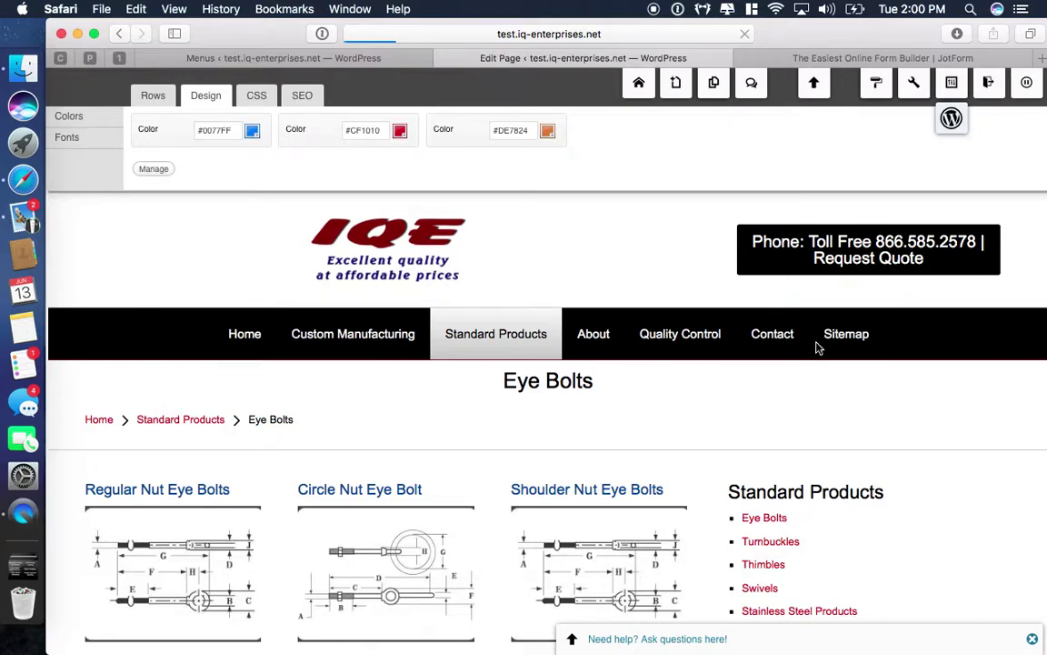
scroll(816, 348, down, 5)
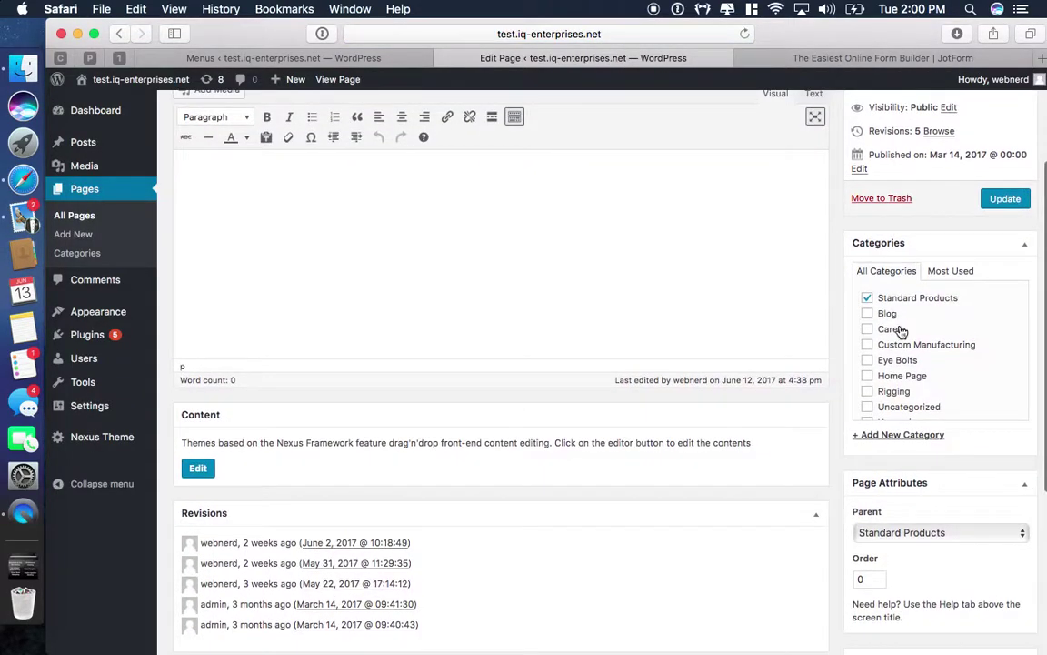
scroll(893, 311, down, 3)
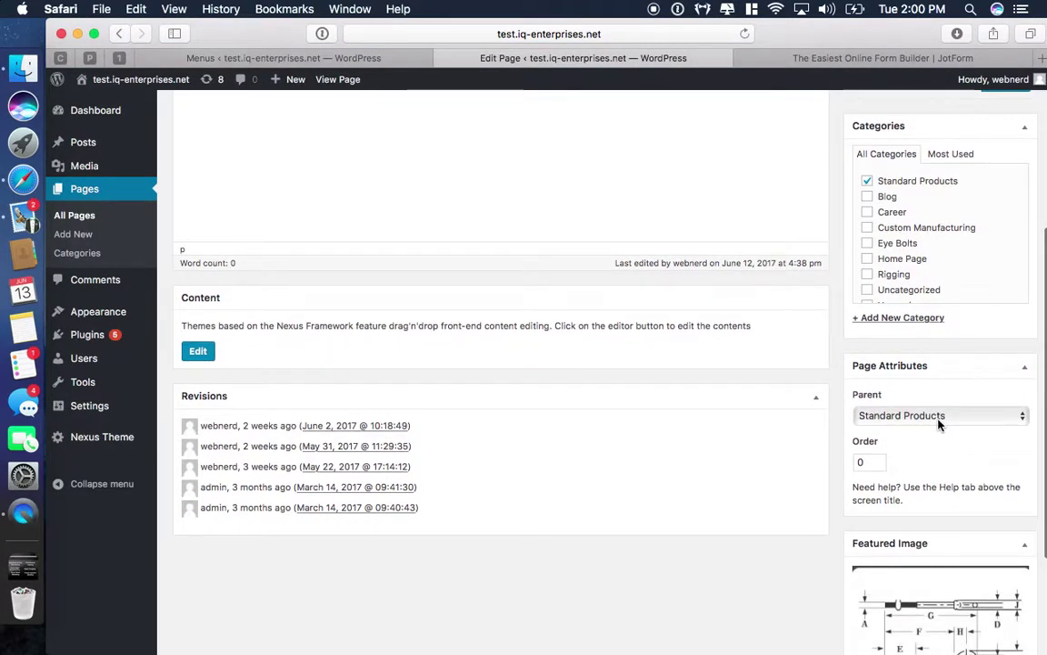
scroll(940, 423, up, 7)
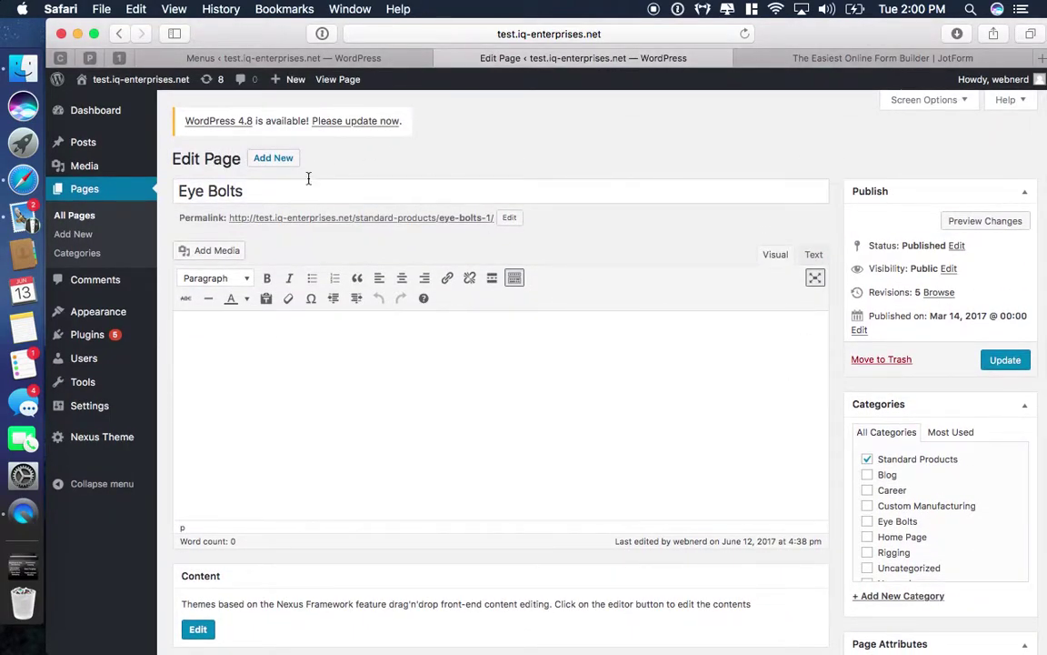
Step: Go back to the front-end Eye Bolts page and open the Regular Nut Eye Bolts product page
click(118, 34)
scroll(332, 422, down, 3)
click(148, 363)
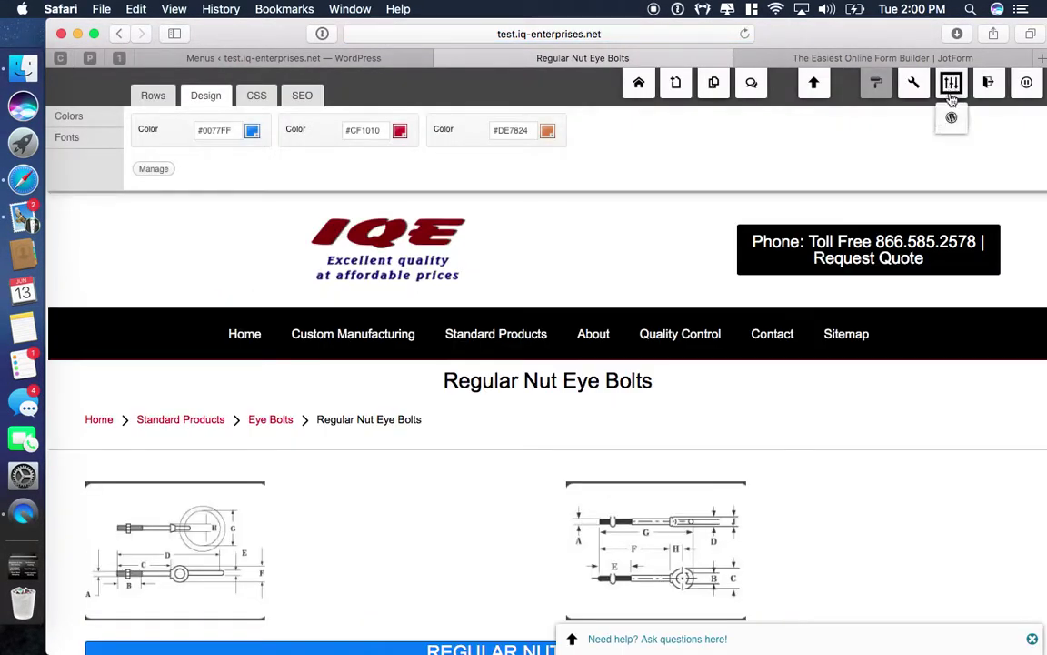
Step: Open the Regular Nut Eye Bolts page in the WordPress editor and check its category list and parent page
scroll(884, 533, down, 3)
scroll(847, 591, down, 4)
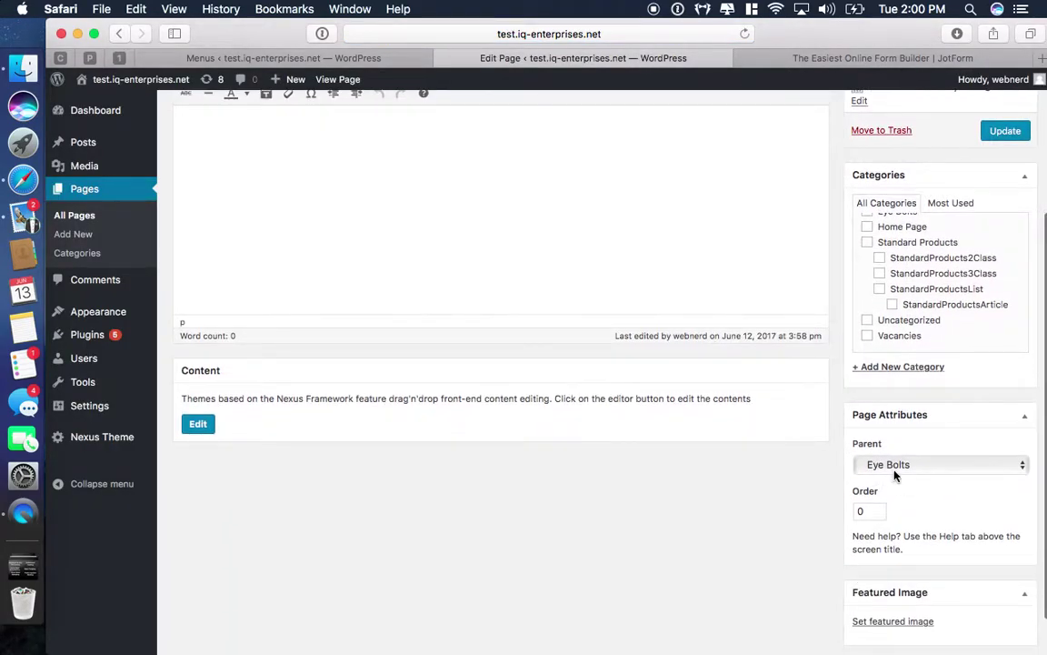
scroll(704, 500, up, 5)
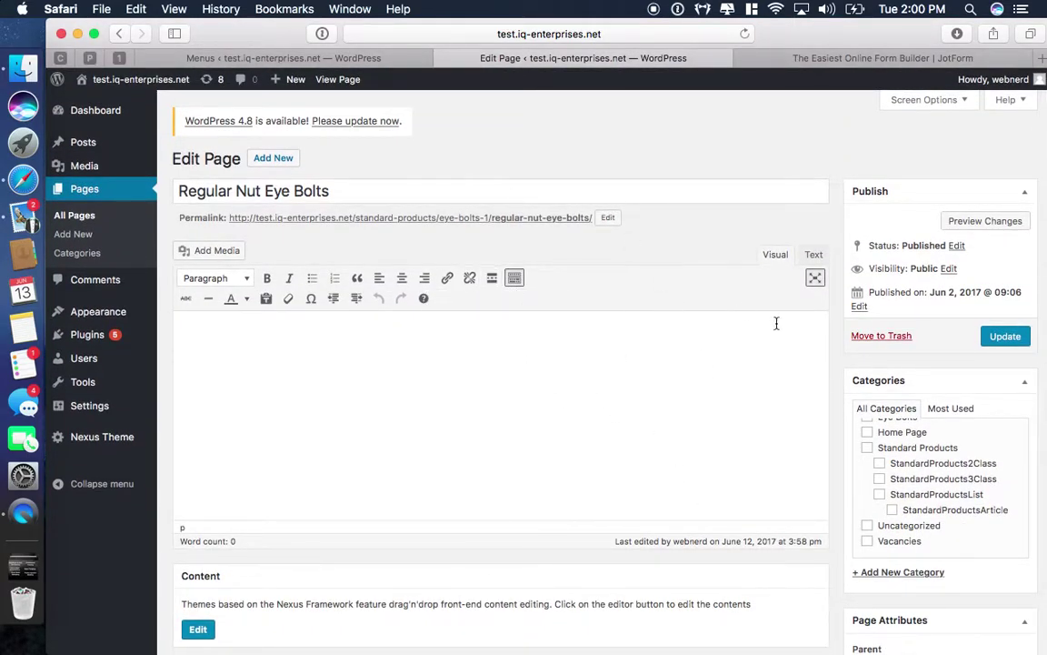
scroll(751, 404, down, 3)
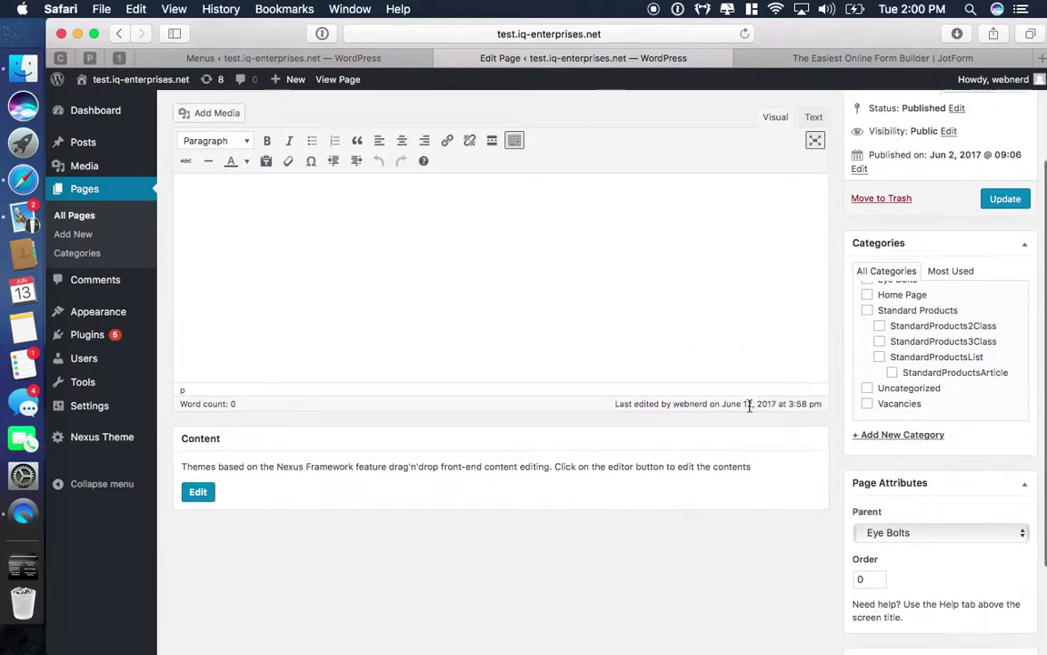
scroll(750, 405, up, 3)
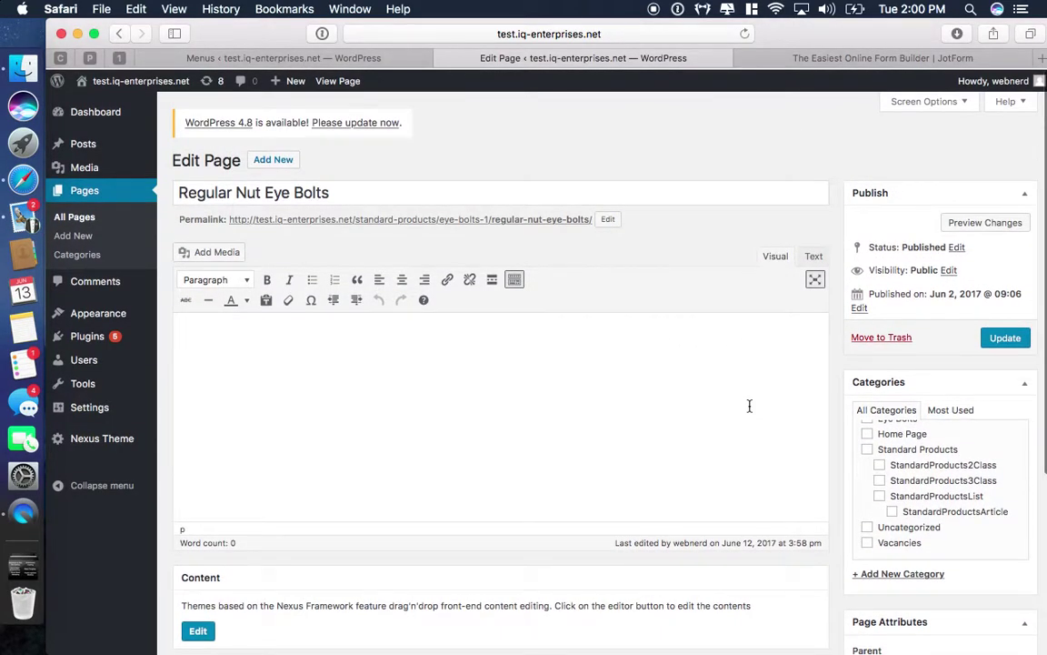
Step: Leave the page editor, visit the website's front-end home page and look over its headings and sections
scroll(749, 405, down, 1)
scroll(749, 405, up, 1)
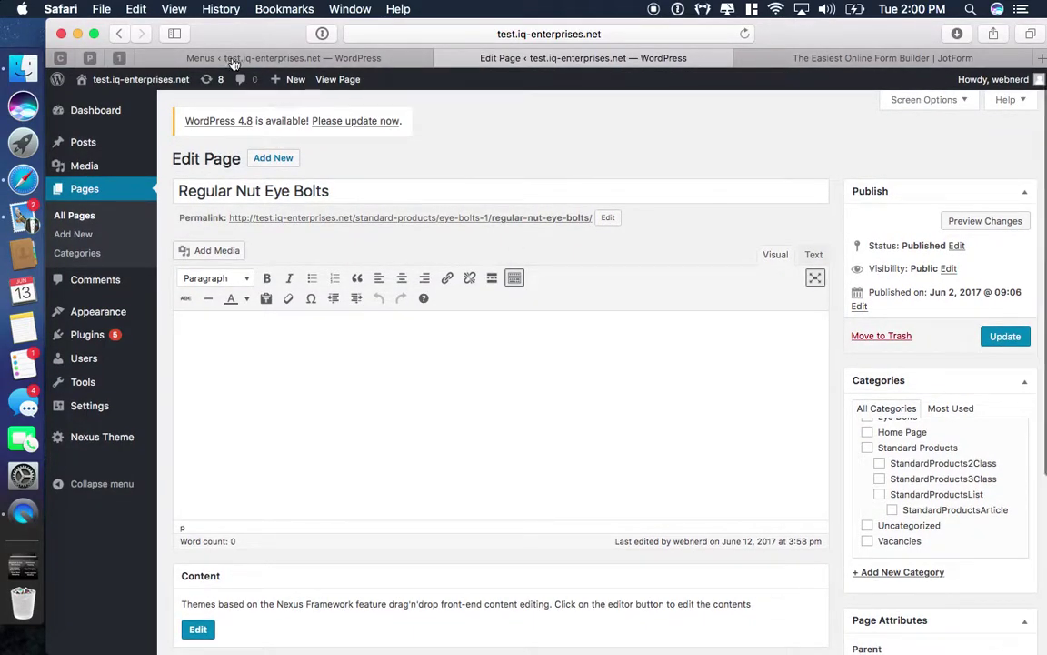
click(95, 103)
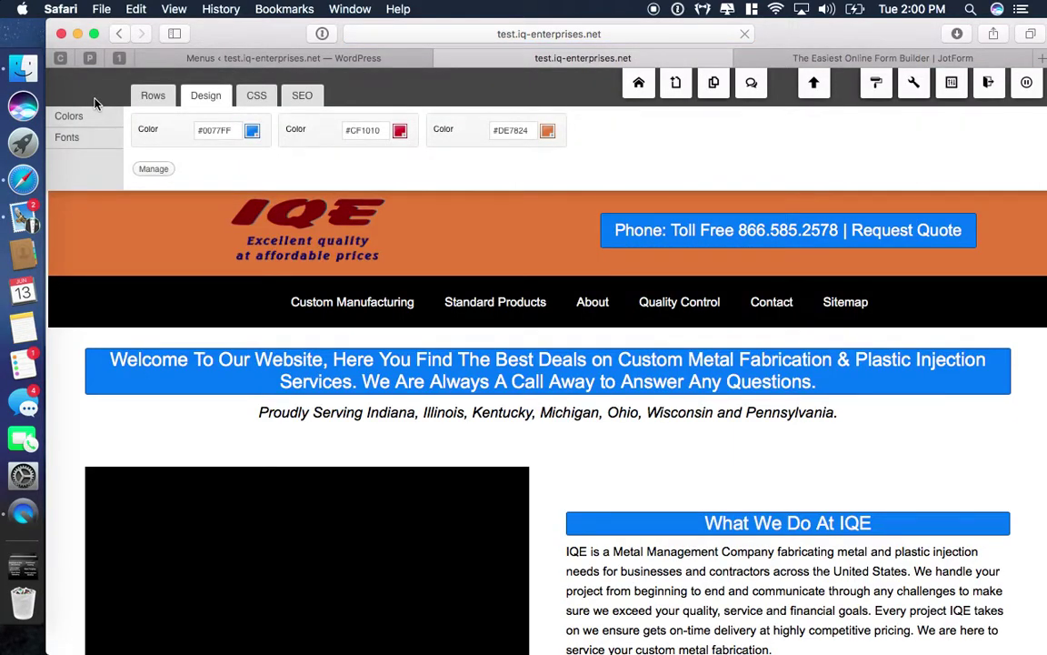
scroll(688, 441, down, 5)
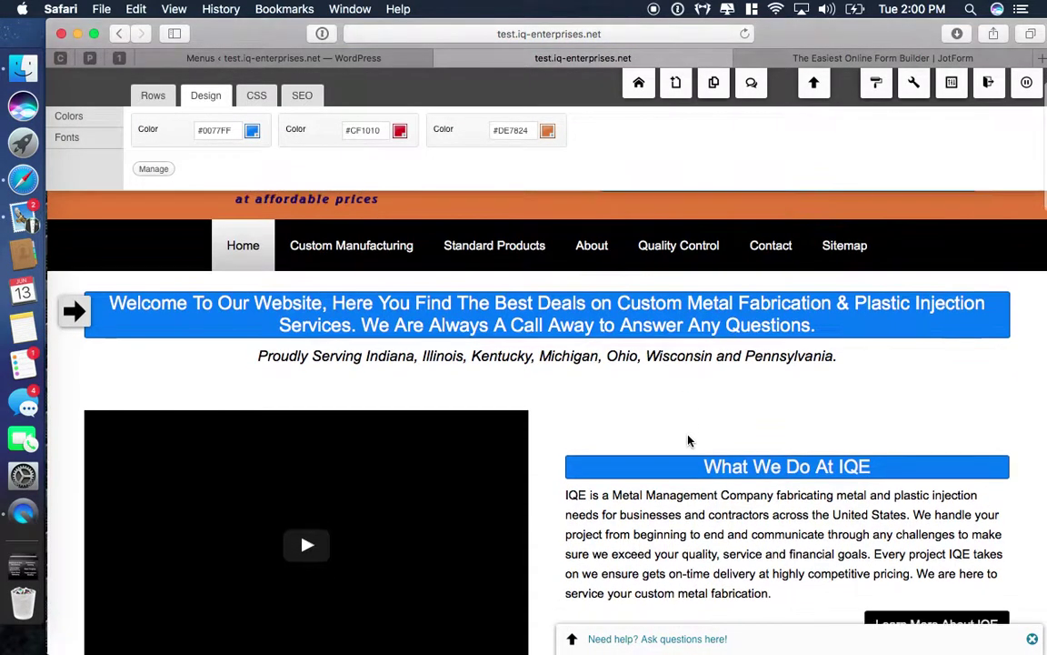
scroll(688, 441, up, 2)
scroll(689, 441, down, 5)
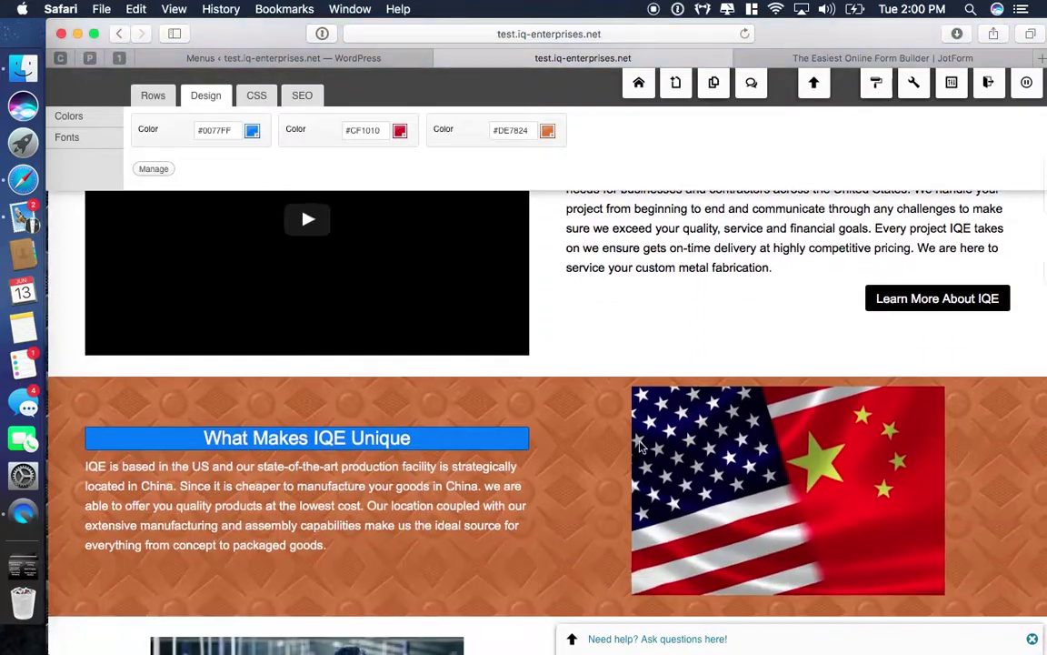
scroll(821, 229, up, 10)
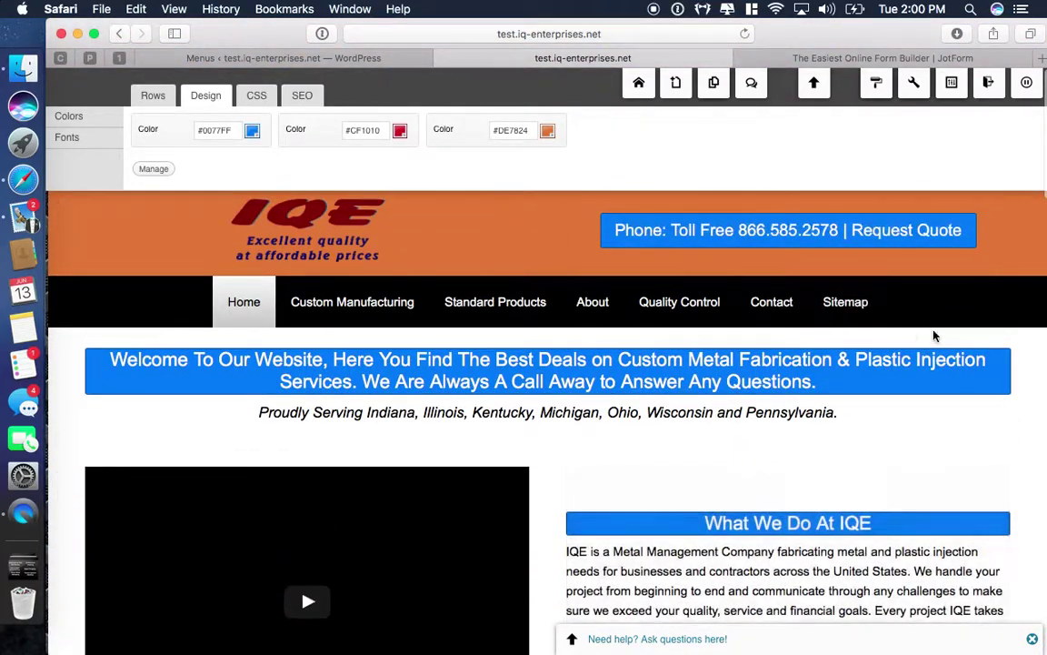
Step: Remove the top info color from the home page's welcome heading text widget and save it
click(990, 369)
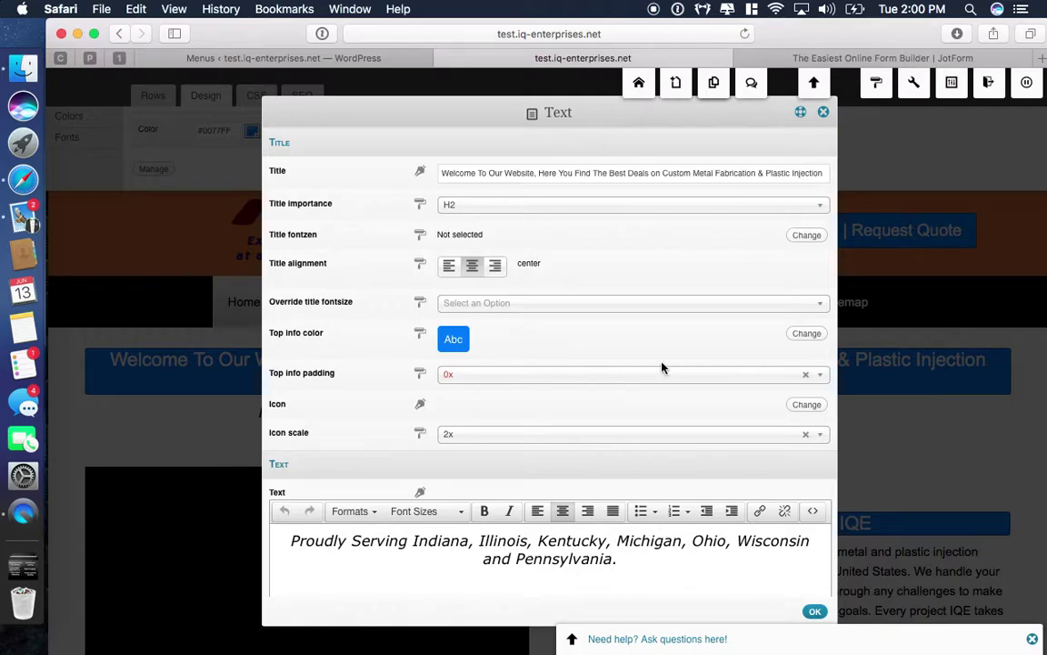
click(805, 334)
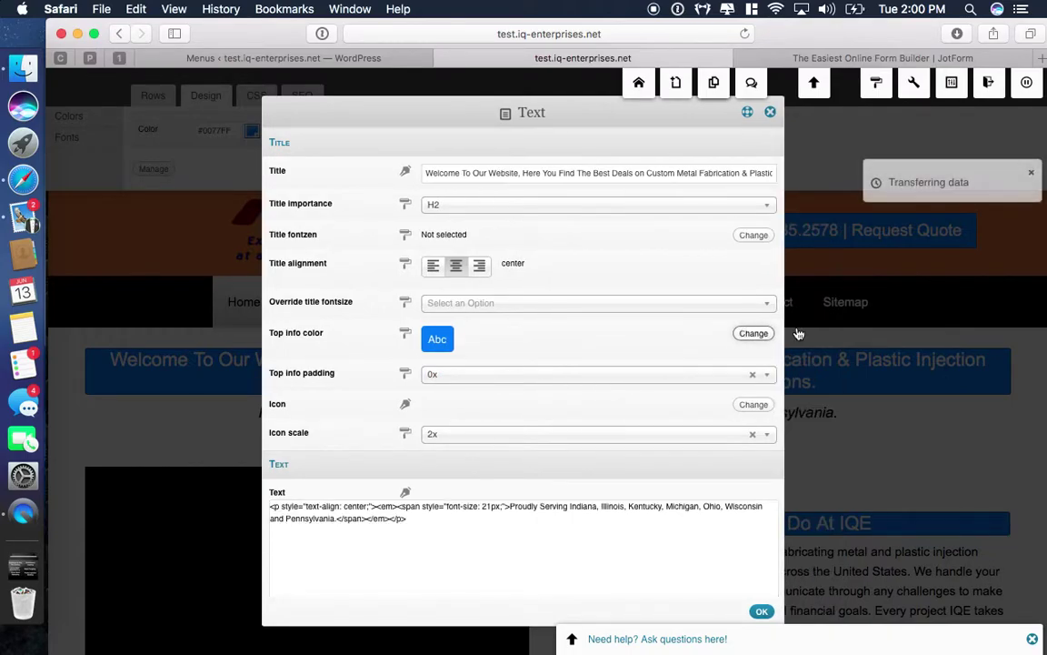
click(740, 573)
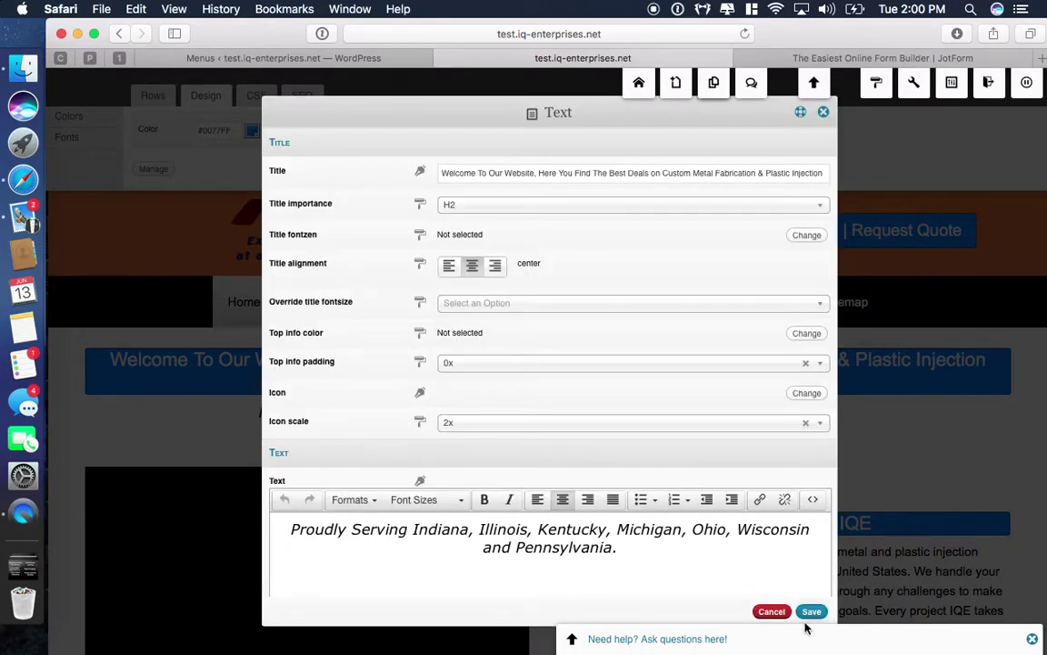
click(811, 611)
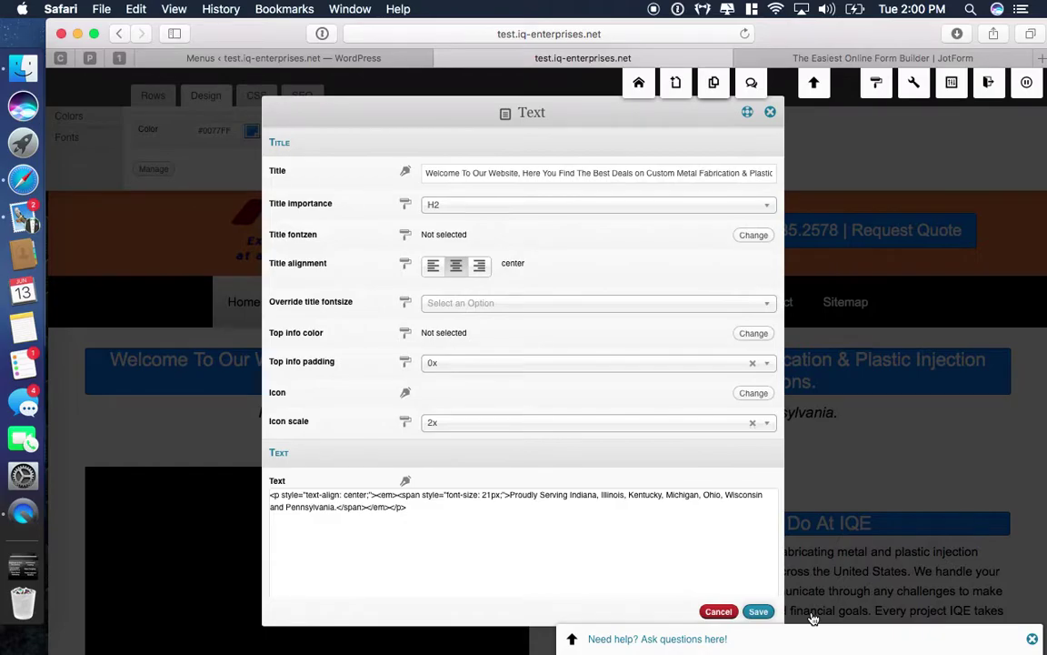
Step: Review the headings of the other home page text sections to see how the color change affects them
scroll(813, 618, down, 5)
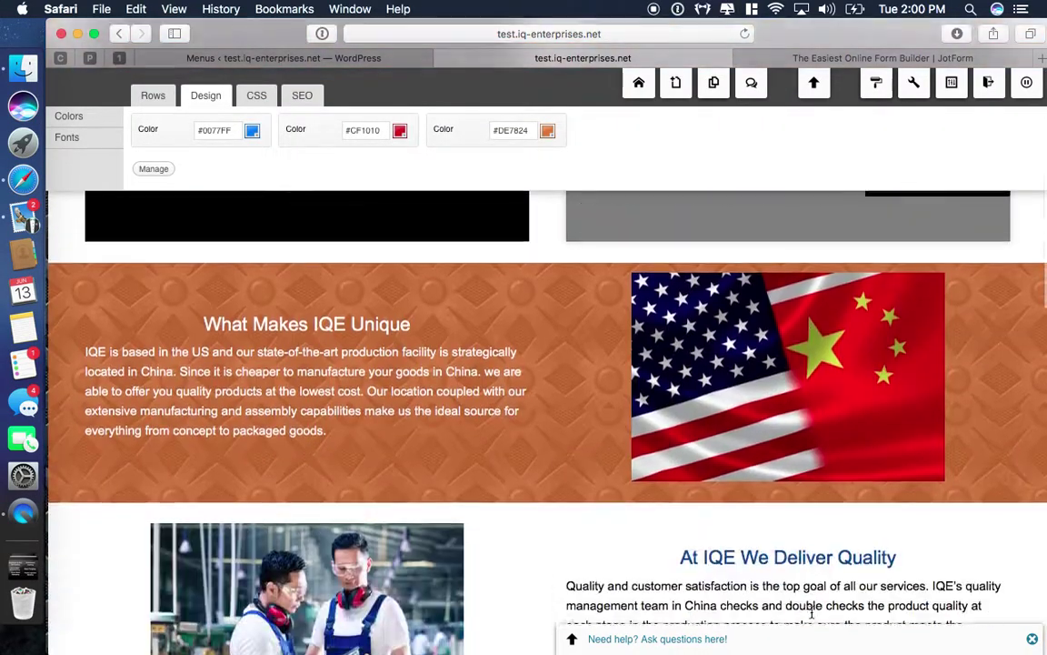
scroll(812, 613, up, 4)
scroll(732, 488, up, 2)
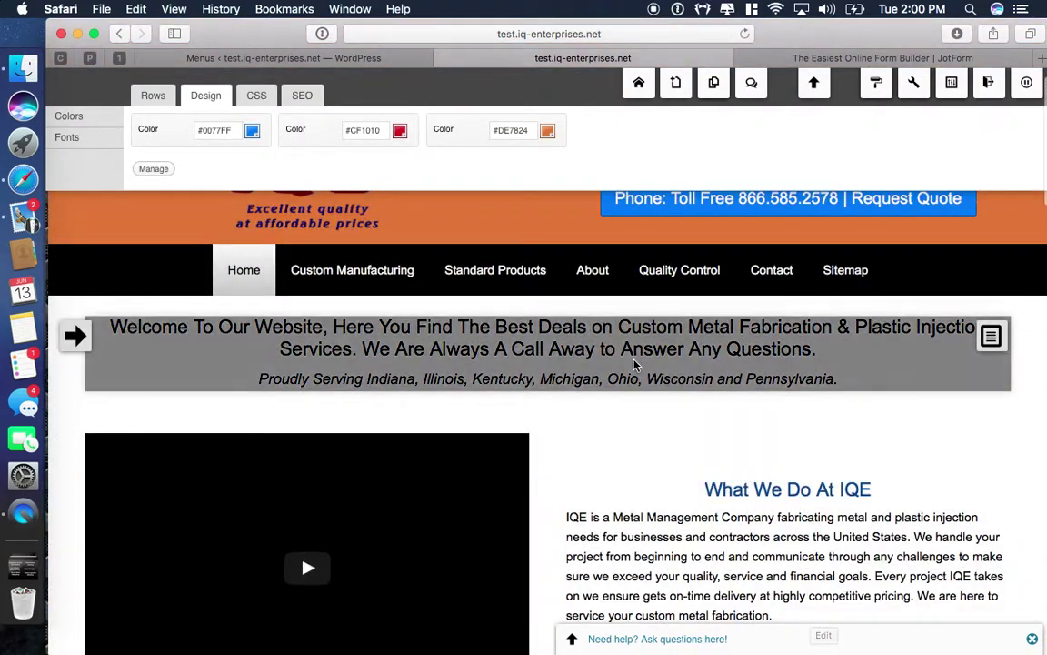
scroll(634, 362, down, 6)
scroll(634, 362, down, 4)
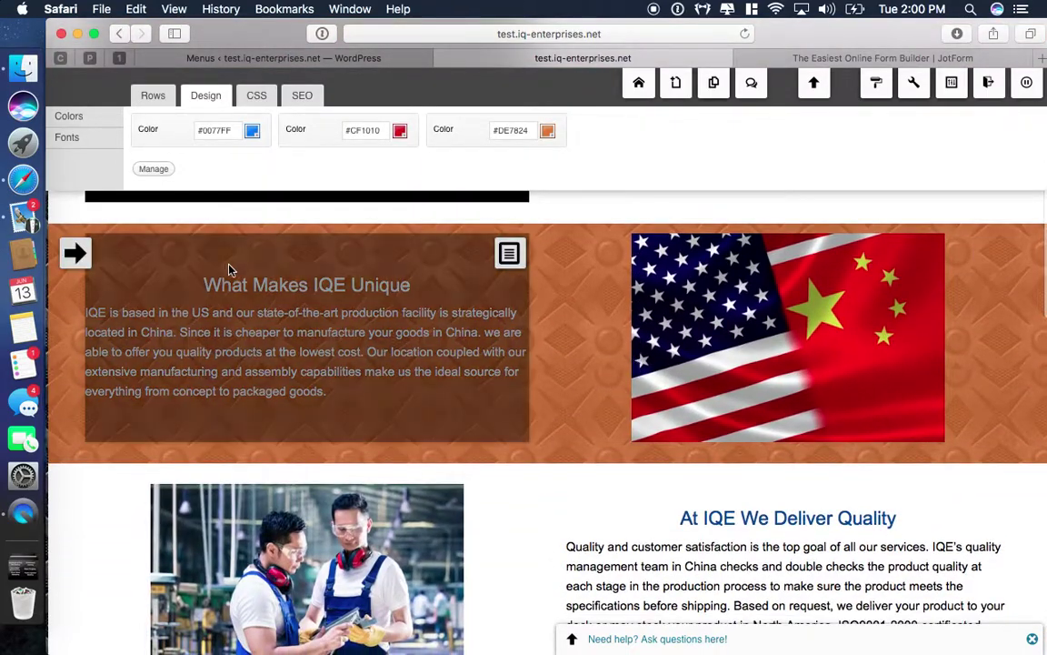
scroll(598, 461, down, 4)
scroll(600, 463, up, 10)
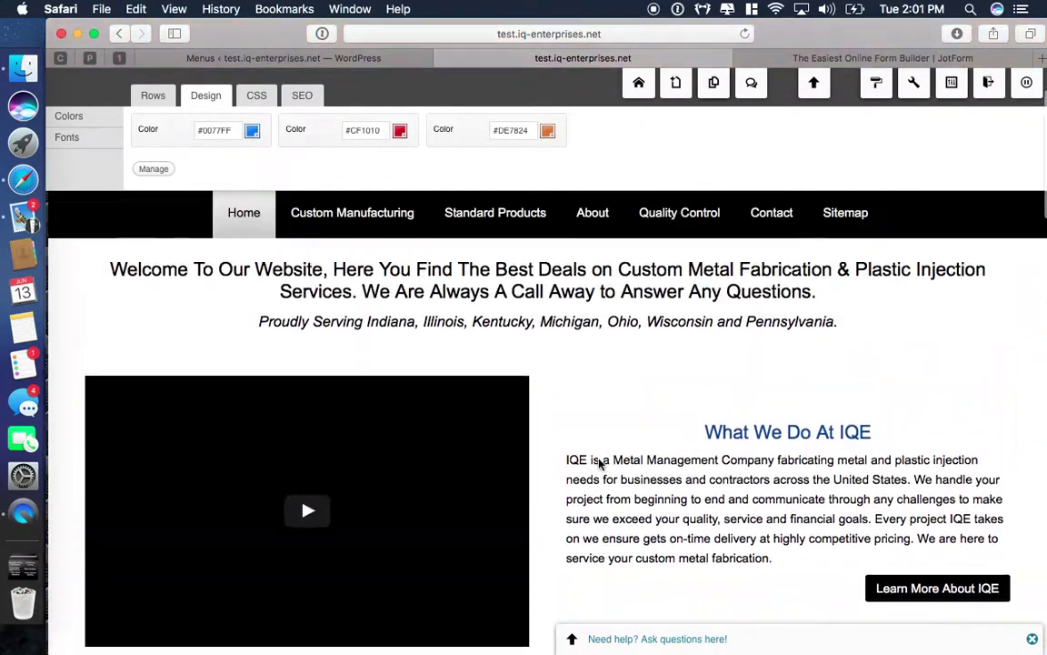
Step: Deactivate the main unistyle on the What We Do At IQE text widget and save the widget
scroll(753, 528, down, 3)
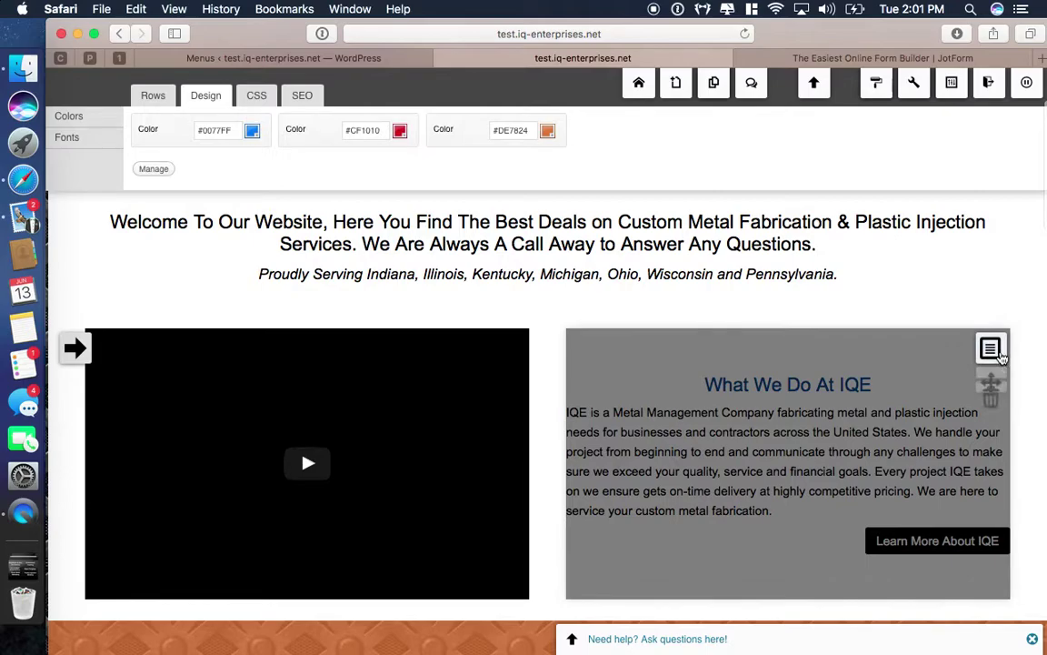
click(992, 349)
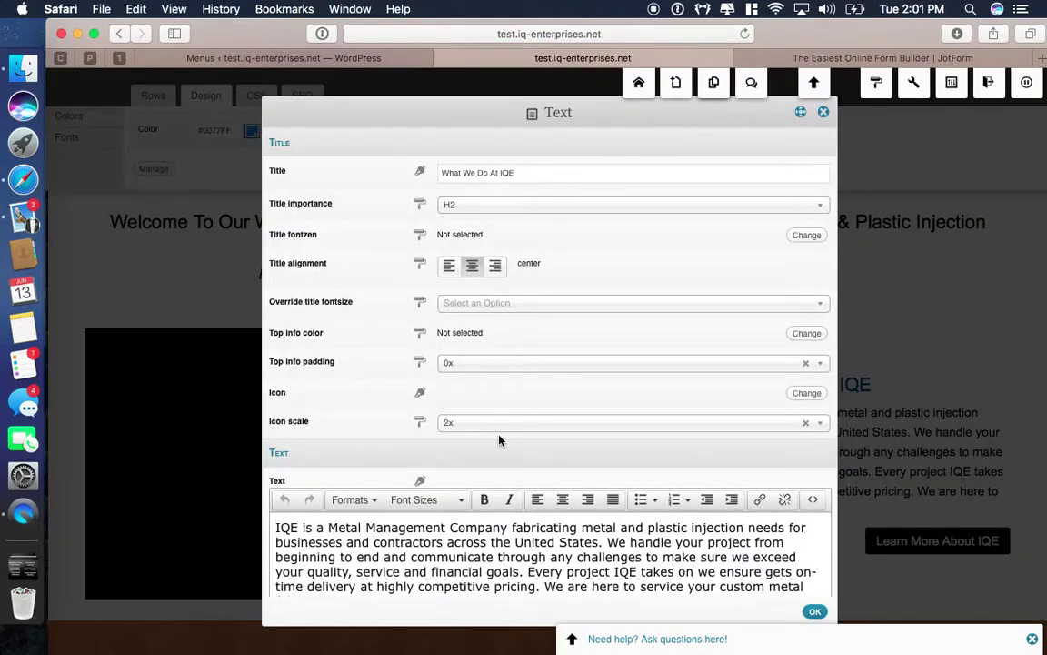
scroll(499, 439, down, 10)
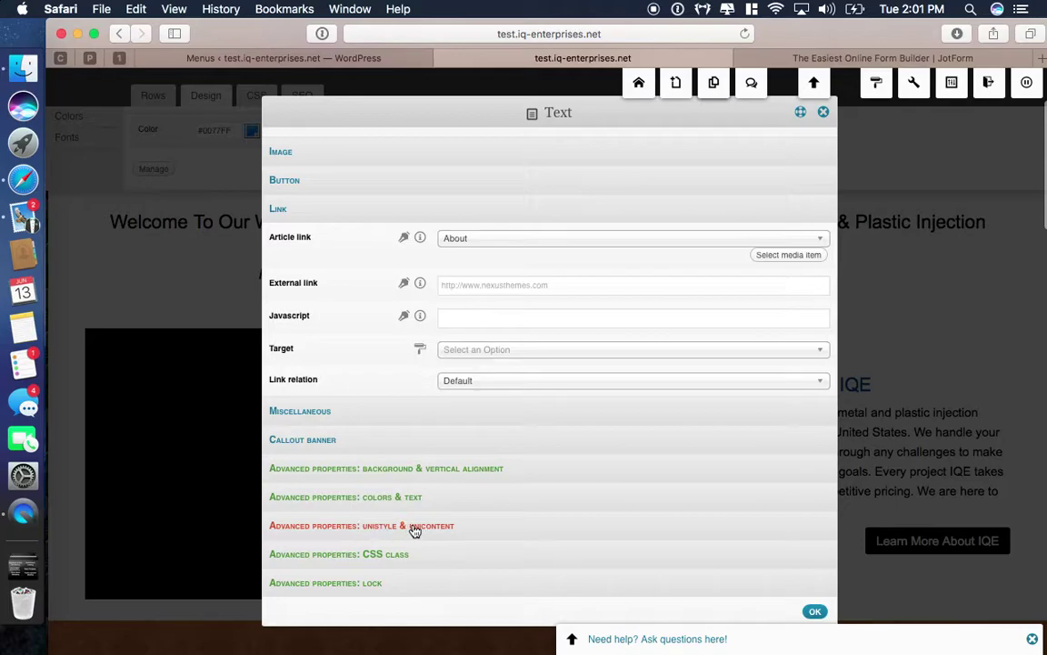
click(476, 532)
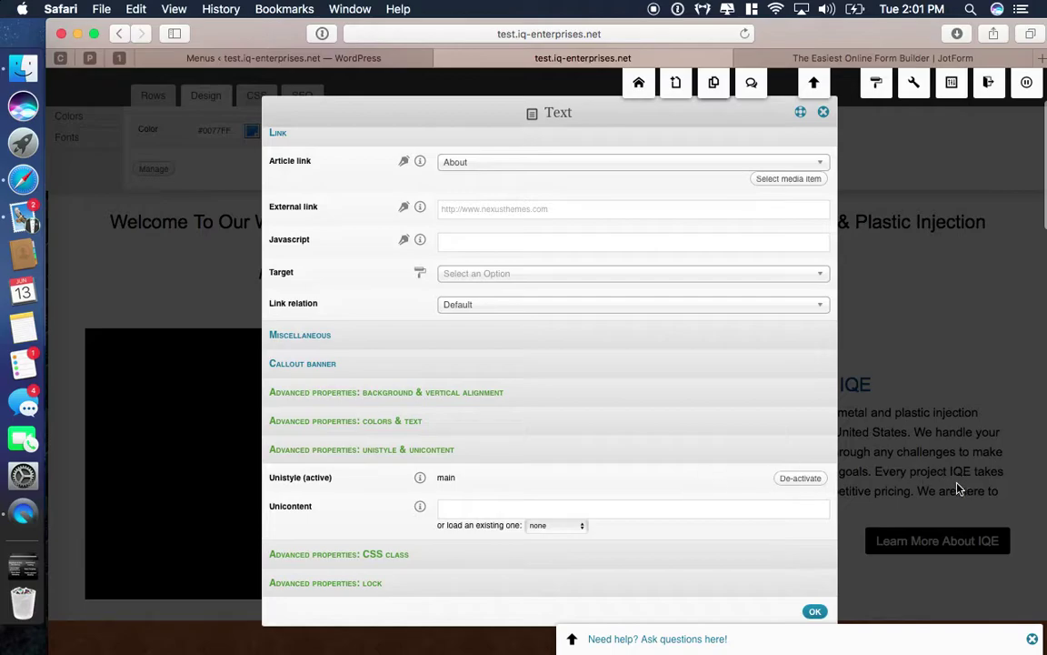
click(791, 478)
click(695, 370)
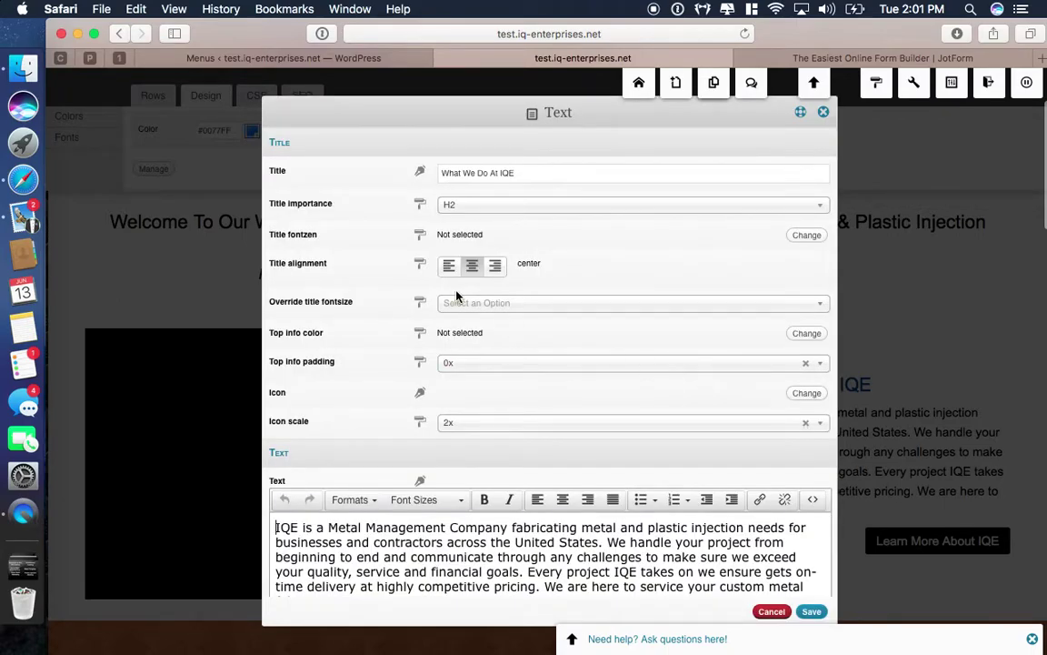
scroll(457, 297, down, 15)
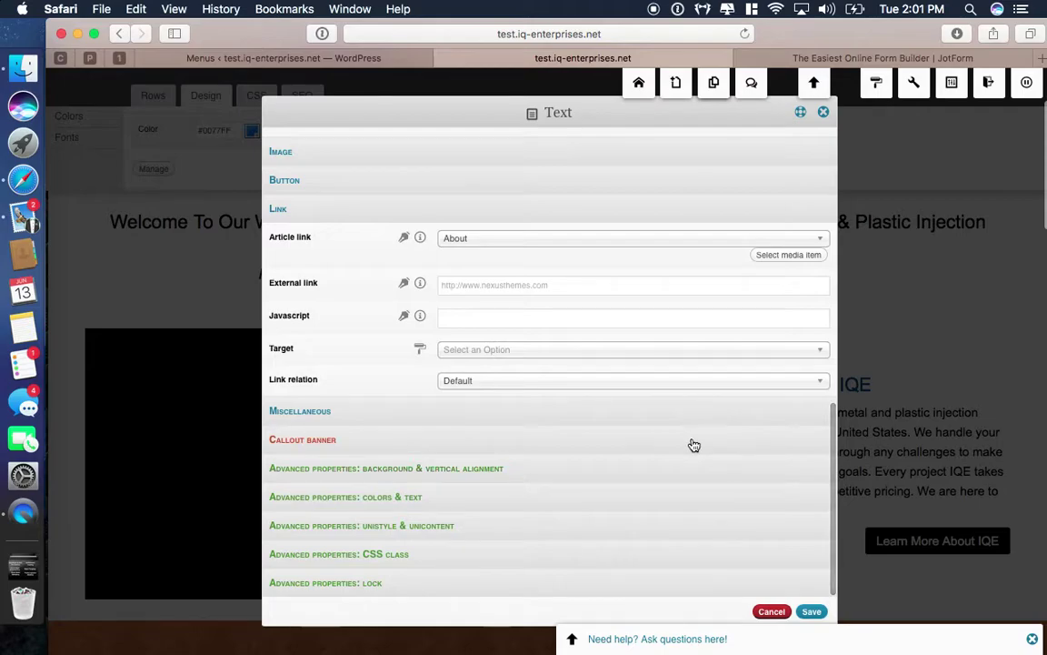
click(812, 611)
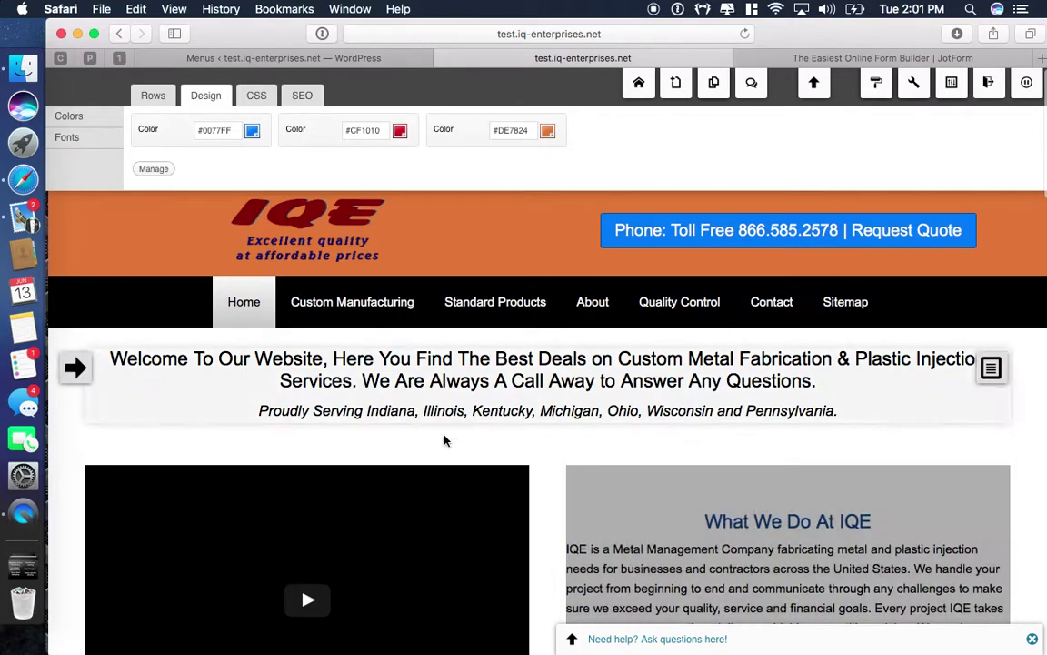
Step: Swap the Aluminum Die Casting and Investment Casting widgets on the home page, and swap them back
scroll(547, 458, down, 5)
scroll(547, 458, down, 5)
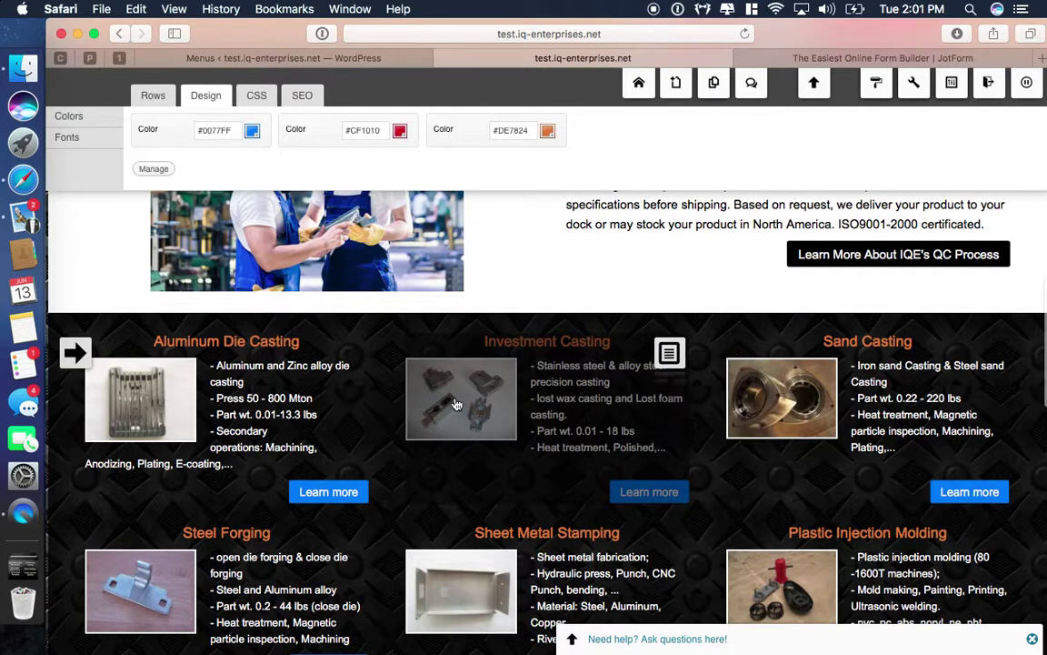
scroll(455, 400, down, 2)
mouse_move(348, 329)
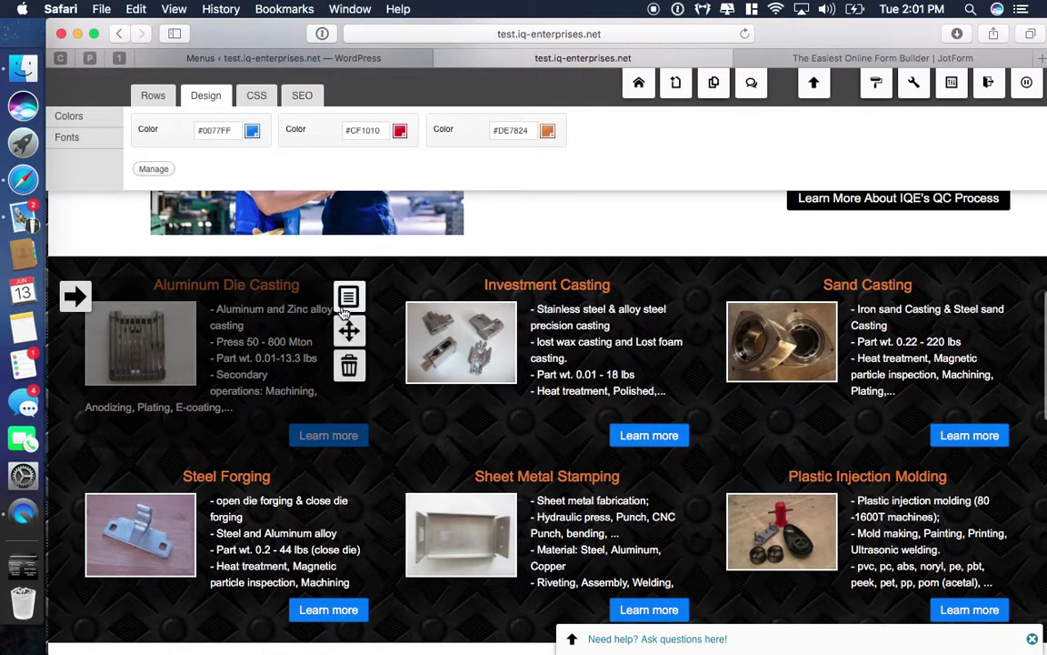
drag(348, 329, 532, 338)
mouse_move(623, 329)
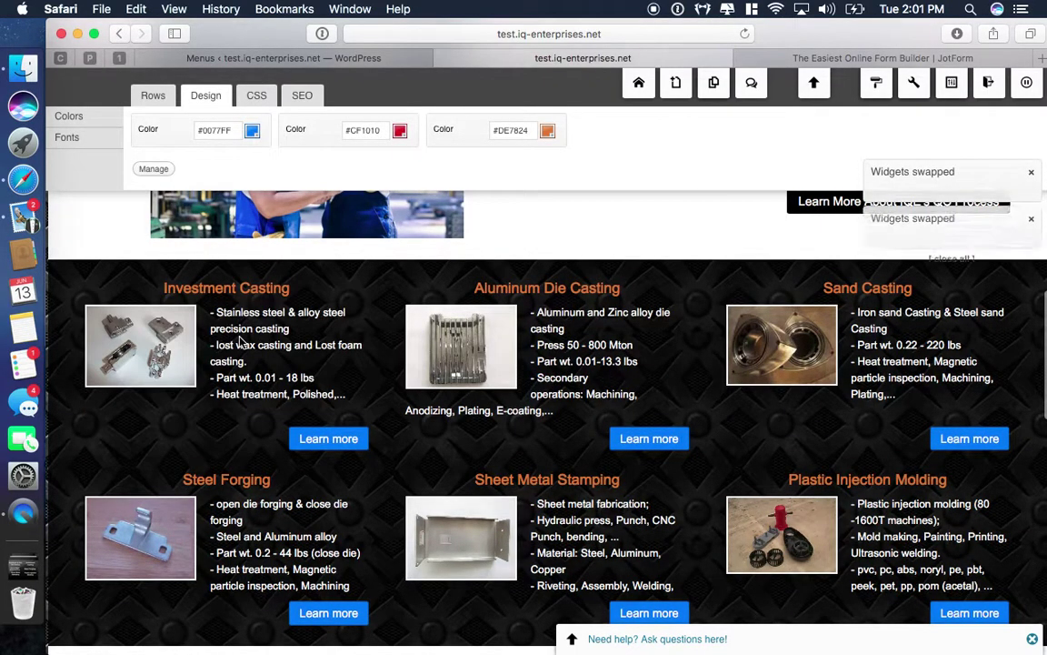
Step: Look over the casting services, marine rigging supplies and standard product image sections of the home page
scroll(273, 339, down, 5)
scroll(242, 341, down, 4)
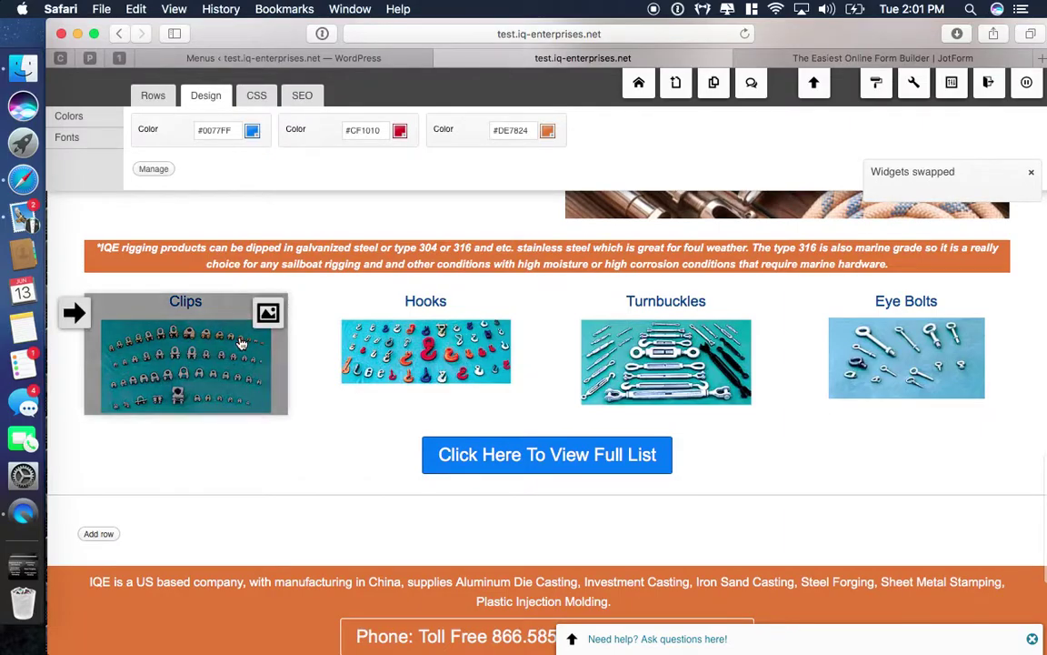
scroll(242, 341, up, 6)
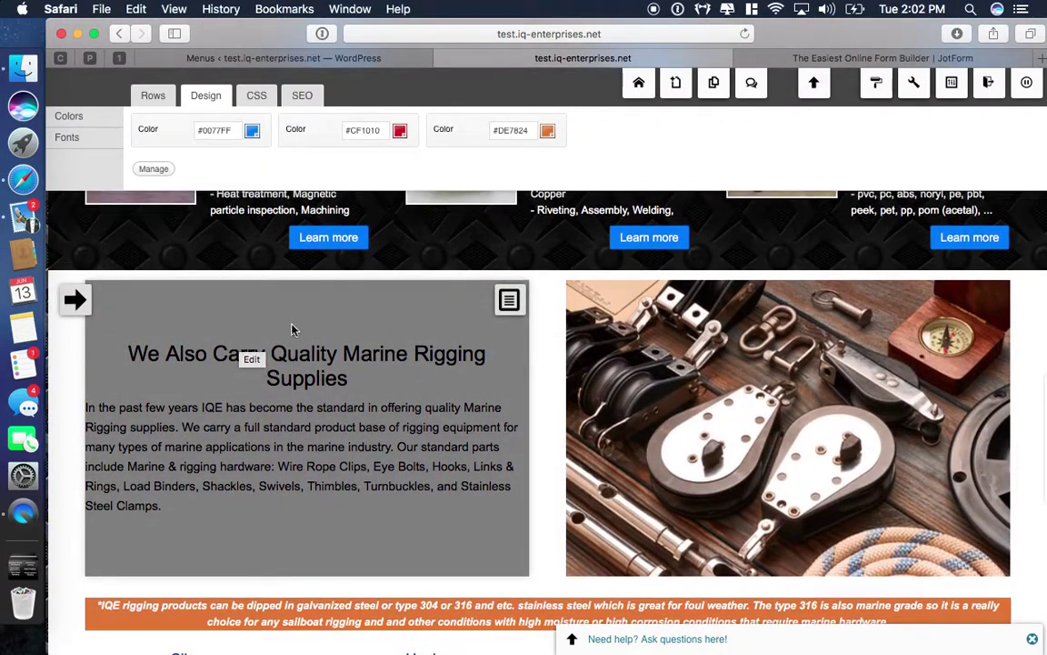
scroll(645, 412, up, 4)
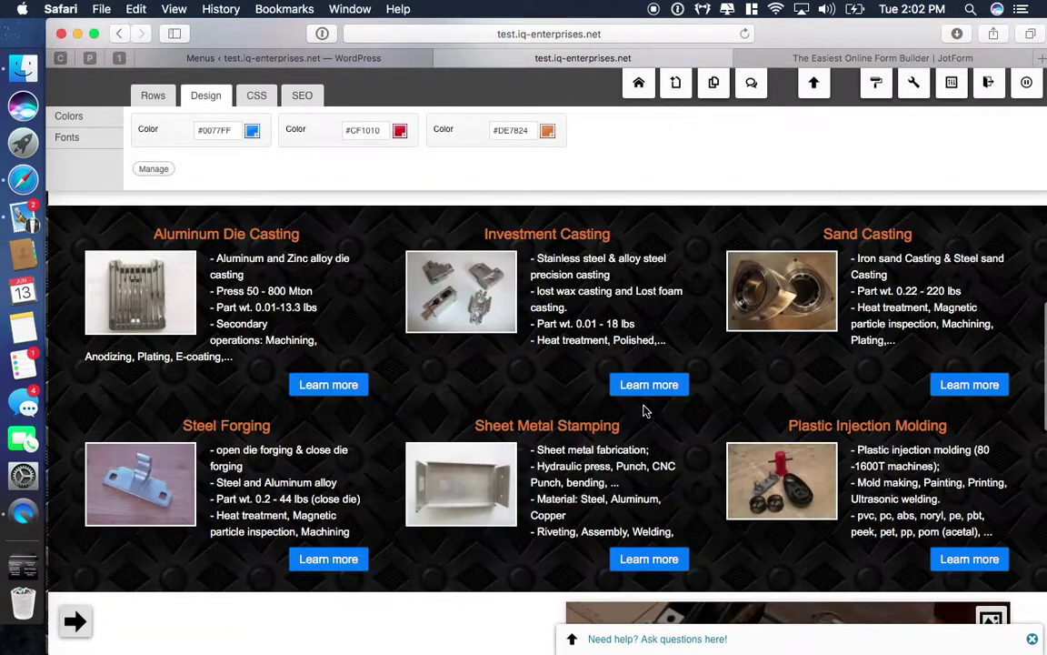
scroll(507, 495, down, 4)
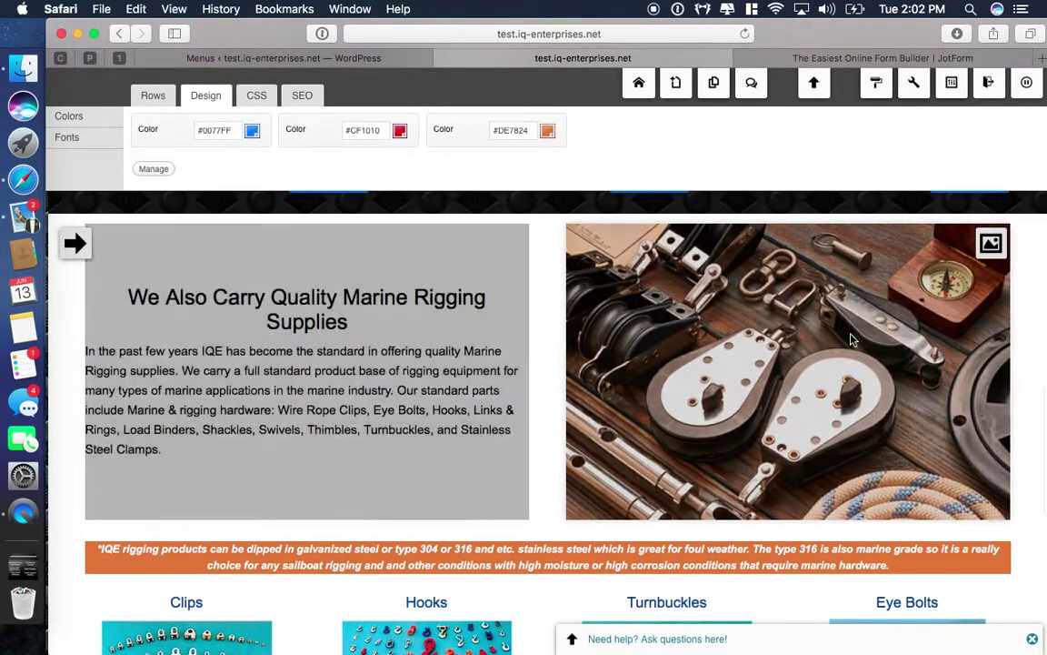
scroll(943, 244, up, 15)
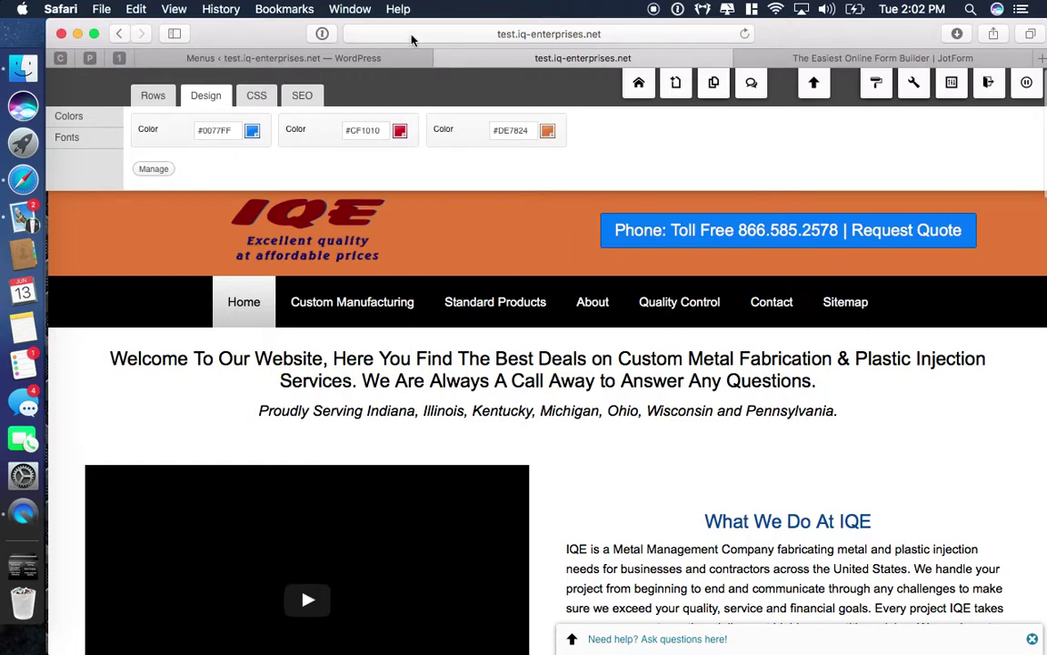
Step: Open the front-end Eye Bolts page under Standard Products and examine its Standard Products sidebar list
click(368, 60)
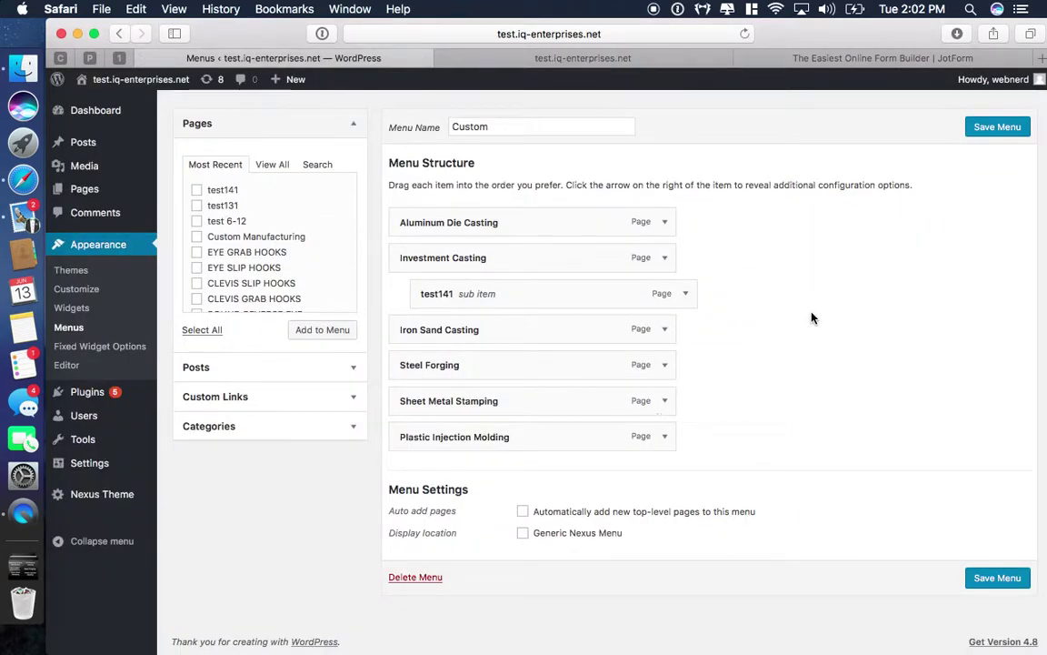
click(521, 62)
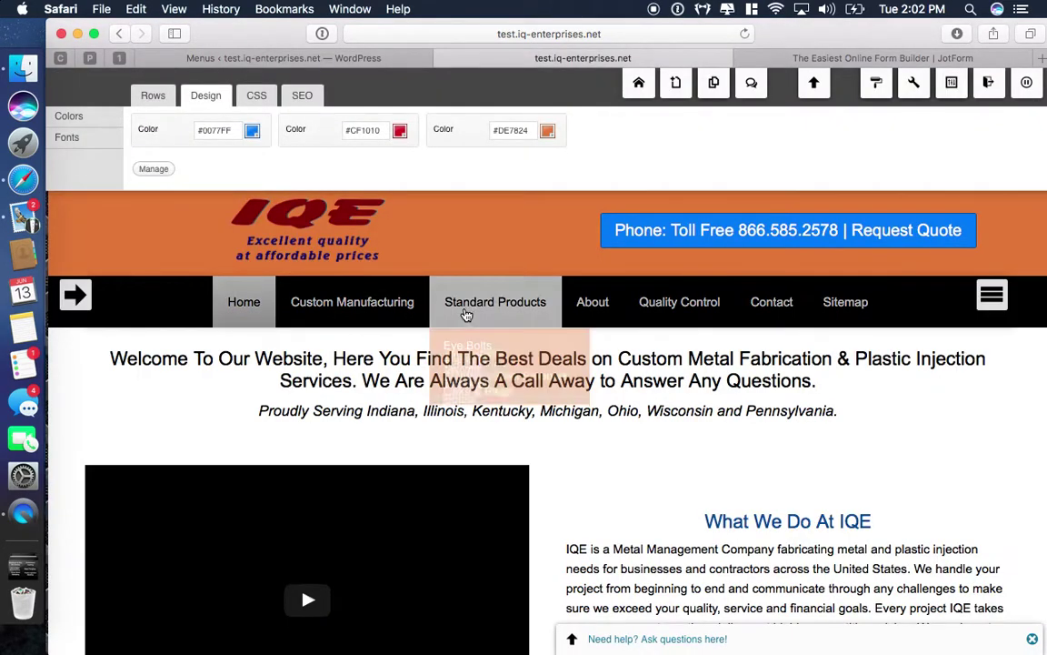
mouse_move(464, 309)
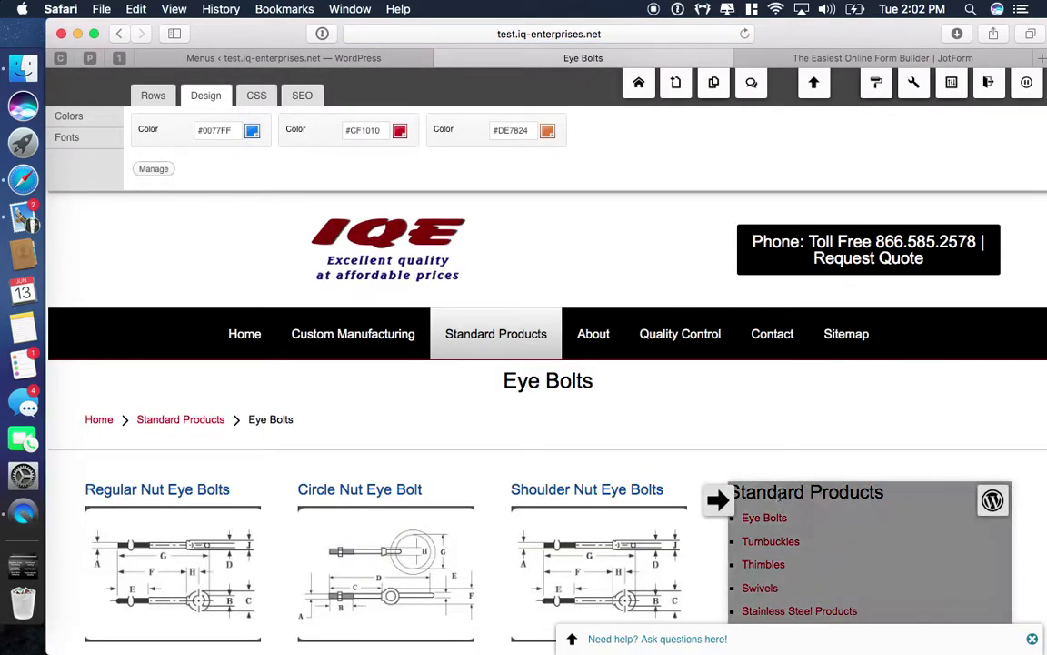
scroll(728, 509, down, 5)
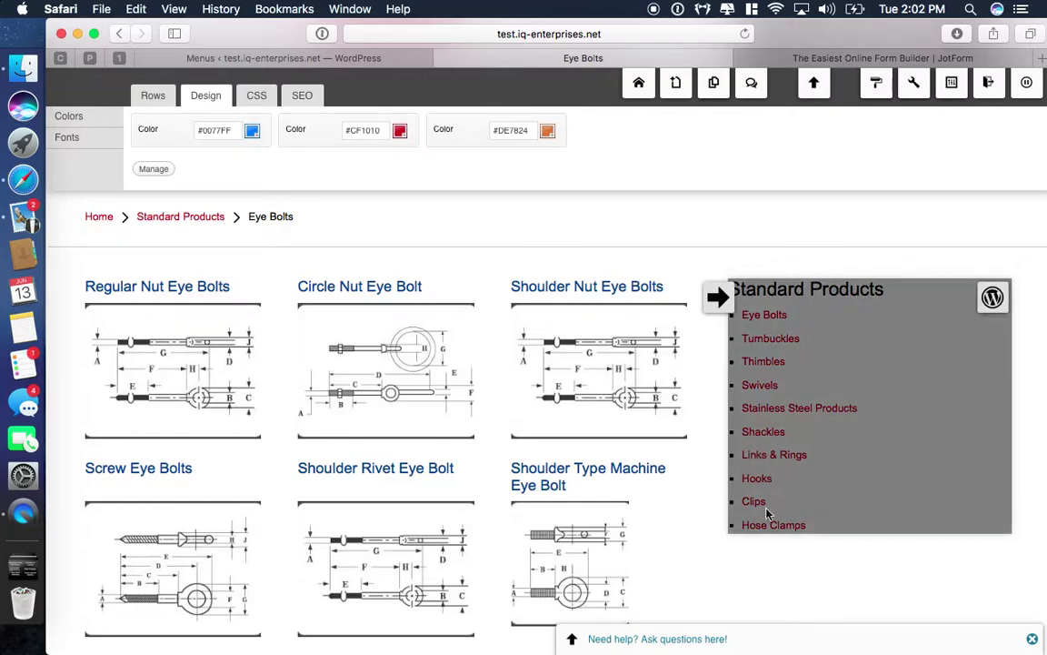
Step: Return to the WordPress Menus page and reload it, discarding the unsaved changes to the Custom menu
click(323, 58)
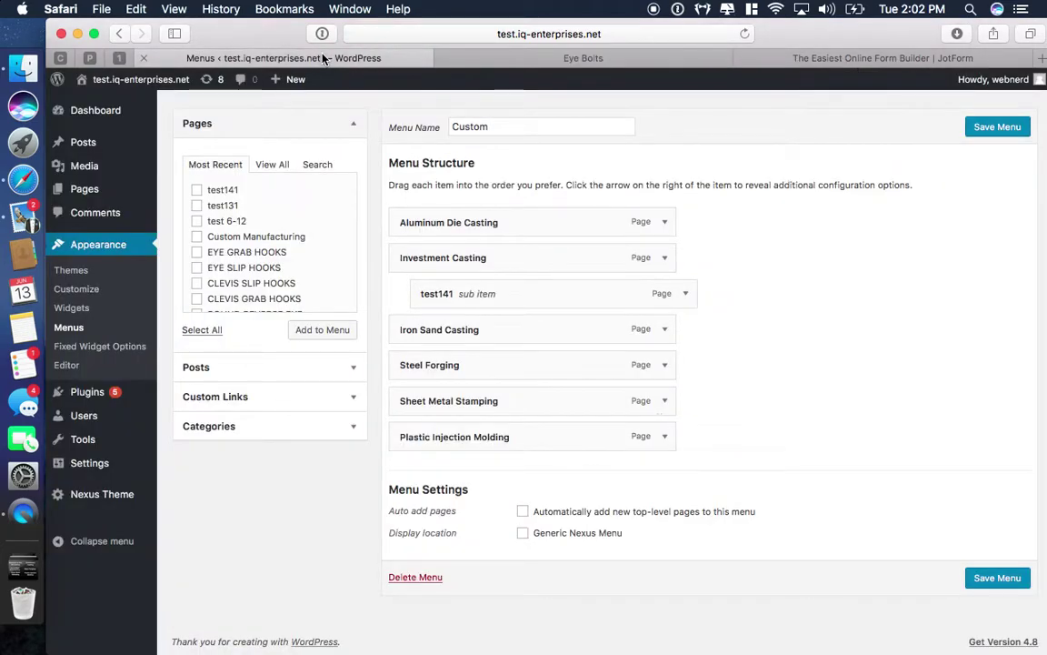
click(68, 330)
click(649, 249)
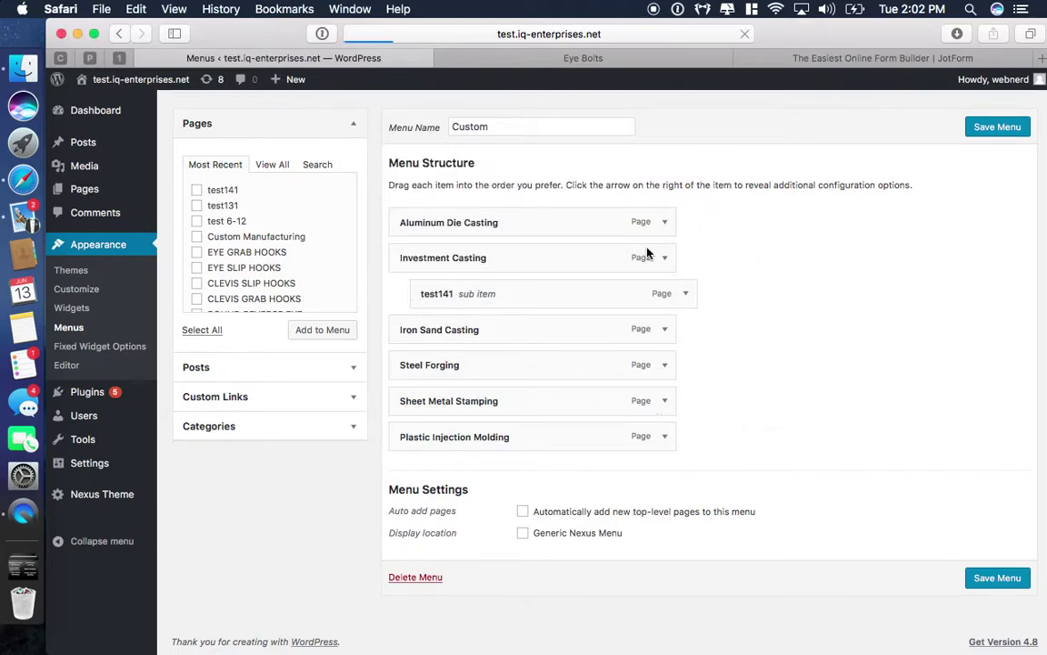
scroll(434, 234, down, 1)
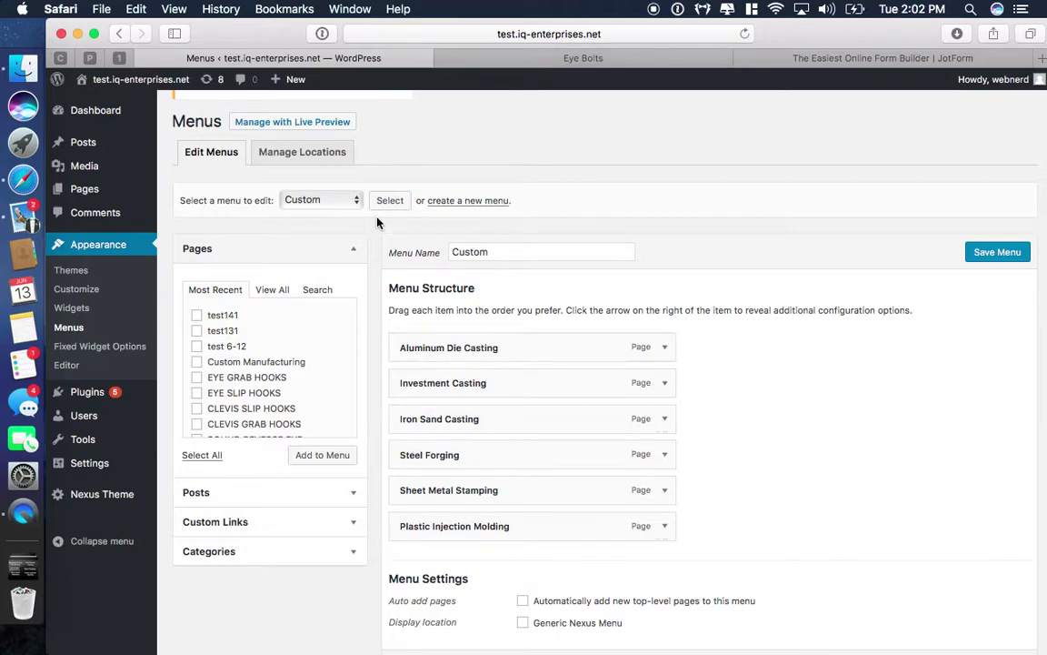
Step: Load the Product menu for editing and look over the pages in its structure
click(338, 202)
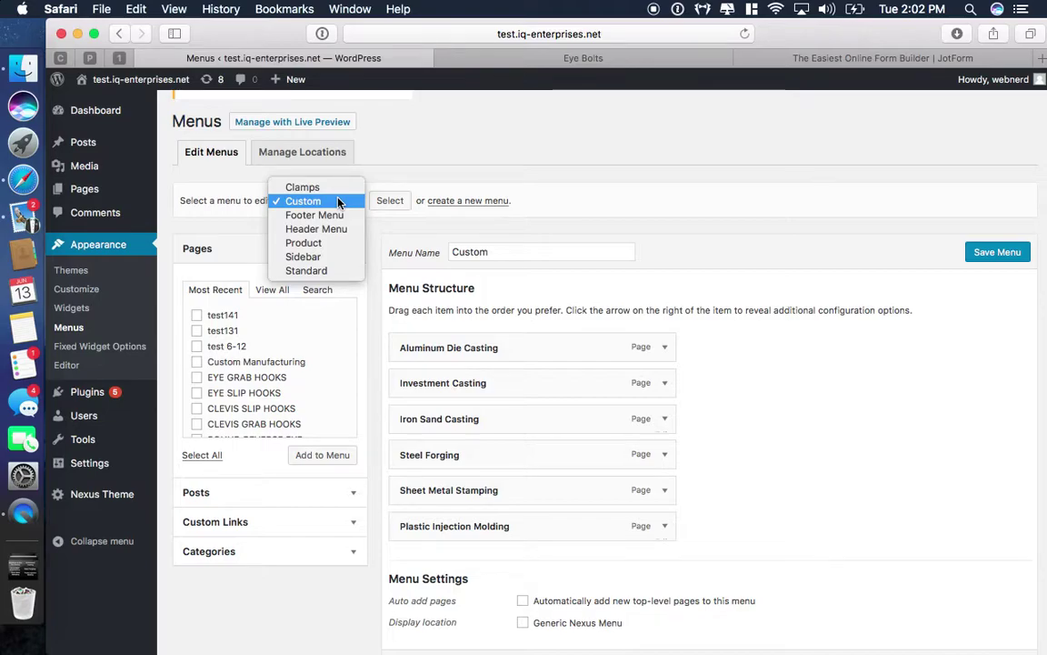
click(314, 244)
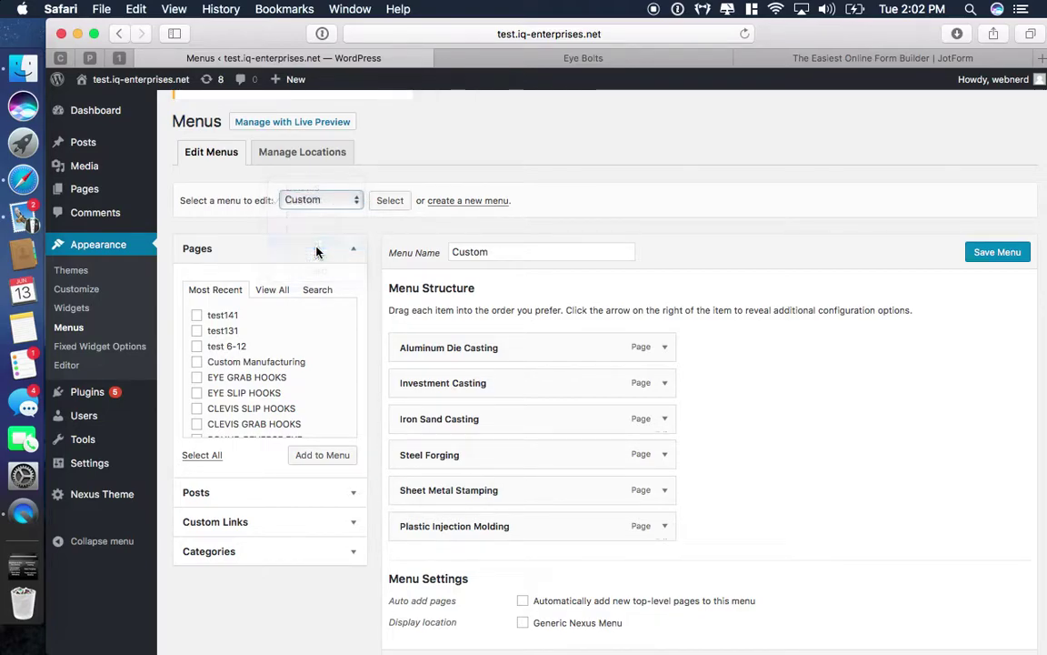
click(389, 201)
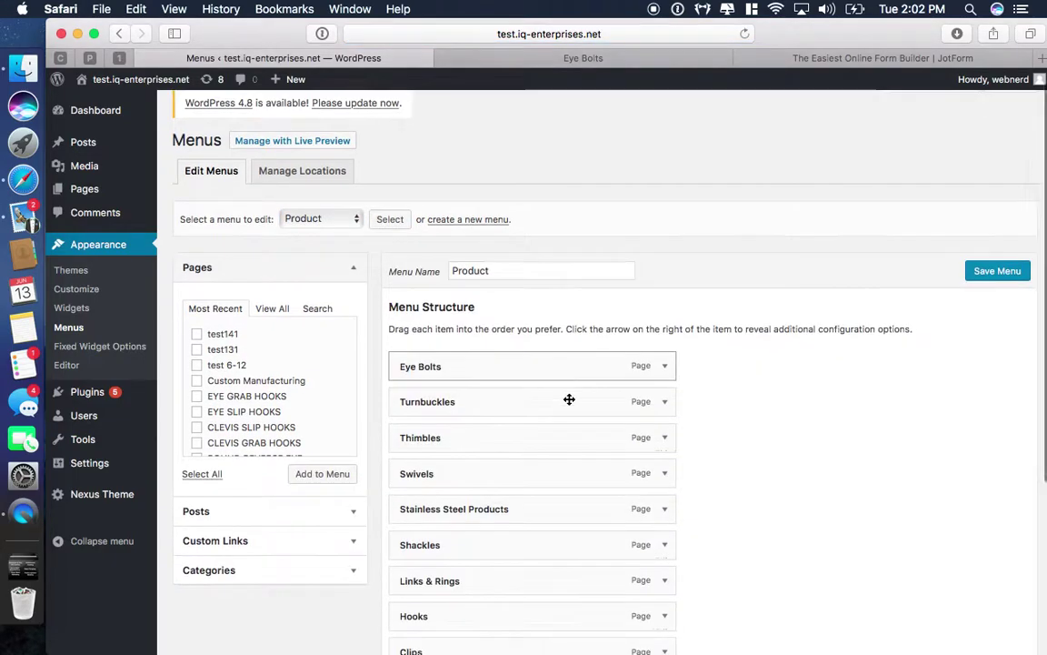
scroll(569, 382, down, 5)
scroll(569, 376, up, 5)
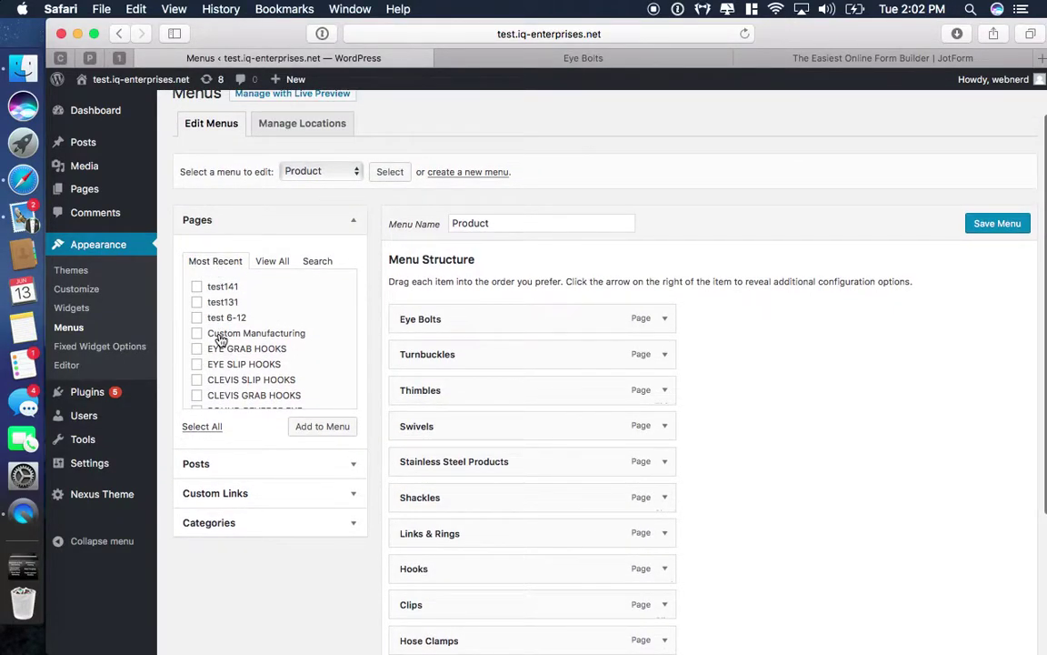
Step: Add the test141 page to the Product menu and place it between Hooks and Clips
click(273, 264)
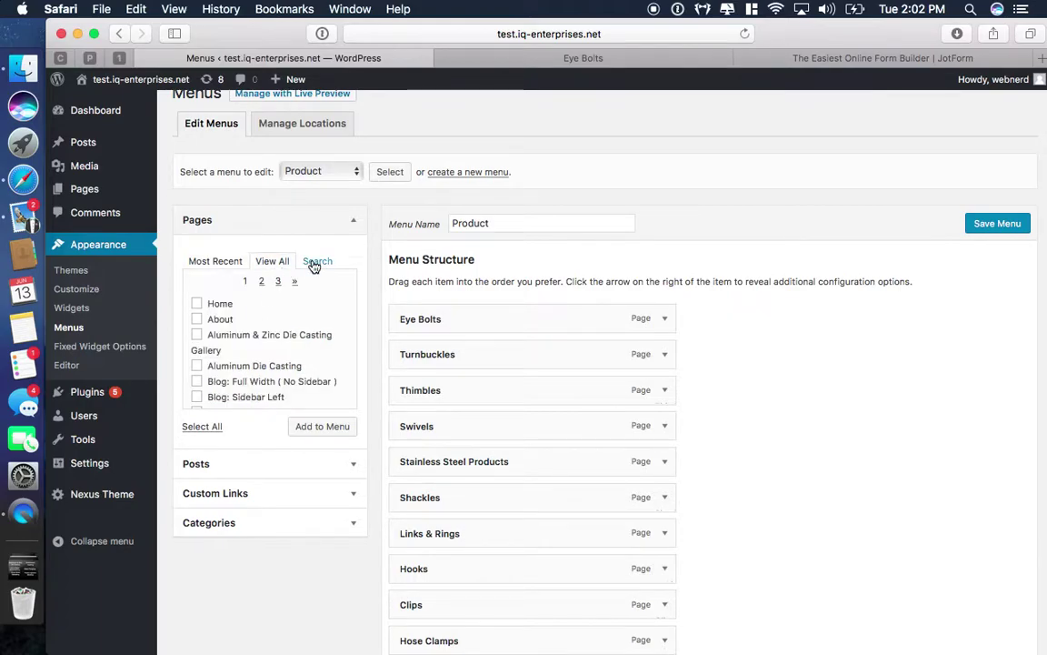
click(314, 264)
click(206, 265)
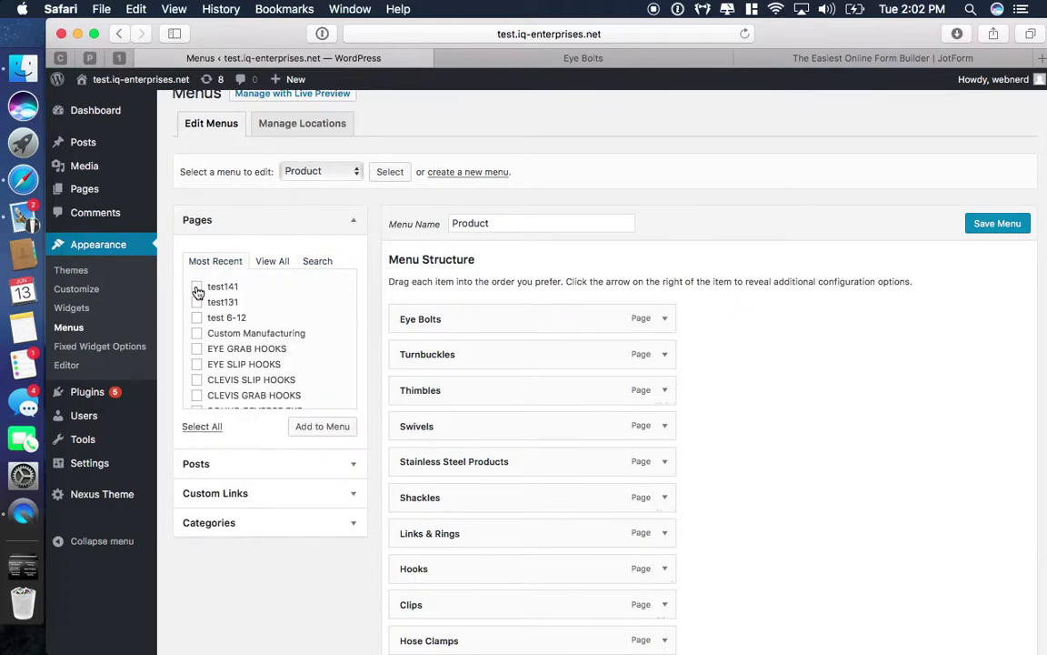
scroll(803, 437, down, 5)
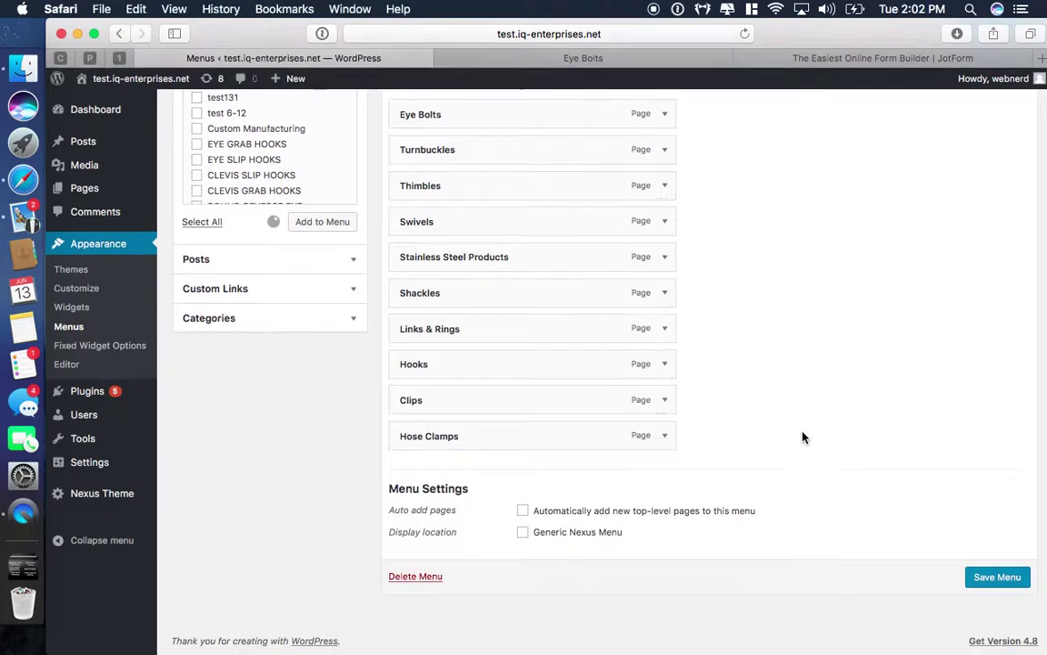
drag(562, 483, 556, 411)
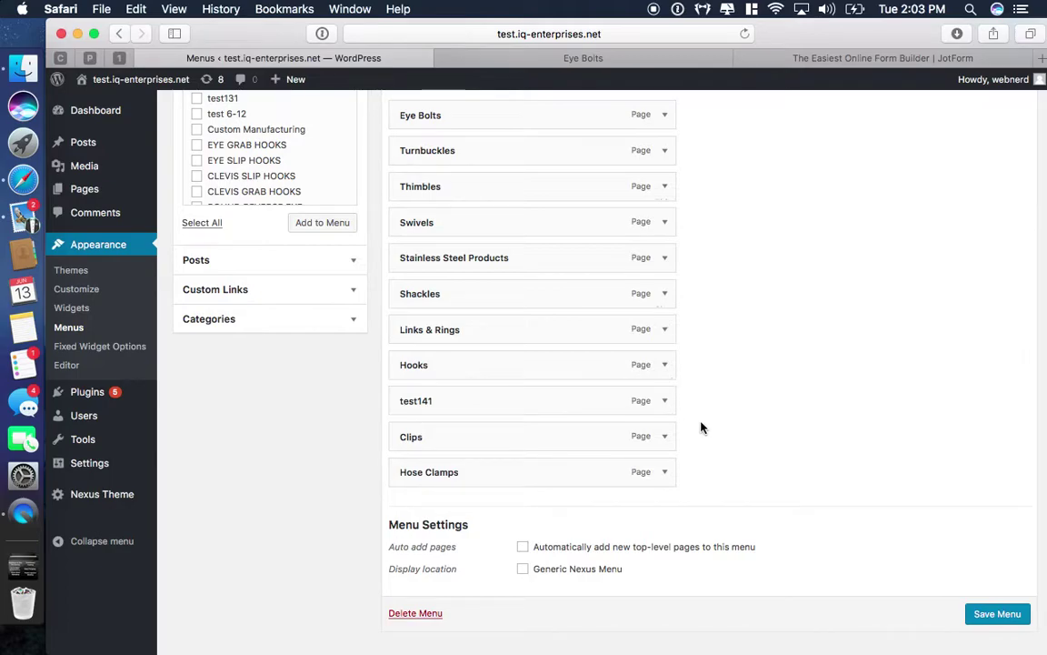
Step: Remove the test141 item from the Product menu and save the menu
click(664, 401)
scroll(455, 400, down, 2)
drag(450, 383, 398, 385)
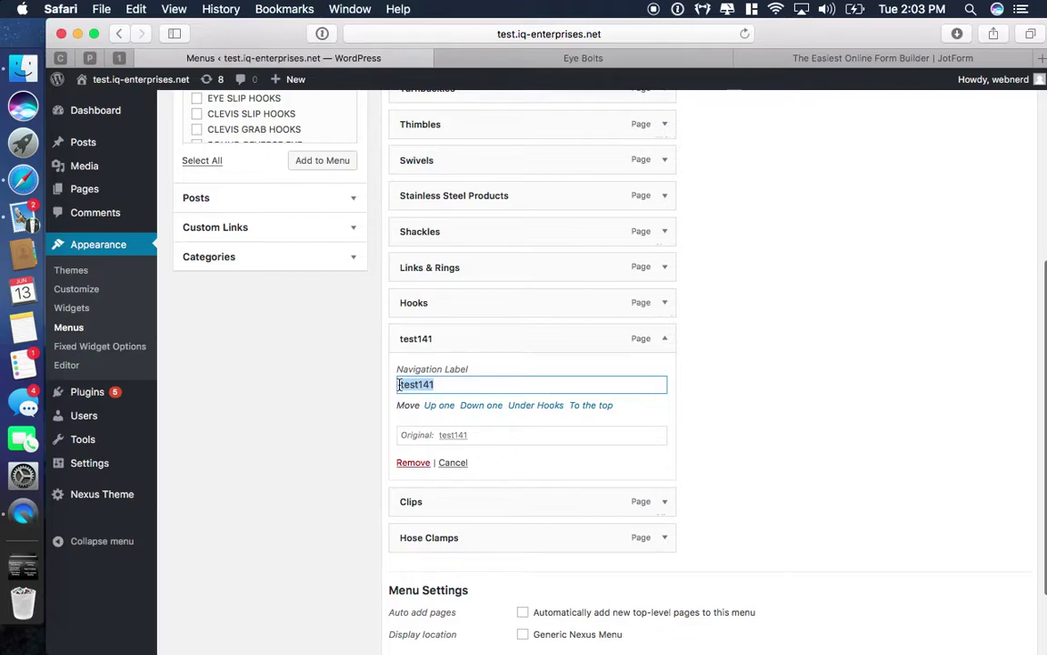
click(412, 462)
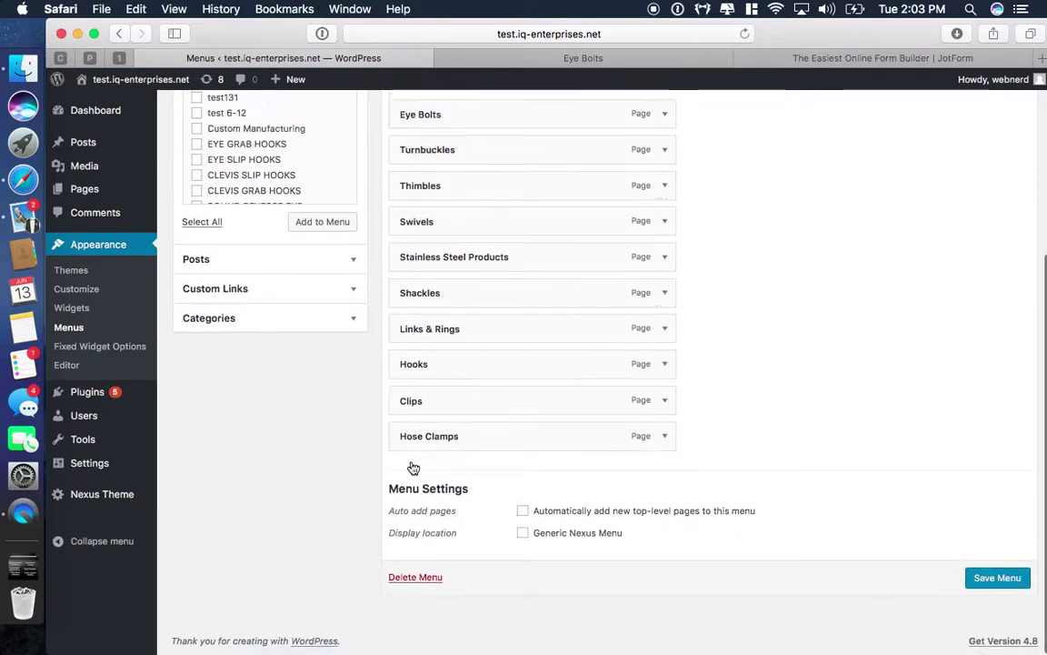
click(992, 578)
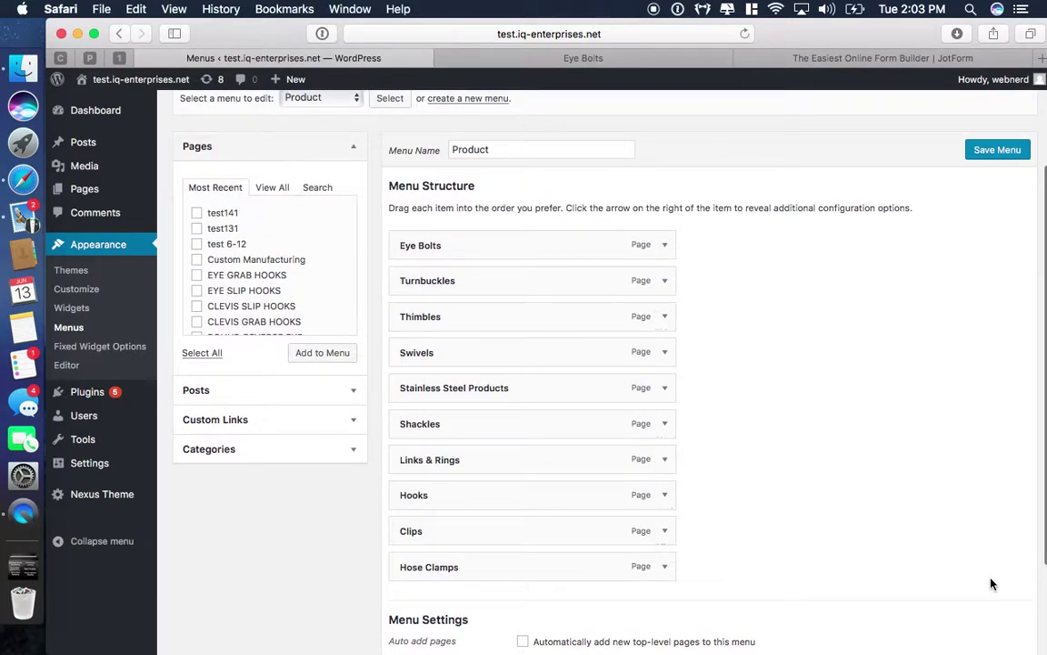
scroll(800, 510, down, 3)
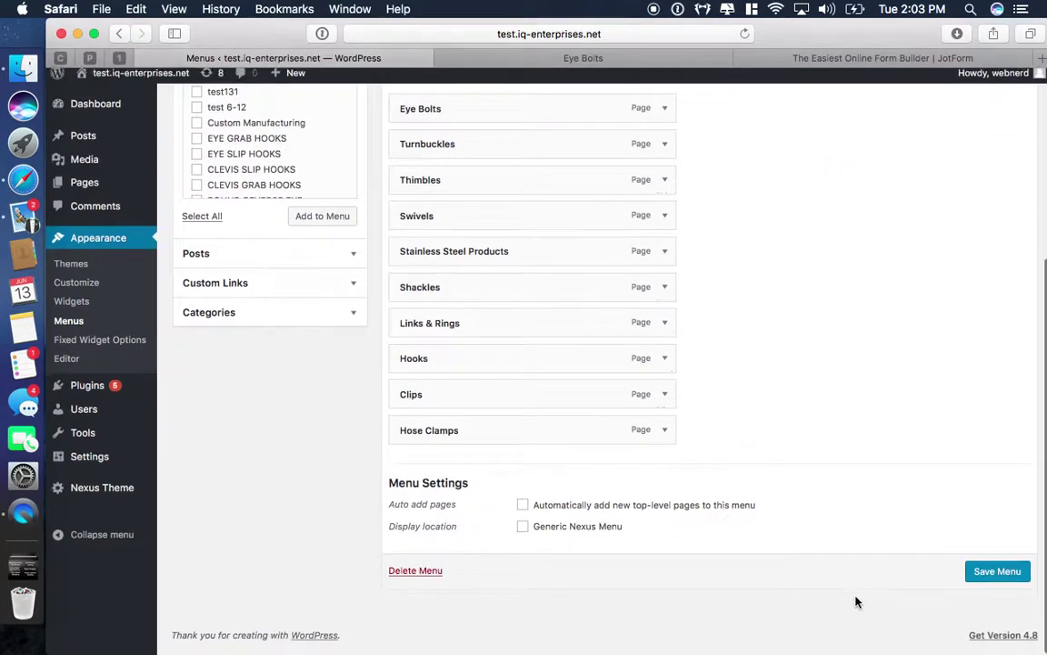
Step: Compare the Standard Products sidebar list on the front-end Eye Bolts page with the Product menu in WordPress
click(523, 56)
mouse_move(783, 479)
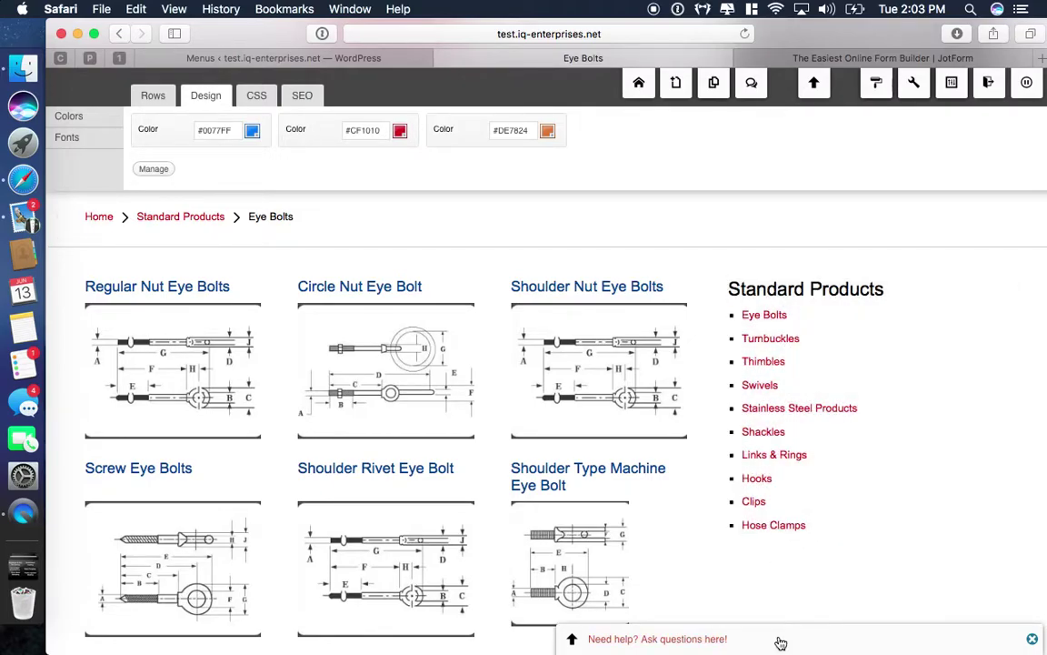
scroll(550, 228, up, 4)
click(328, 57)
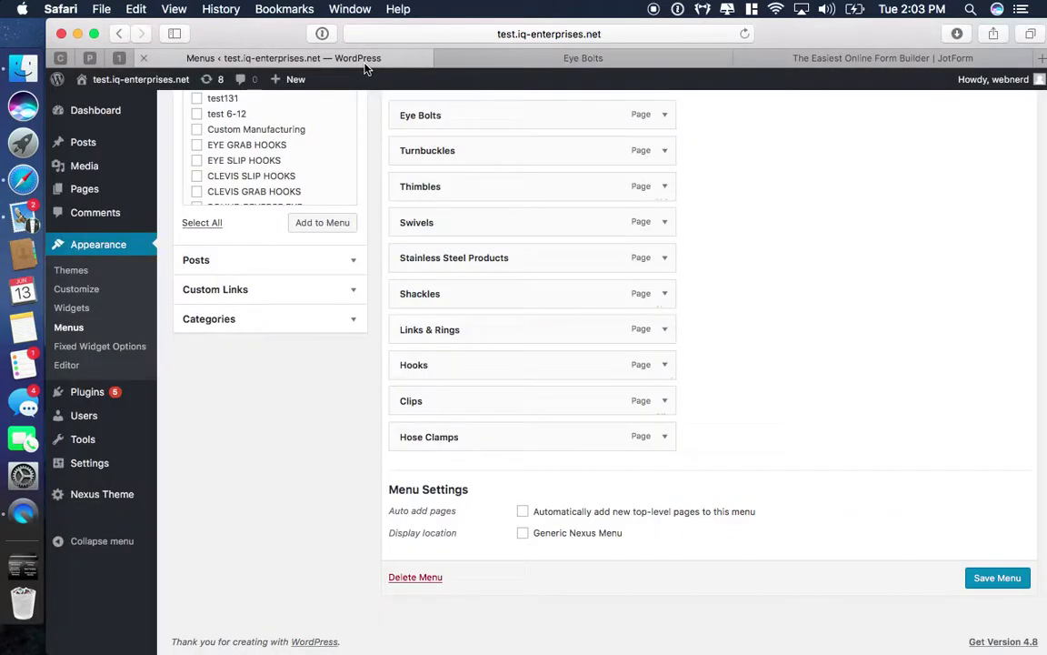
scroll(290, 480, up, 5)
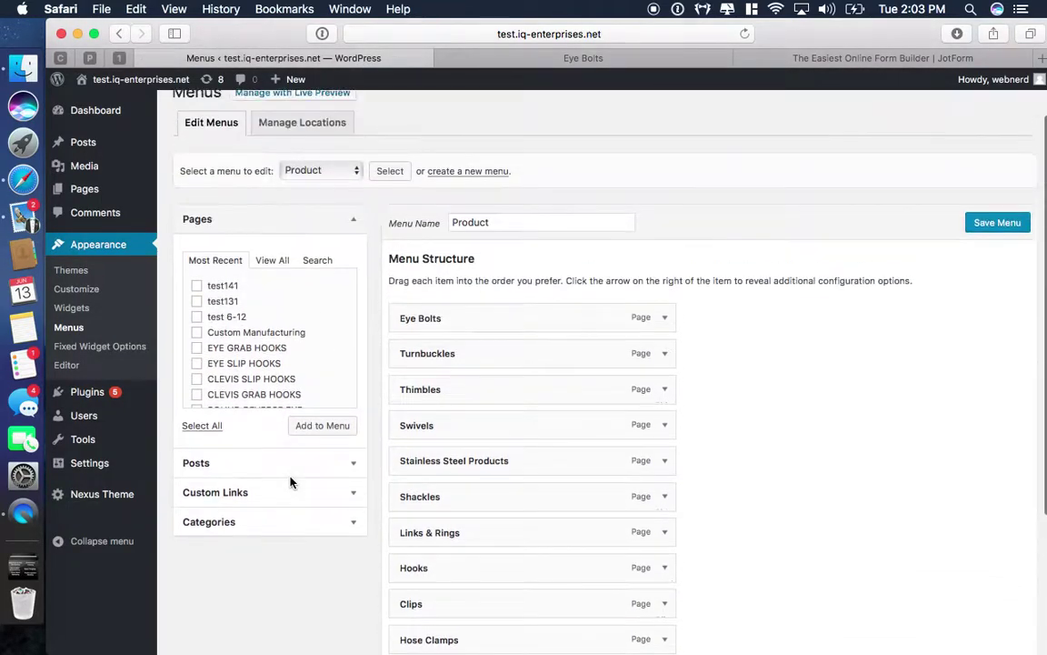
Step: Go to the front-end home page and open the header navigation menu for editing its items
click(527, 60)
click(239, 335)
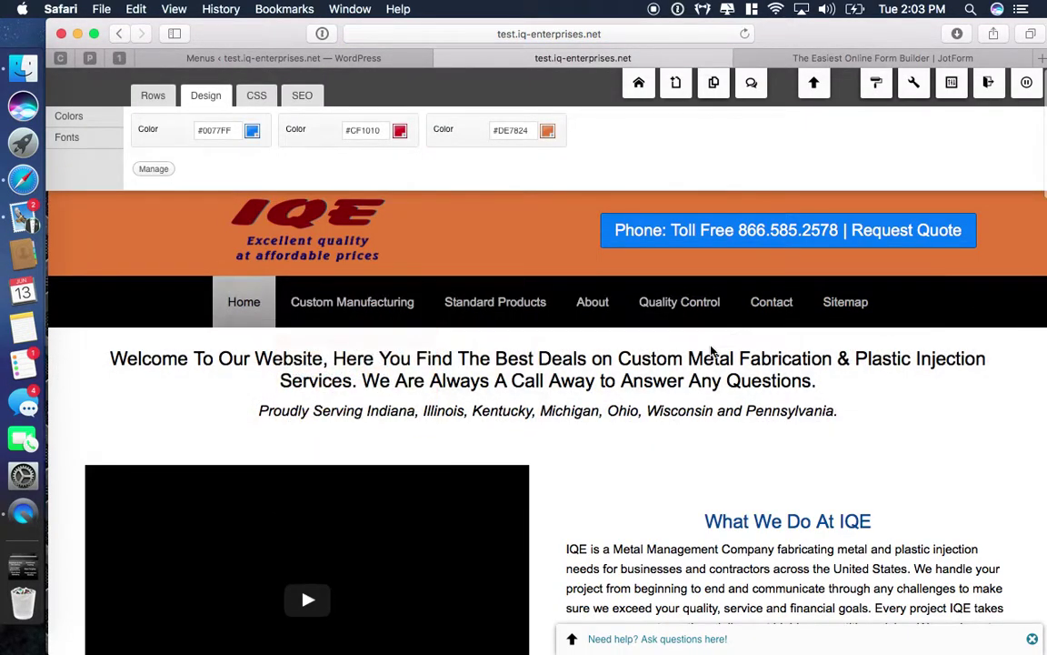
mouse_move(996, 302)
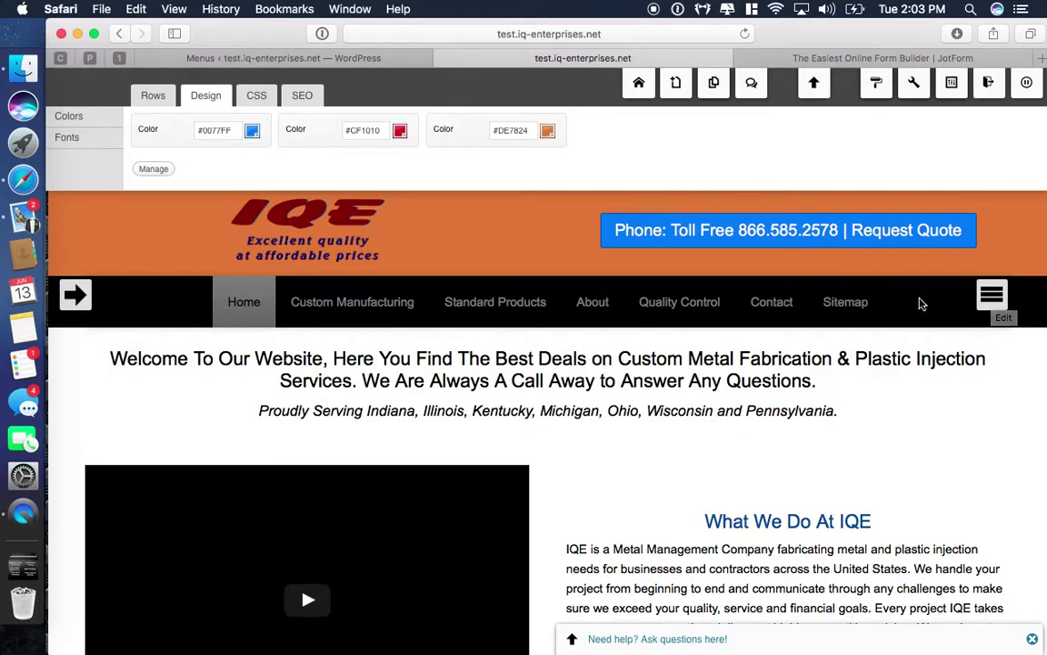
click(993, 295)
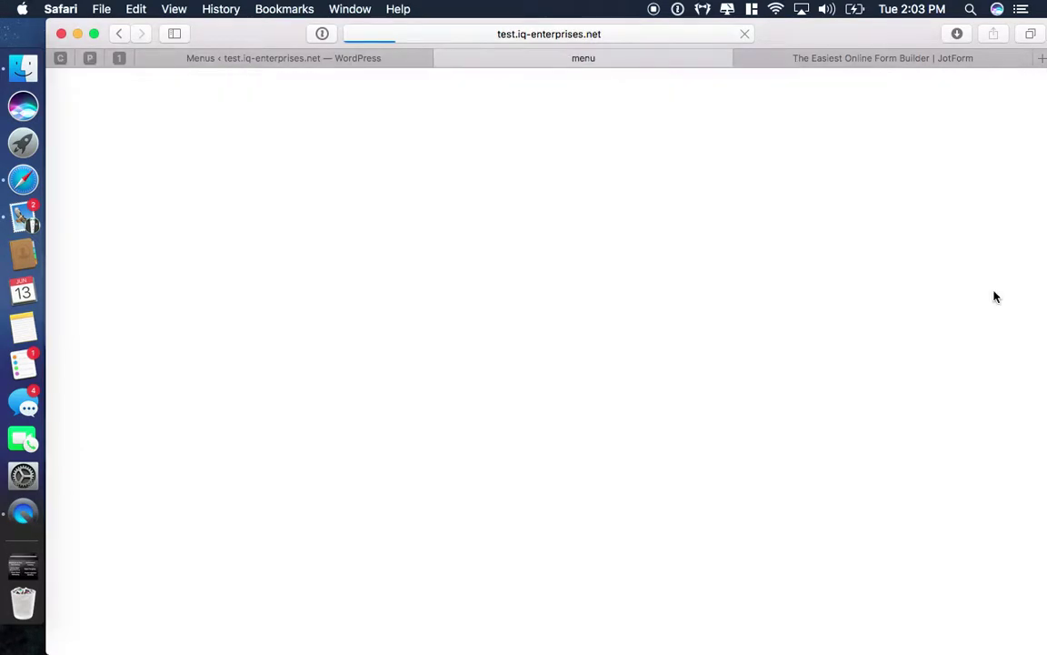
scroll(582, 386, down, 3)
scroll(336, 406, down, 4)
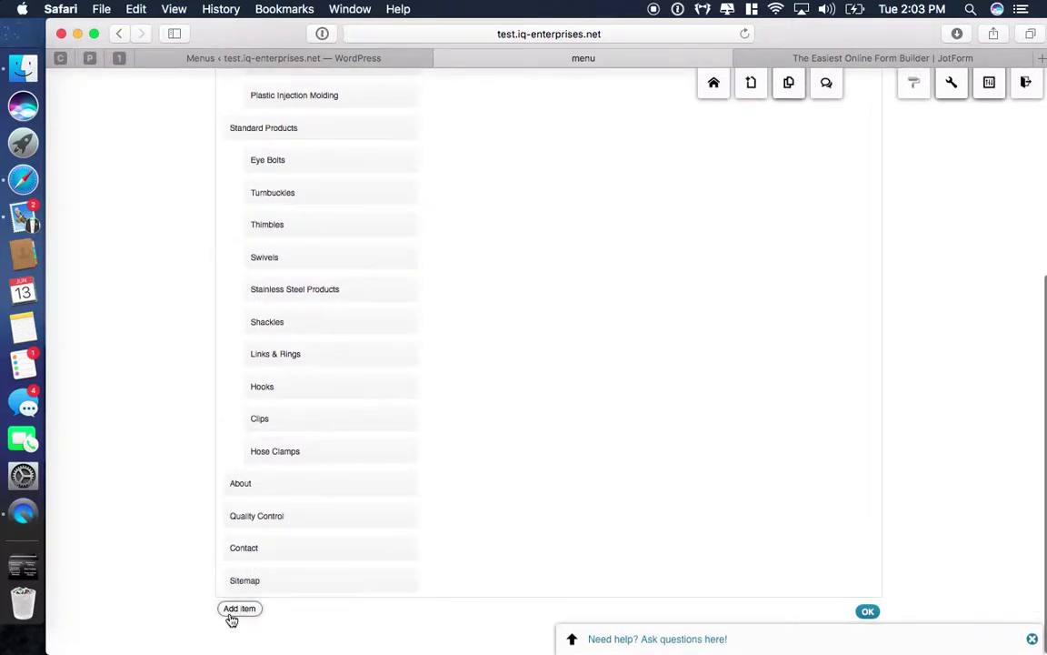
Step: Add an article reference item titled "test" to the navigation menu, linked to the test141 article
click(233, 611)
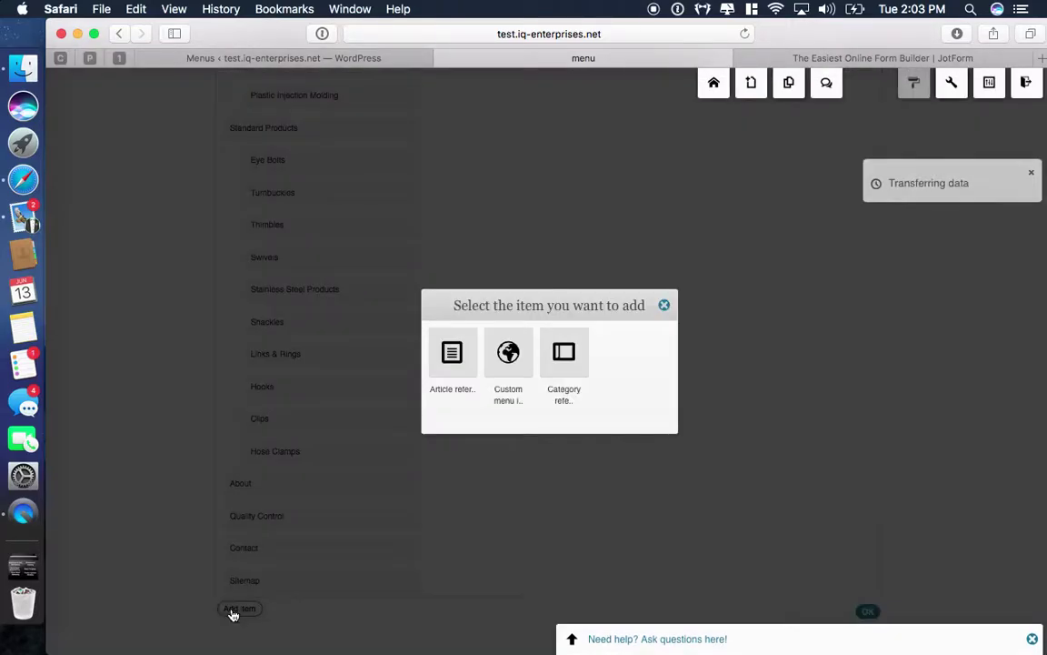
click(452, 357)
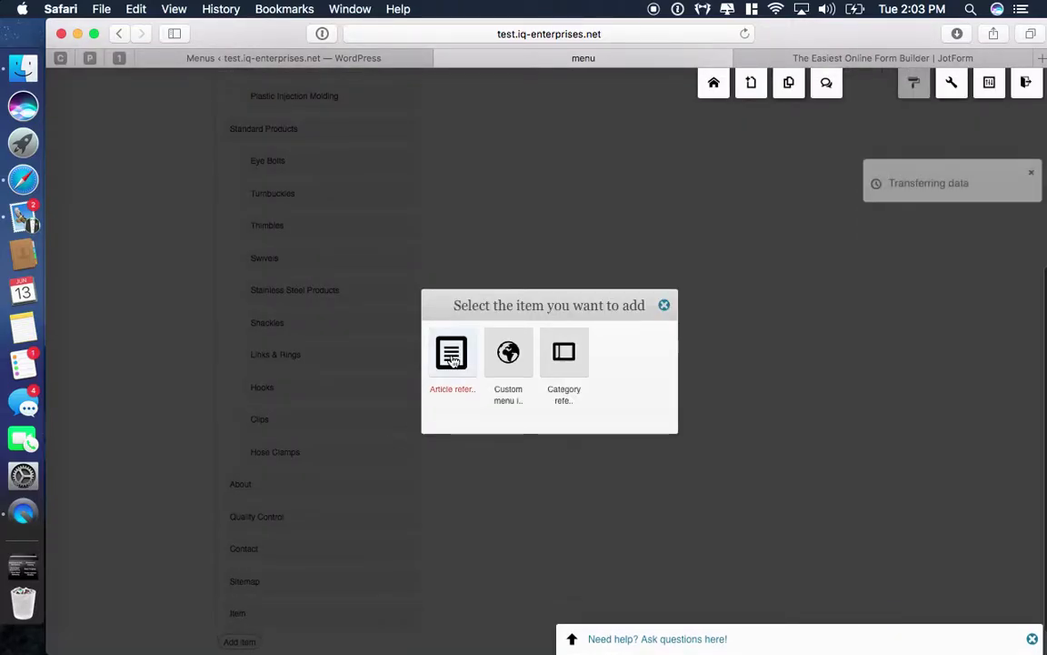
click(475, 359)
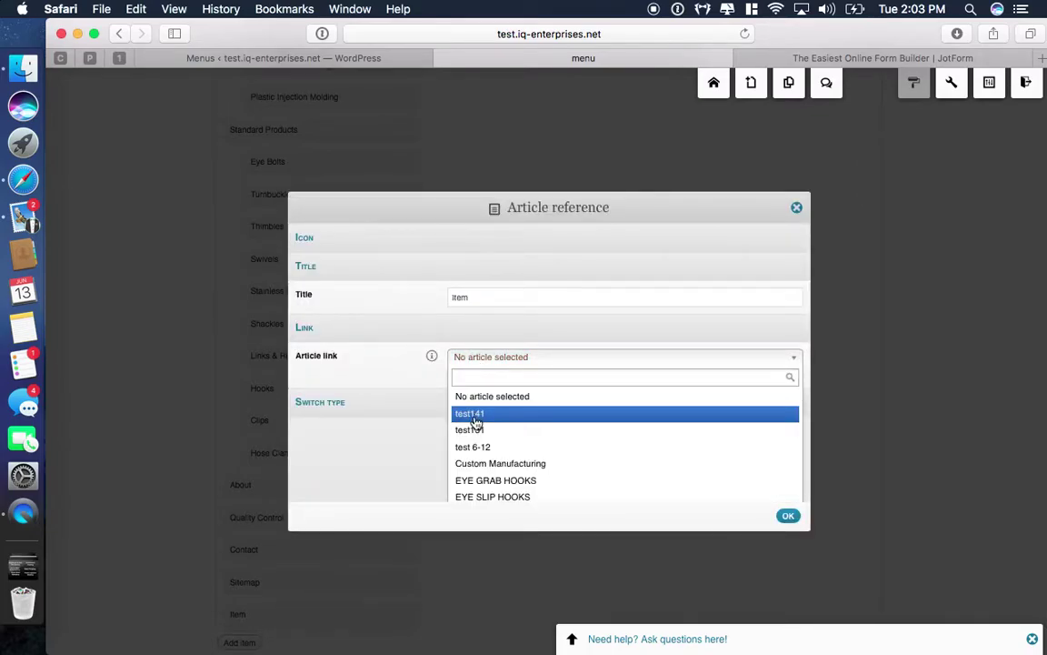
click(474, 415)
click(492, 298)
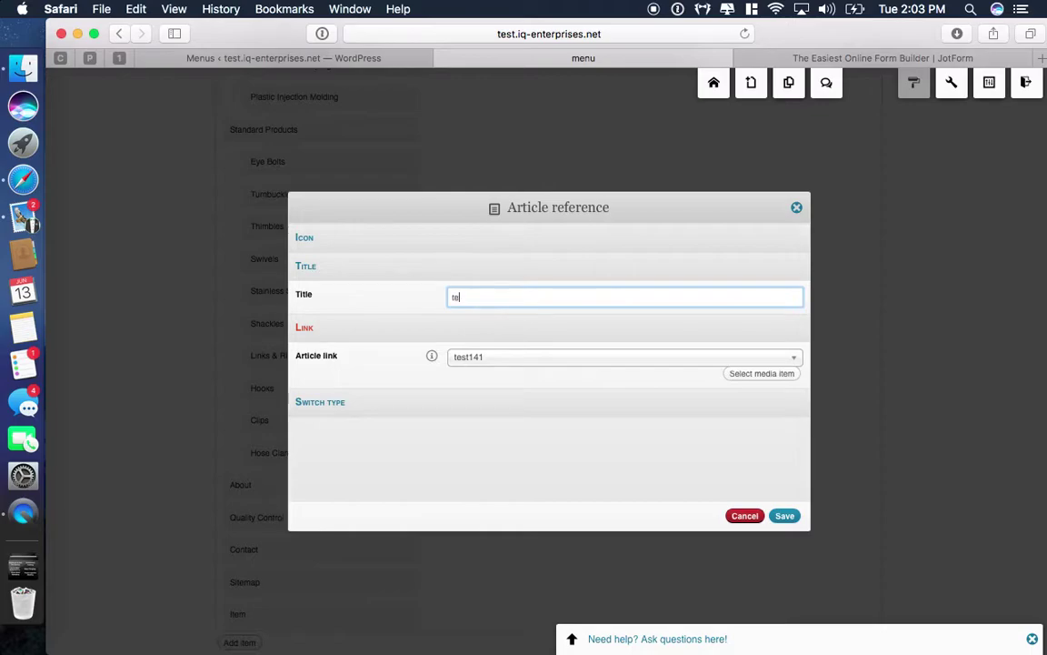
click(785, 517)
Step: Move the test item beneath Quality Control as its sub-item
scroll(783, 519, down, 2)
mouse_move(265, 588)
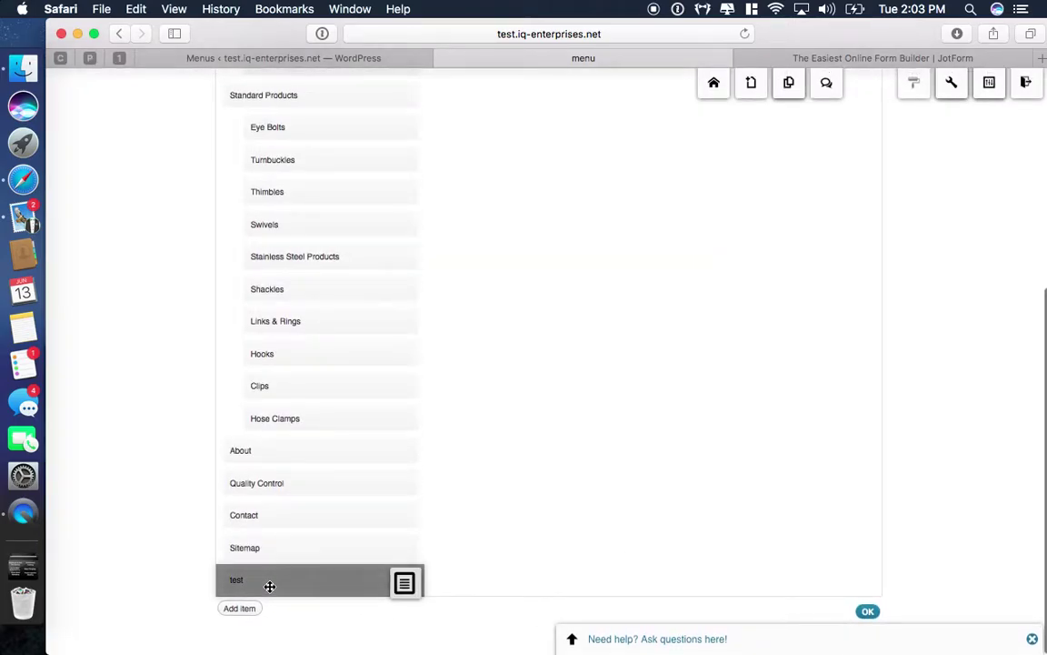
mouse_move(400, 582)
drag(397, 541, 265, 547)
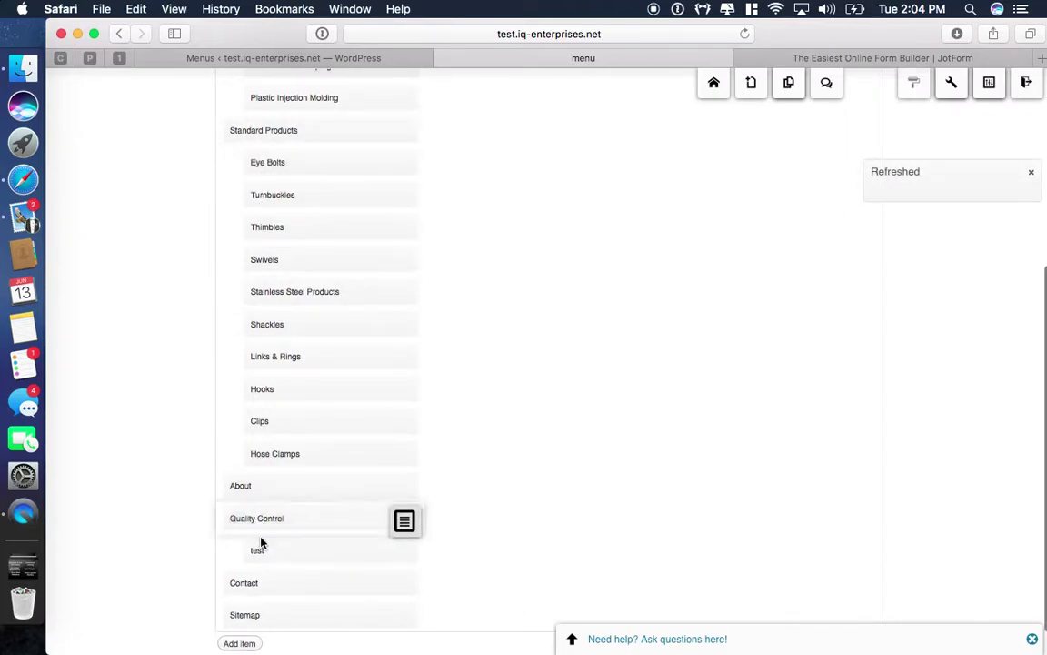
Step: Delete the test item from the navigation menu and return to the home page
mouse_move(405, 553)
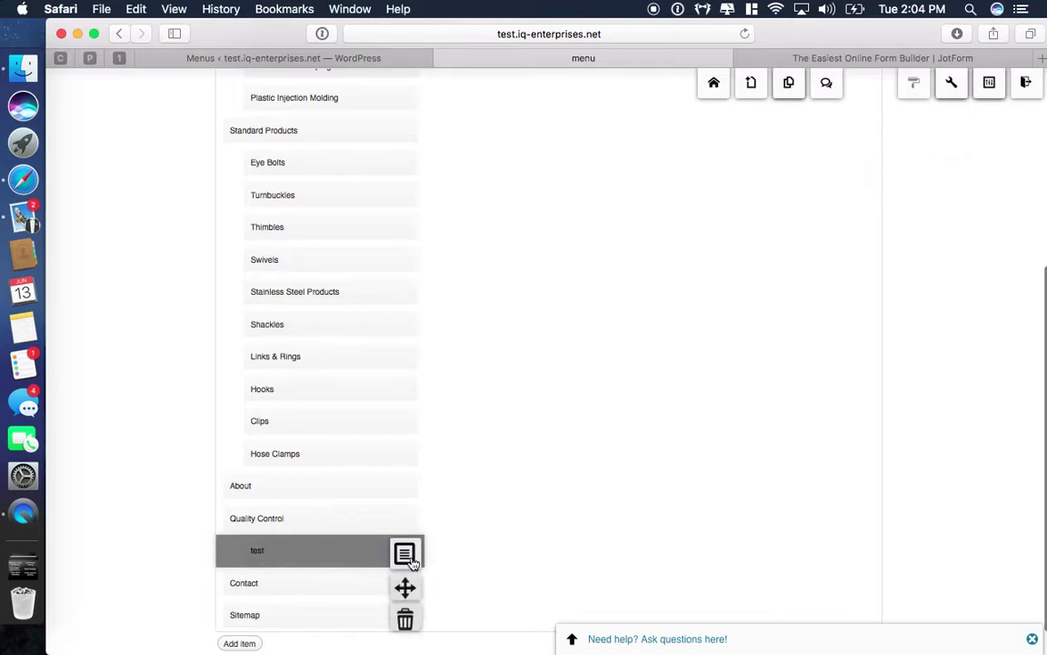
click(405, 622)
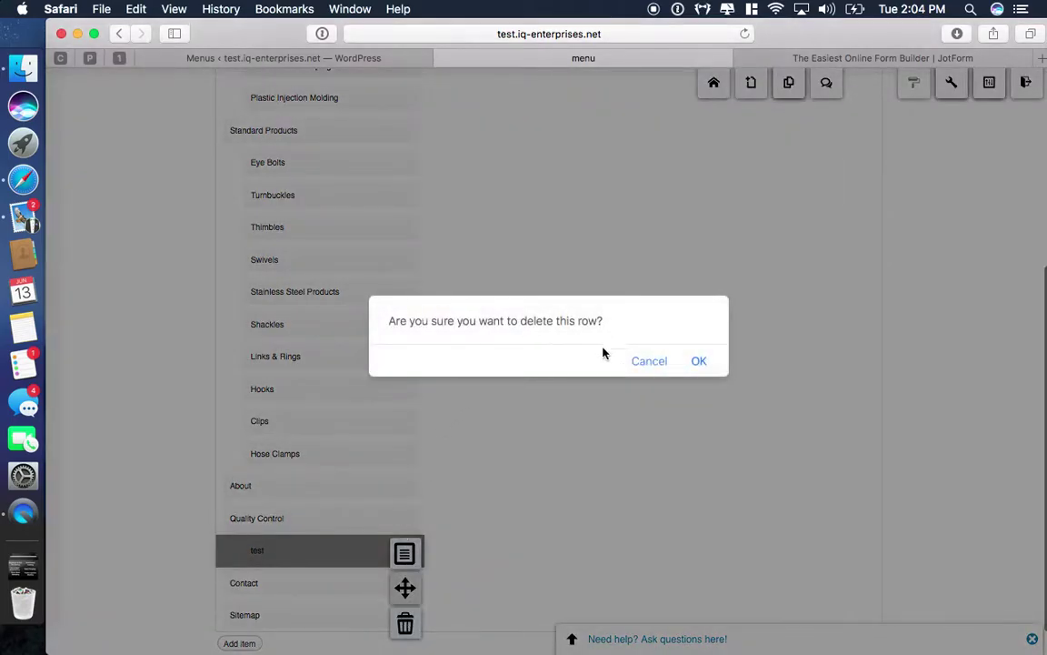
click(698, 362)
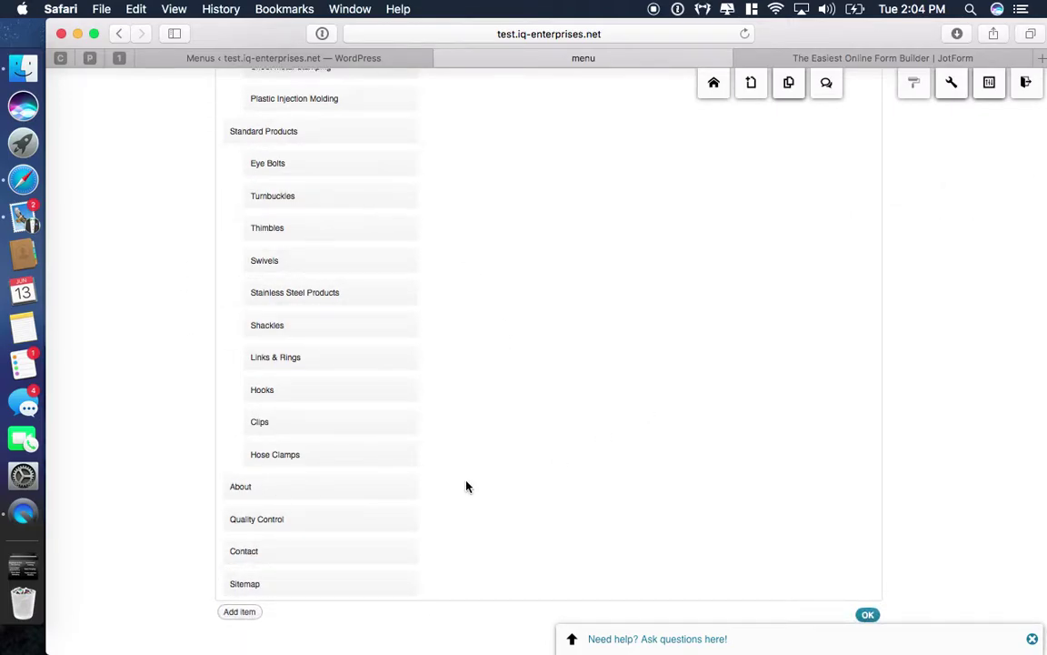
click(868, 616)
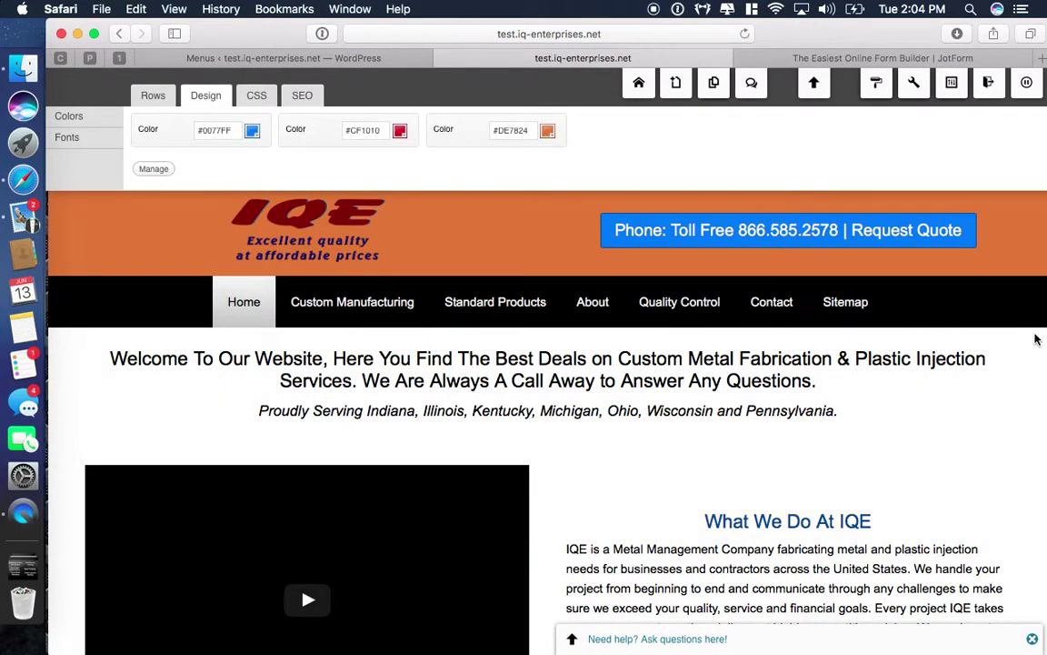
Step: Examine the header Menu widget's color, item styling and advanced property settings, and close them without changes
mouse_move(994, 299)
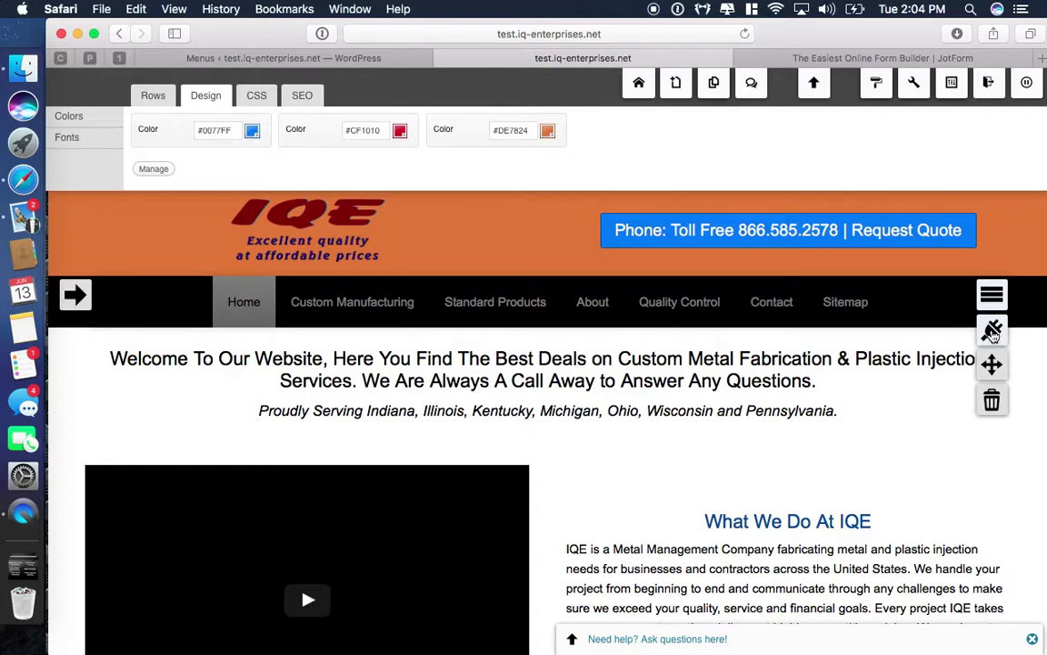
click(992, 331)
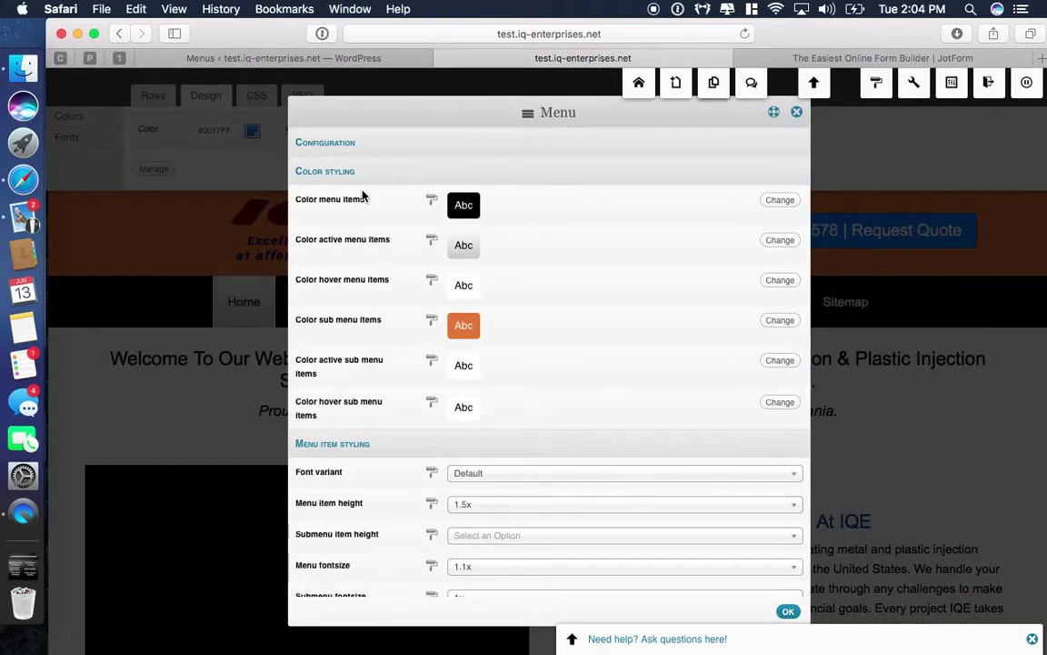
scroll(539, 401, down, 2)
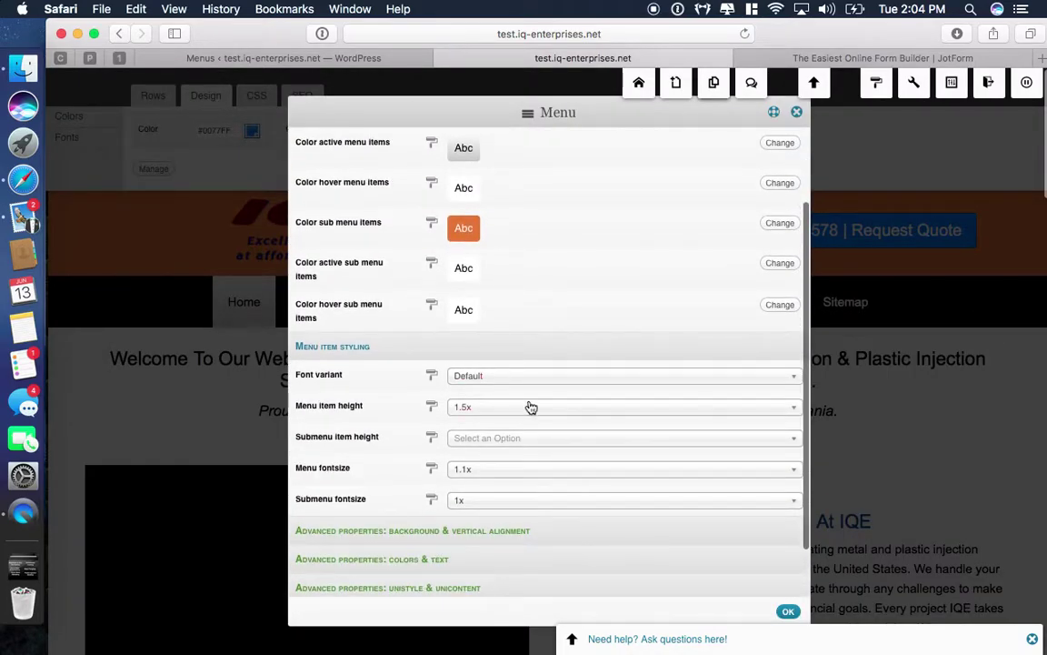
scroll(459, 500, down, 1)
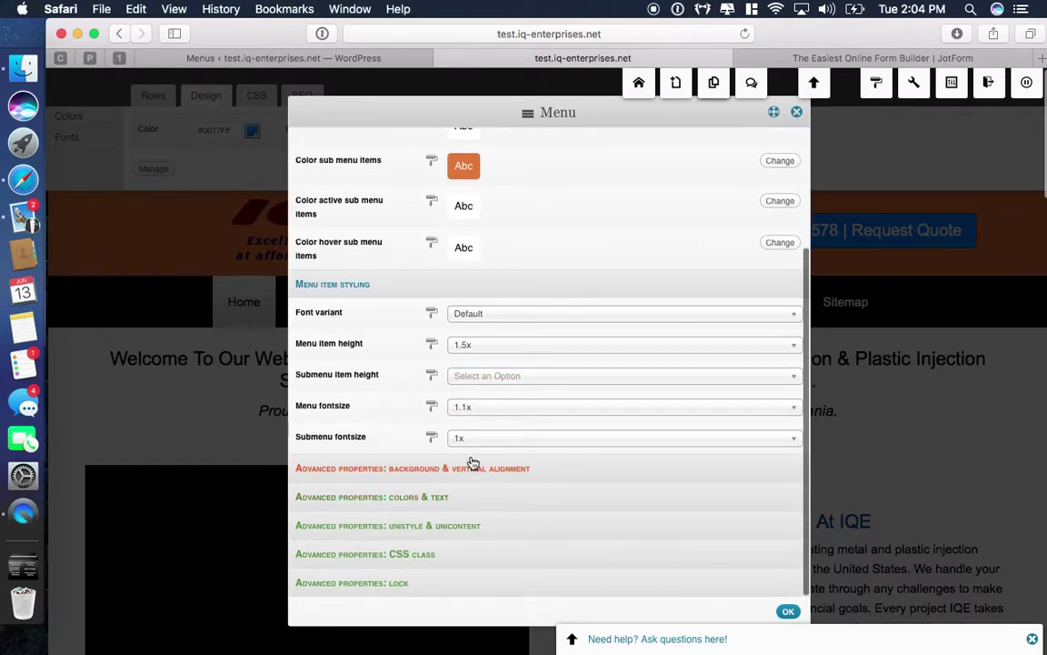
scroll(493, 301, up, 3)
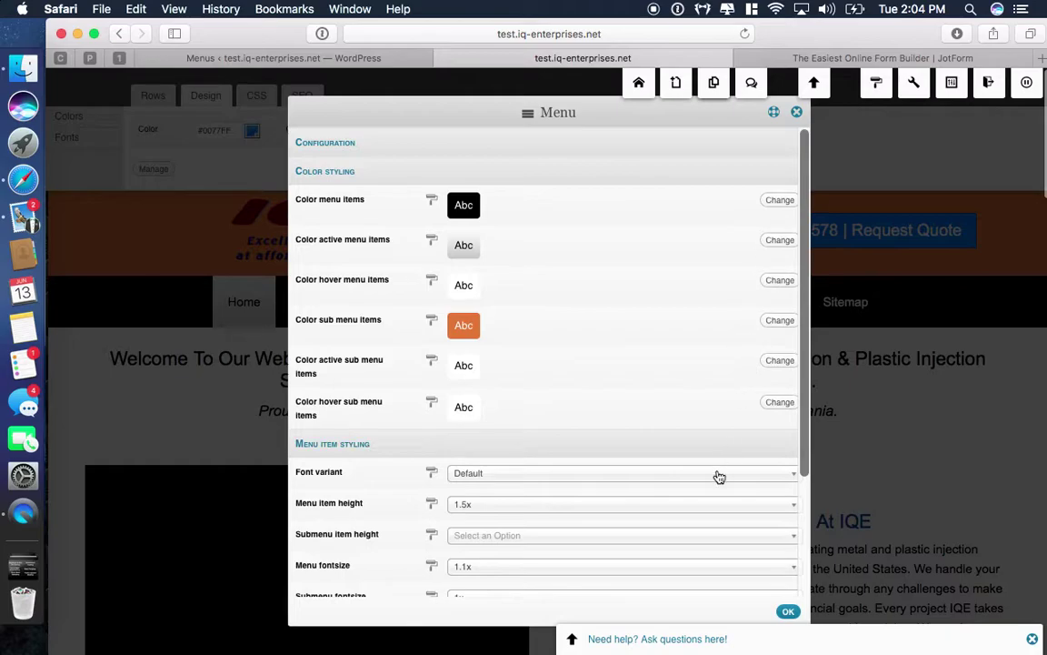
click(797, 114)
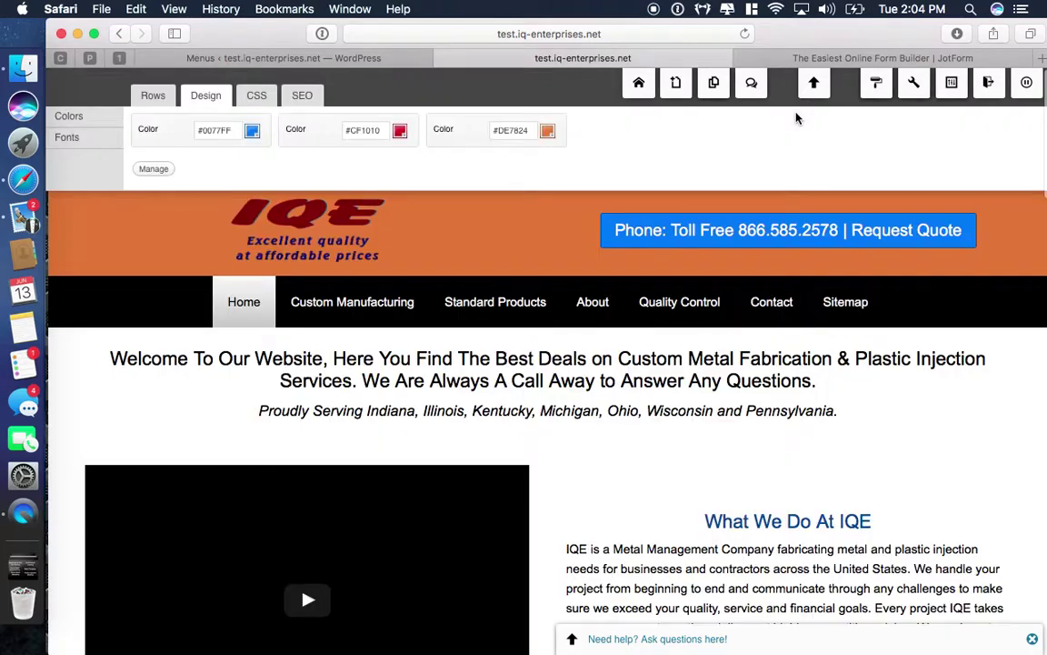
Step: Open the Request Quote page from the home page header and look over its quote form
scroll(990, 602, down, 10)
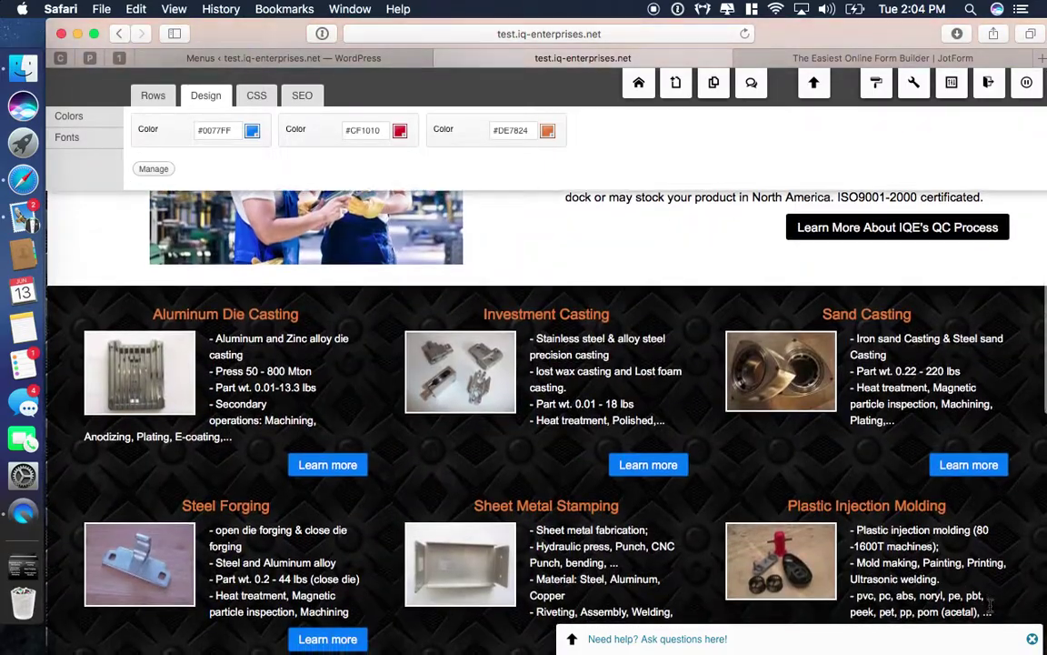
scroll(820, 400, up, 15)
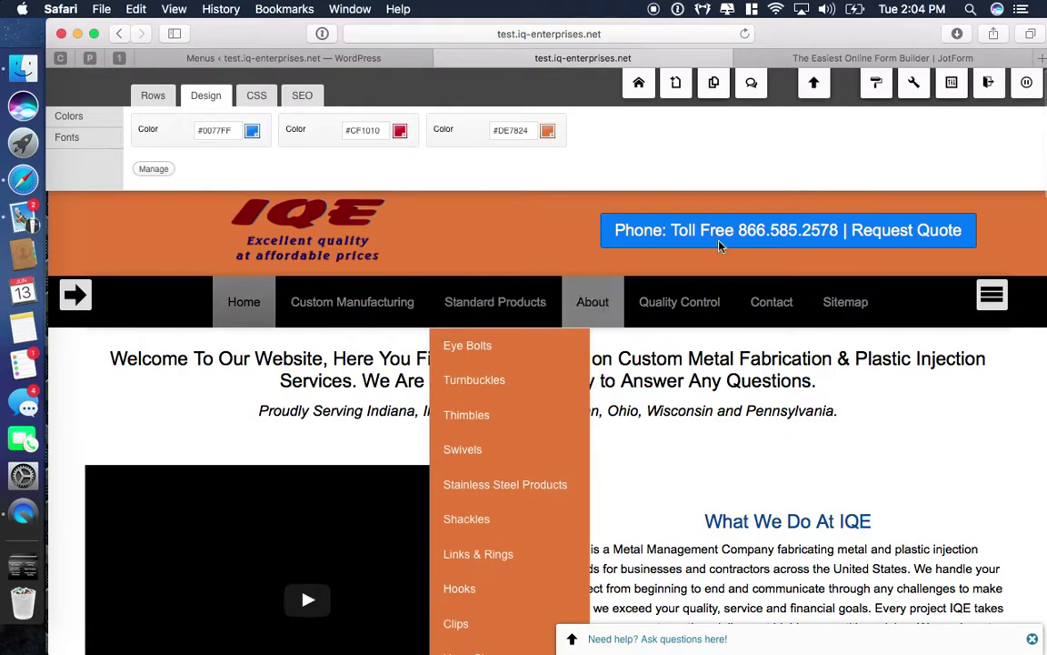
click(903, 231)
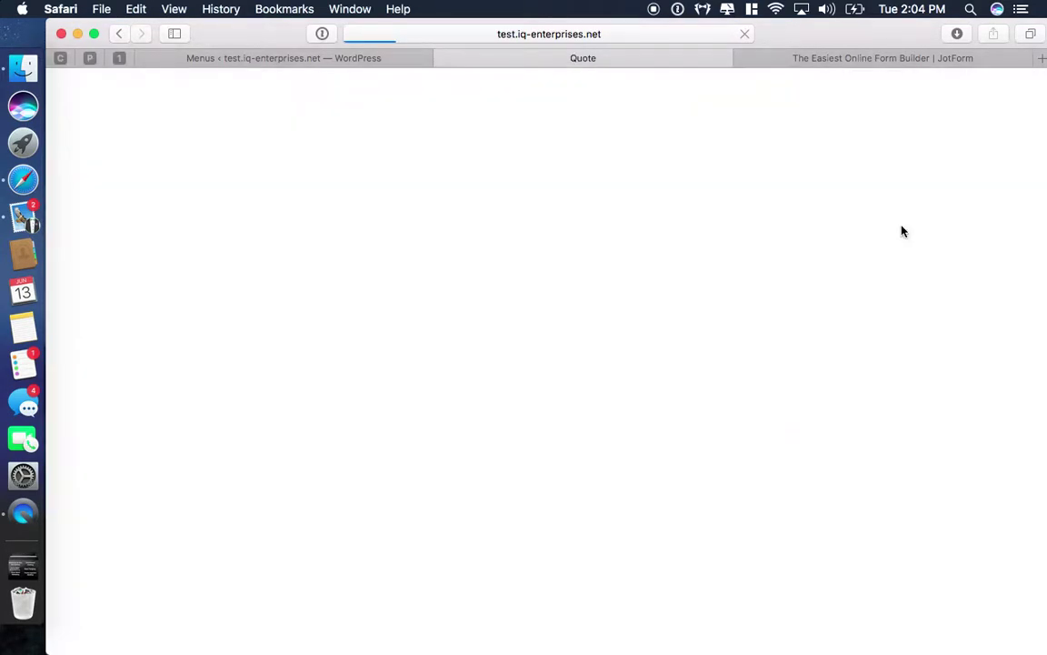
scroll(549, 305, down, 5)
scroll(548, 305, down, 1)
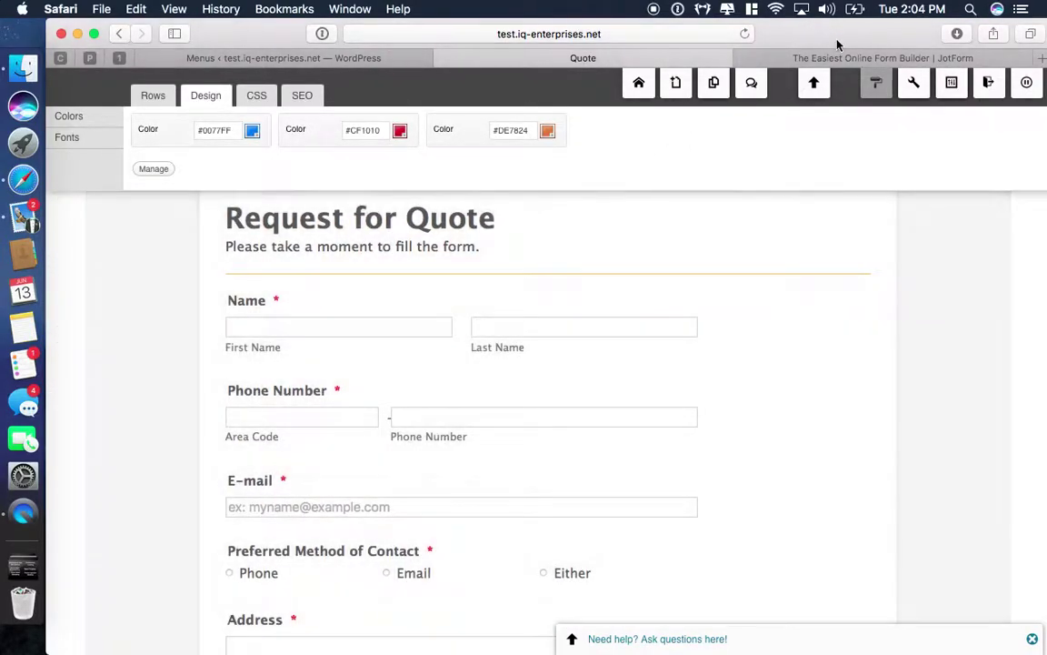
Step: Switch to JotForm and open the submissions of the IQE Contact Us form
click(845, 58)
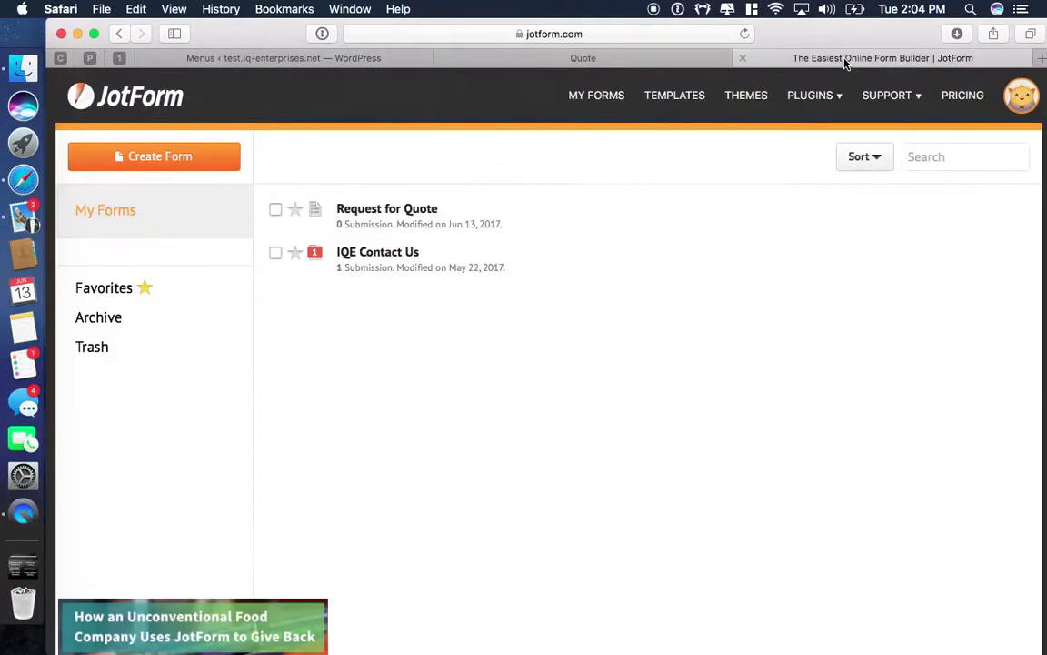
click(585, 36)
click(576, 34)
key(Escape)
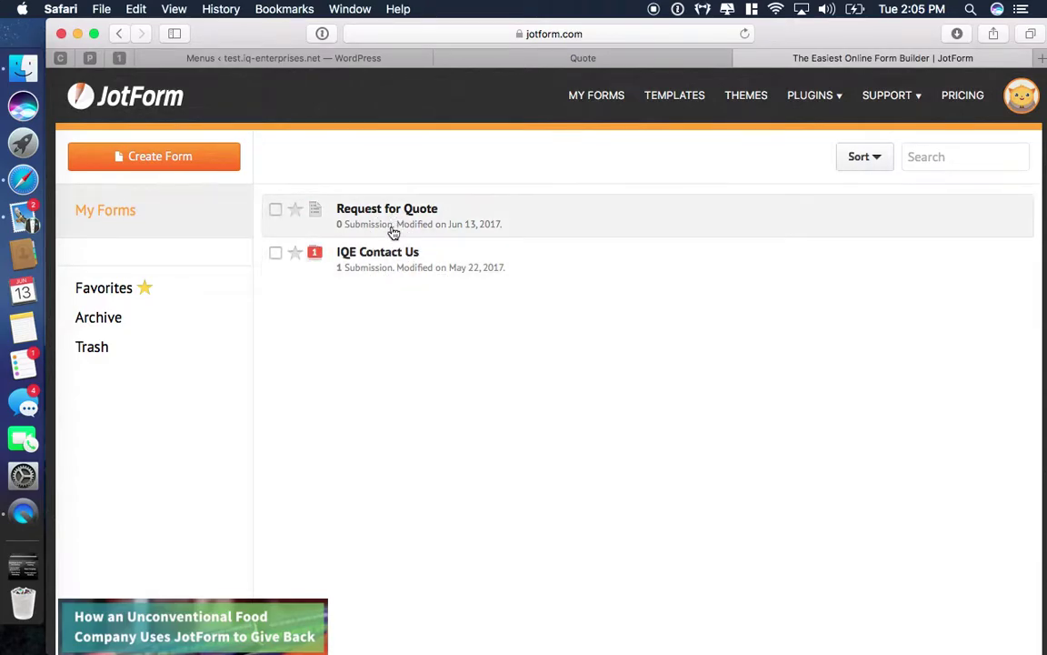
click(277, 254)
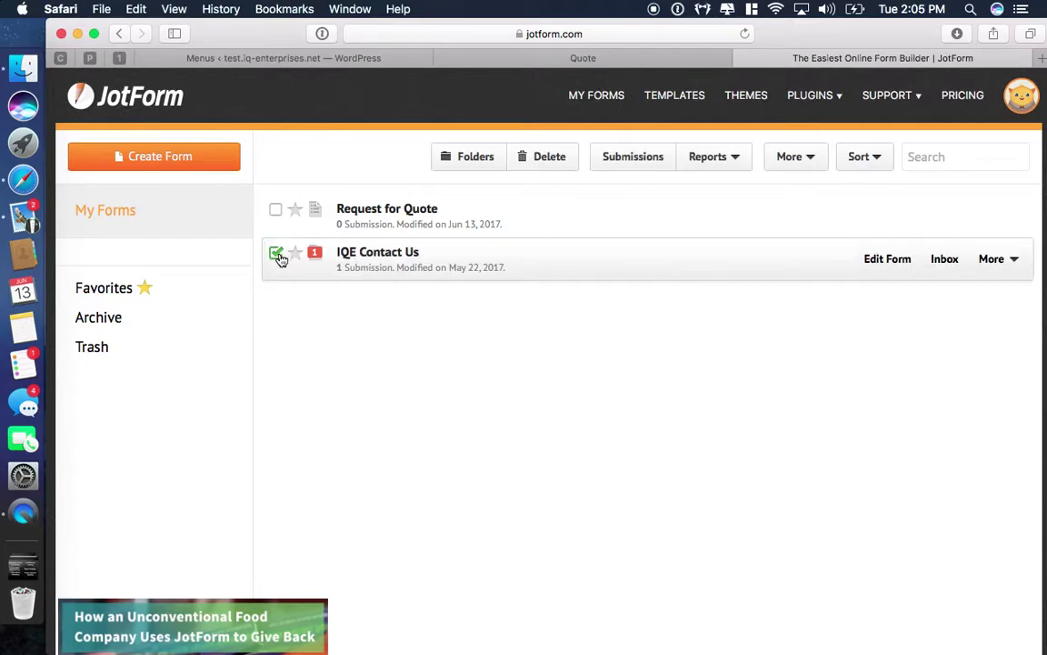
click(623, 160)
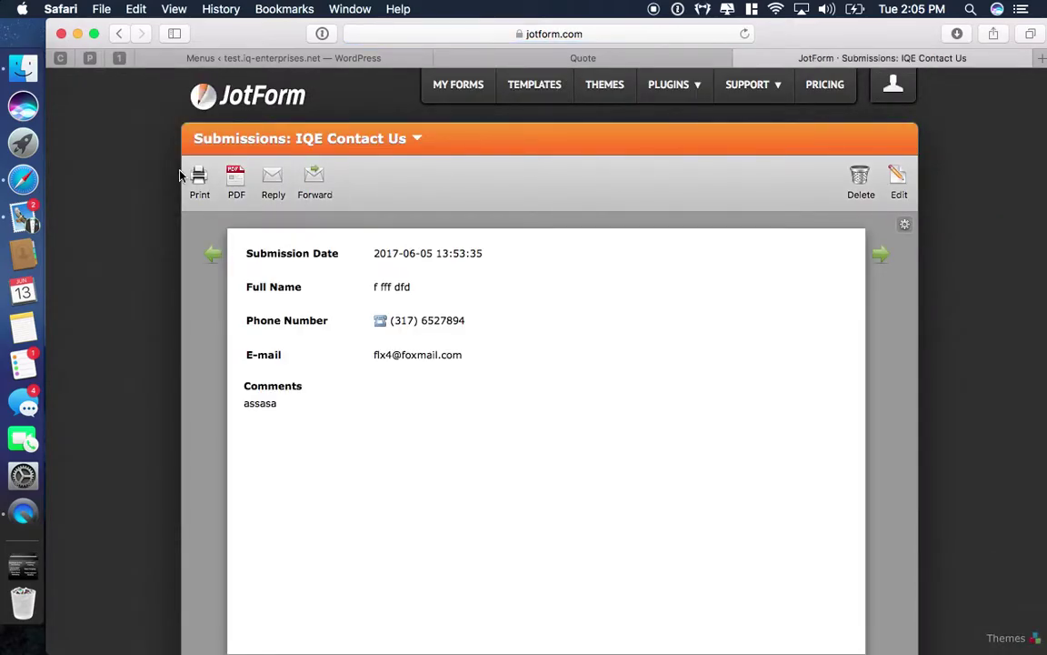
Step: Review the contact form's submission details and the submissions table, and return to the forms list
scroll(245, 184, down, 5)
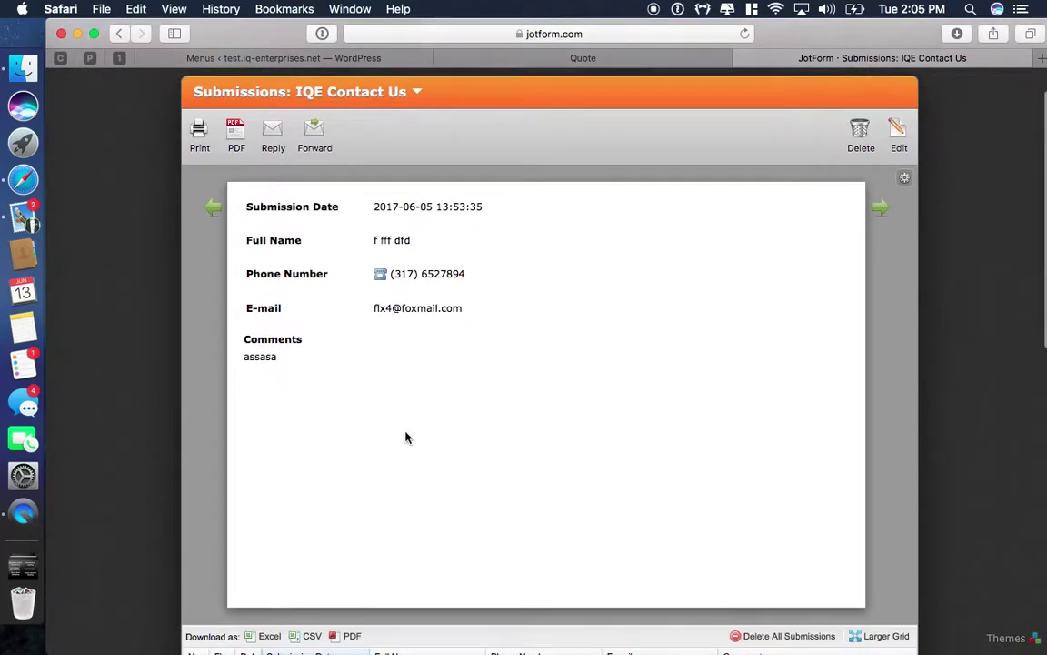
scroll(406, 437, up, 5)
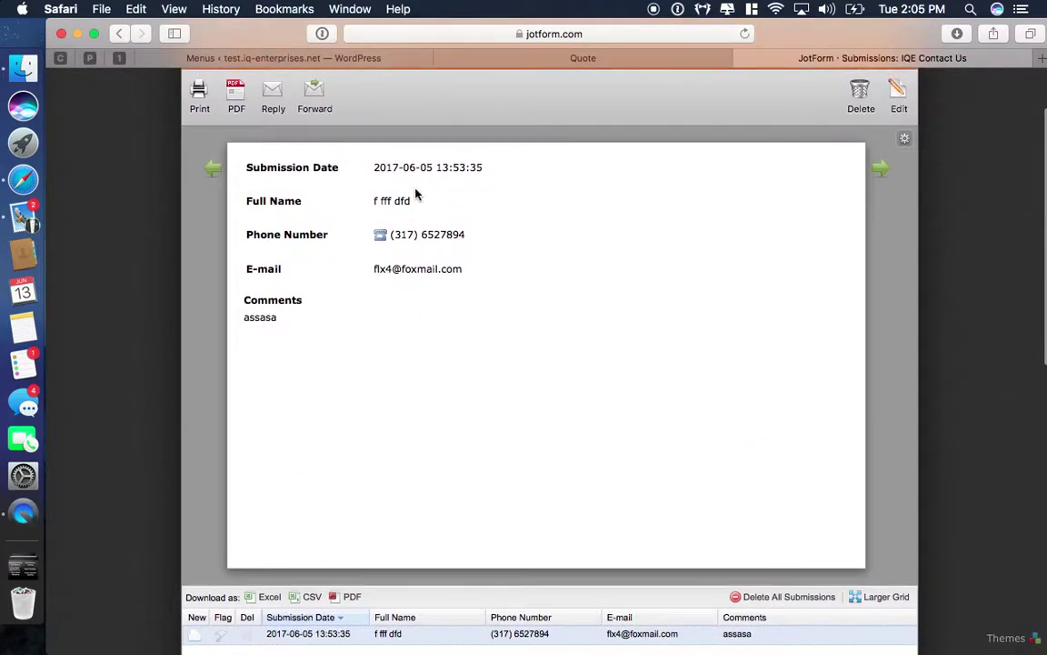
scroll(380, 216, down, 5)
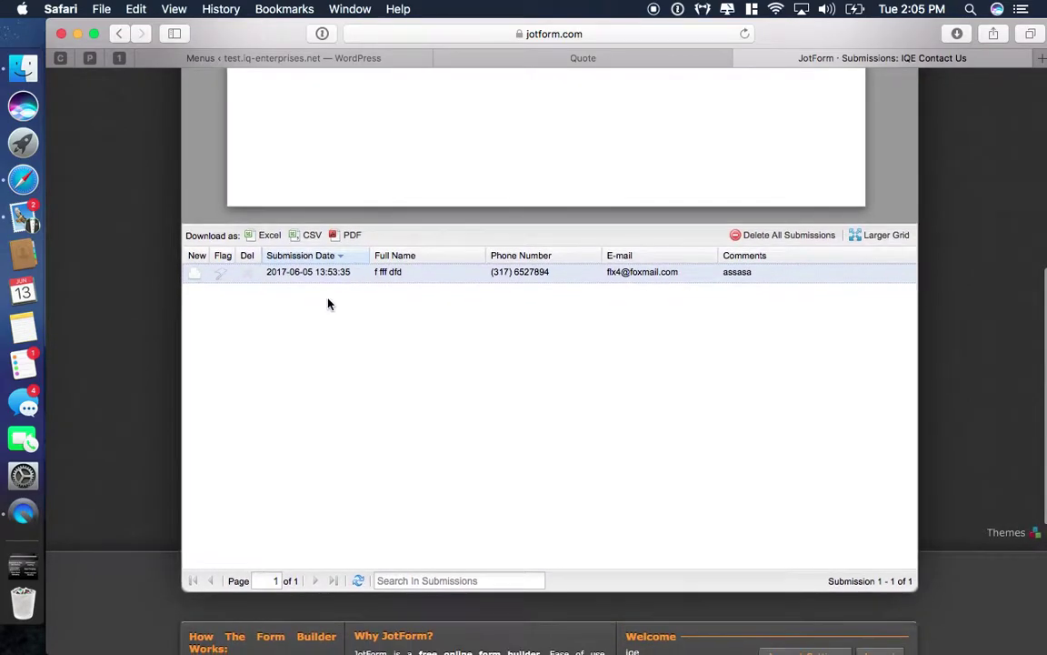
scroll(327, 456, up, 5)
scroll(328, 456, down, 4)
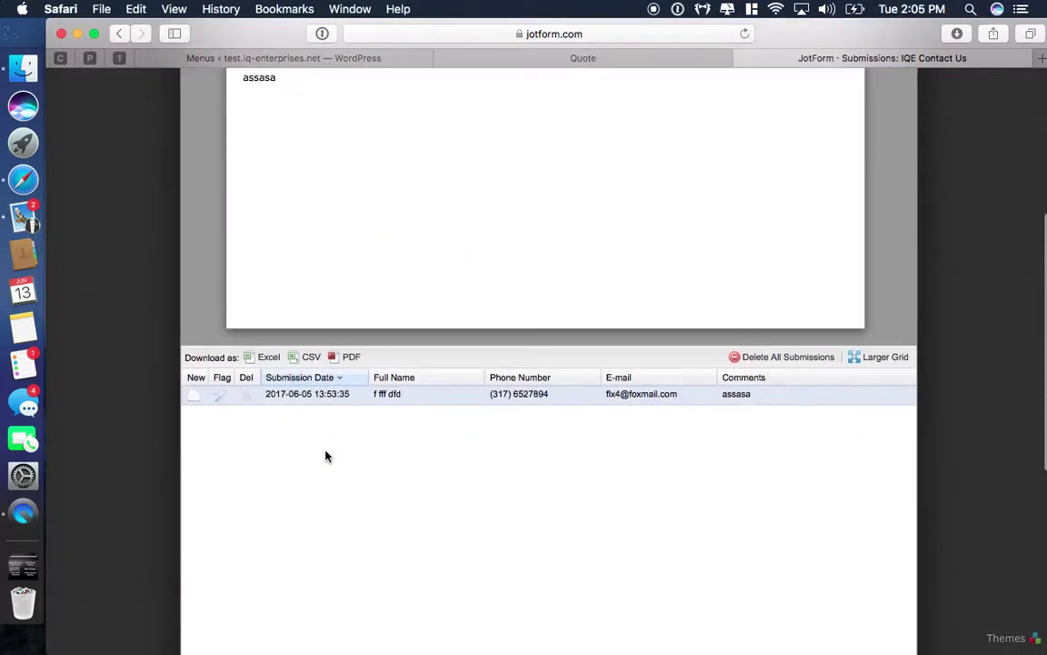
scroll(327, 456, up, 10)
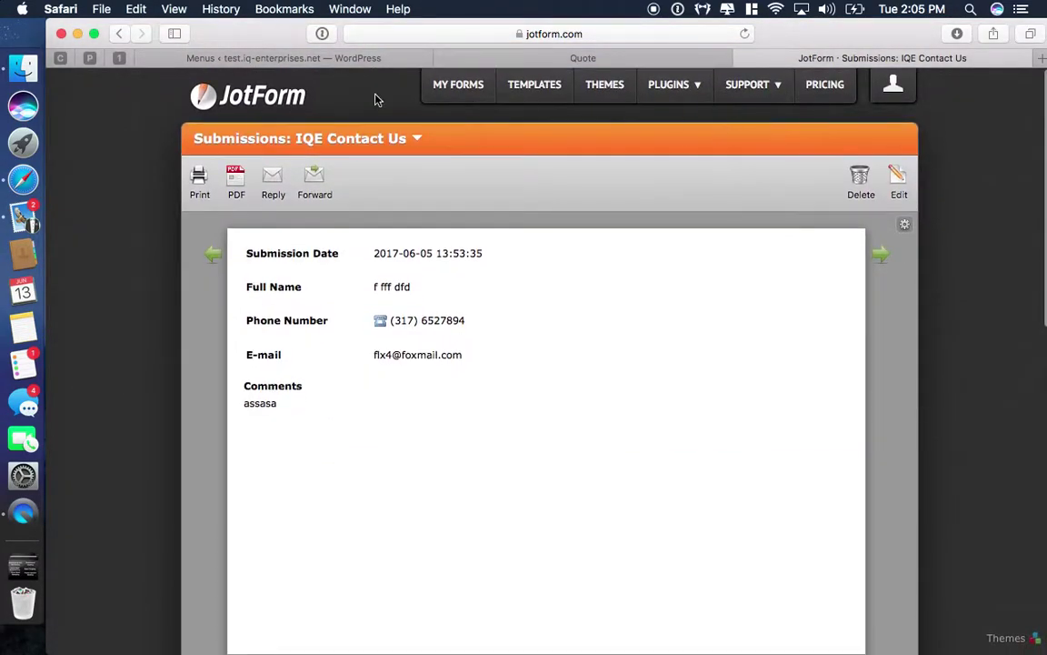
click(121, 34)
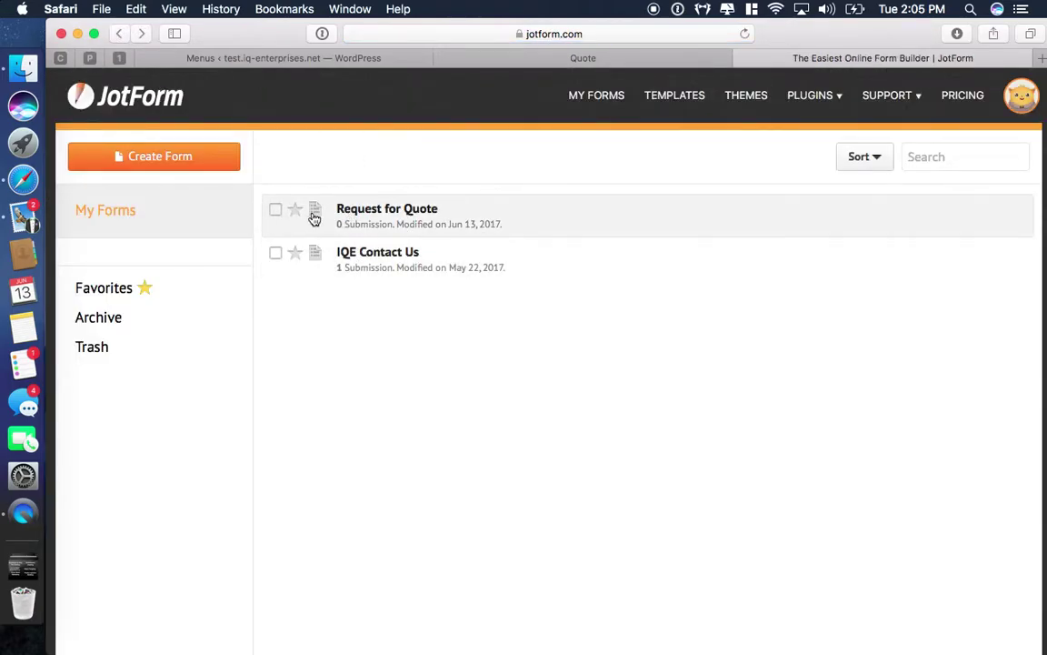
Step: Open the Request for Quote form for editing and show the available basic form elements
click(277, 210)
click(880, 222)
scroll(879, 224, down, 4)
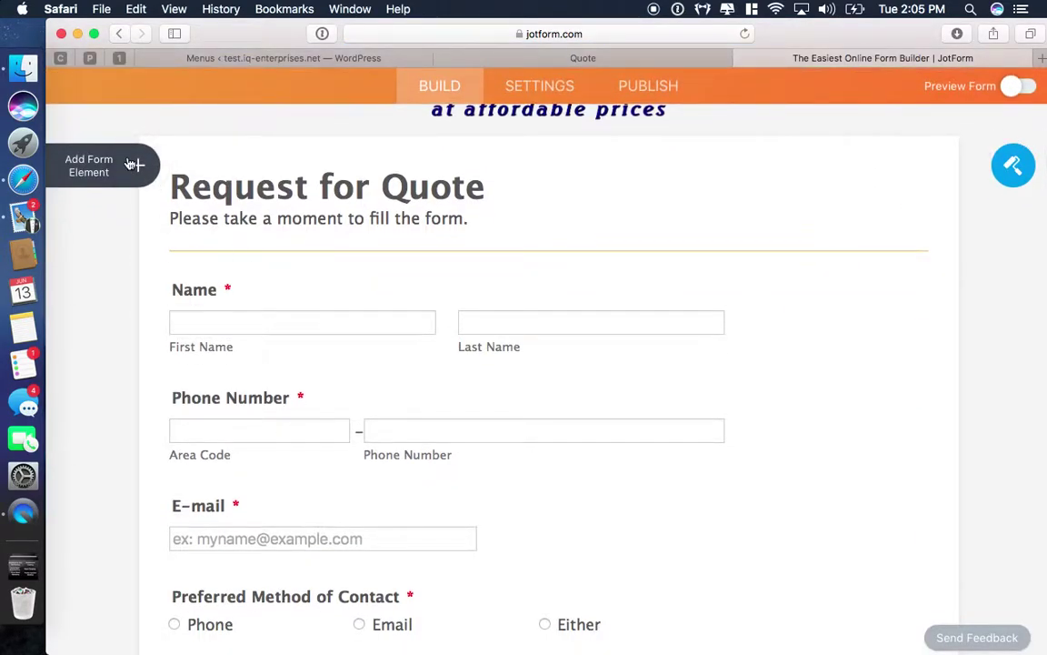
click(133, 164)
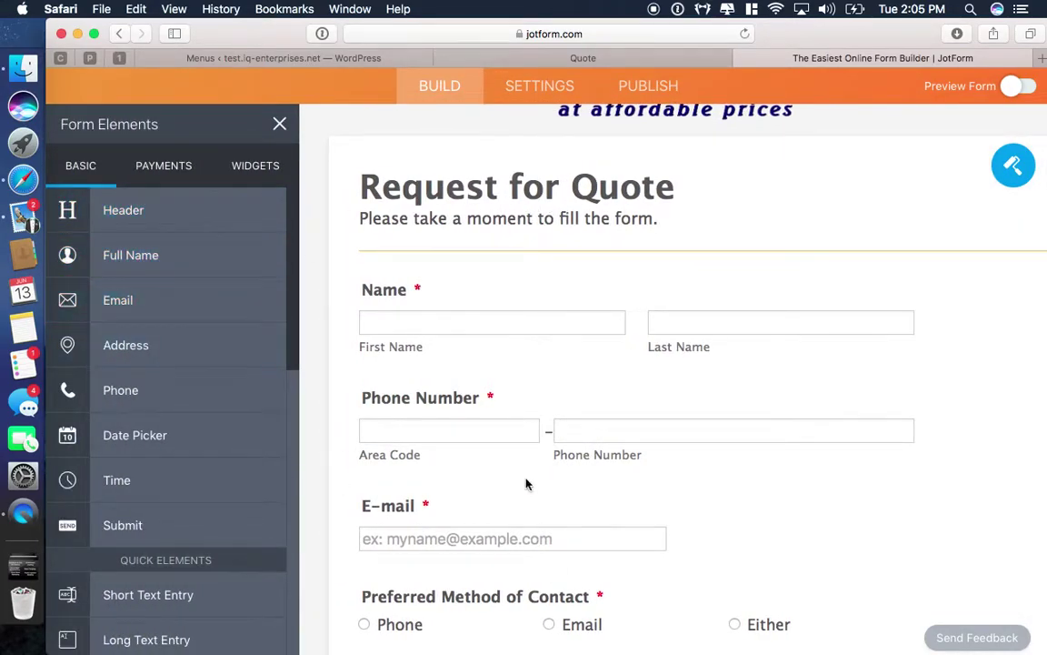
Step: Examine the Request for Quote form's fields from the name down to the attachments, selecting the Phone Number field, and return to the forms list
scroll(526, 483, down, 3)
click(437, 281)
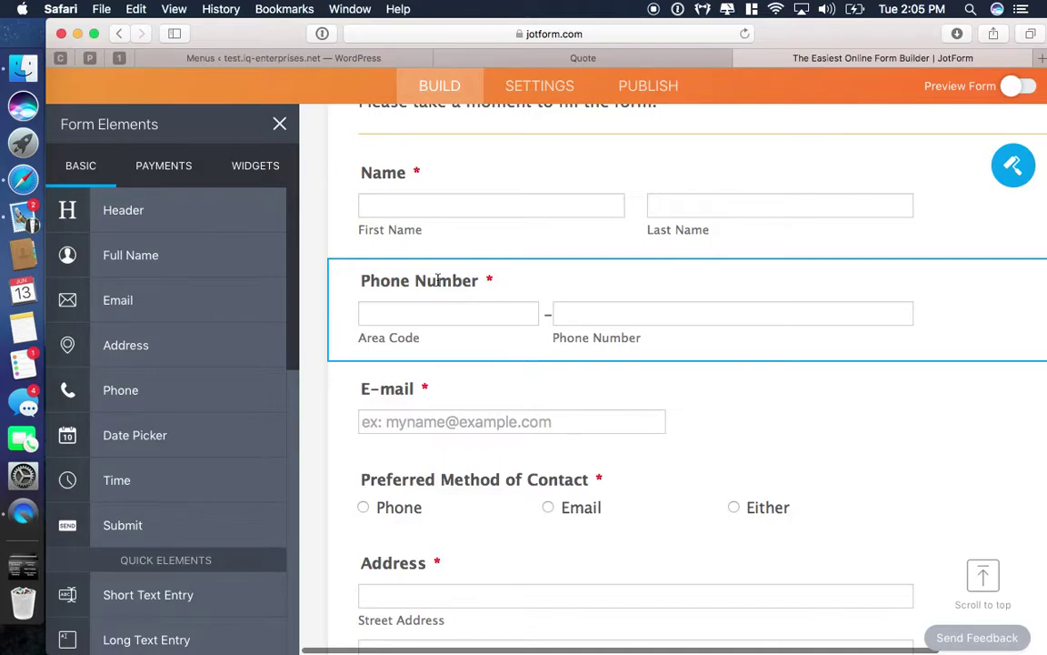
double_click(445, 281)
scroll(458, 281, down, 5)
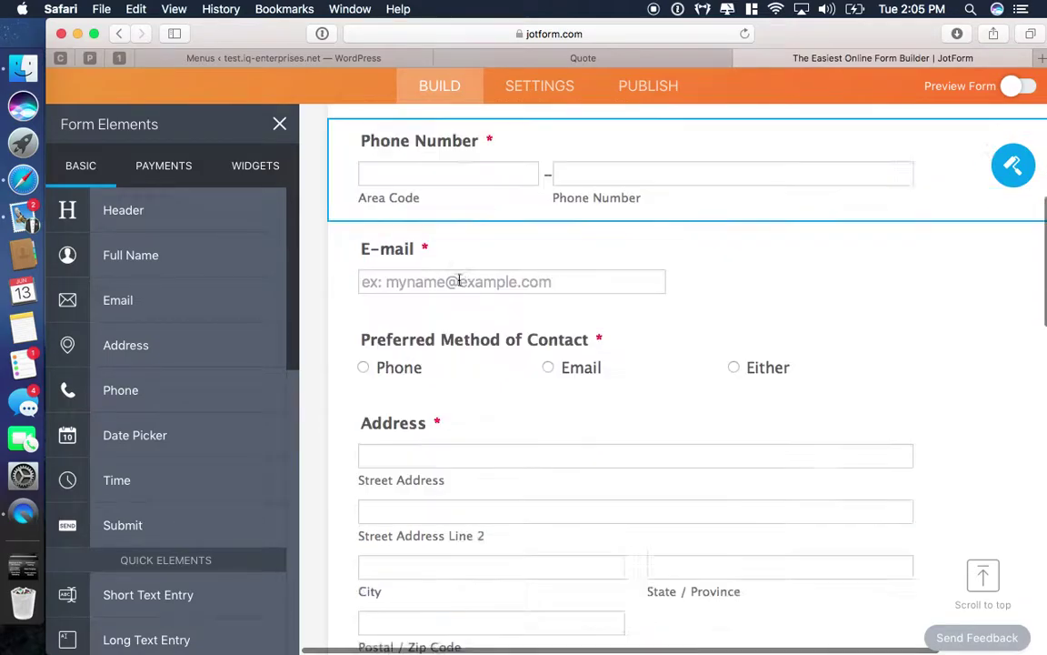
scroll(460, 286, down, 15)
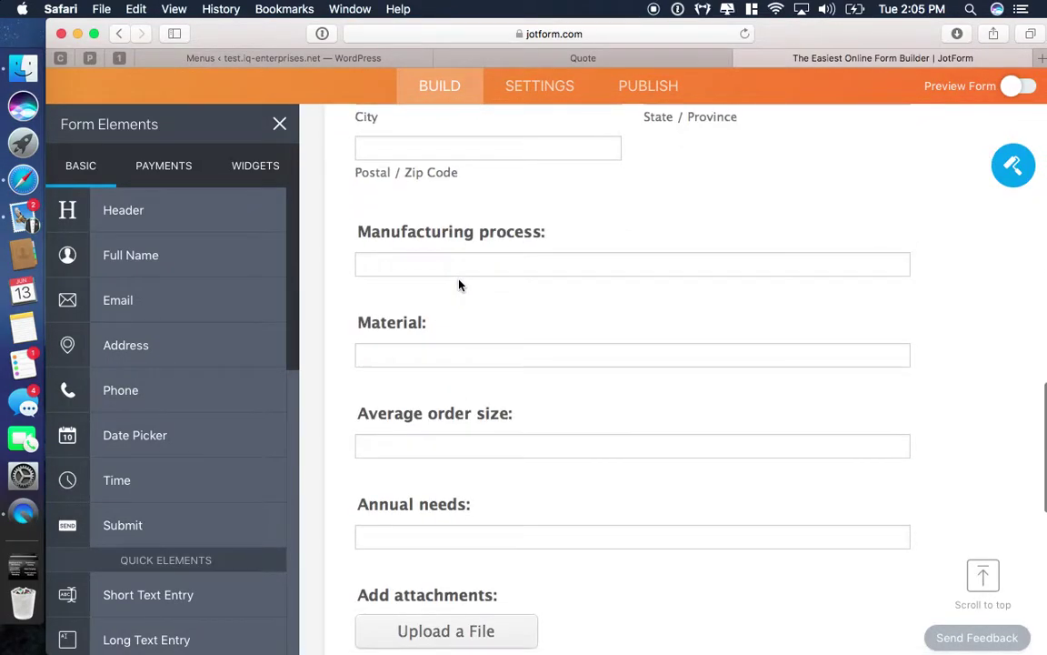
scroll(459, 285, up, 20)
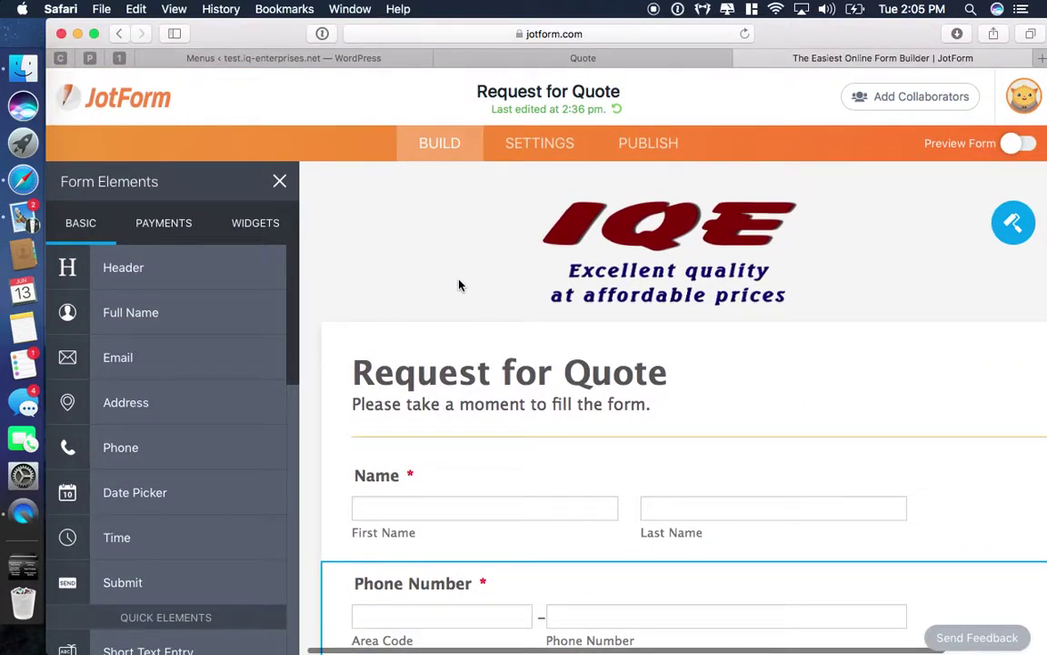
scroll(460, 286, down, 1)
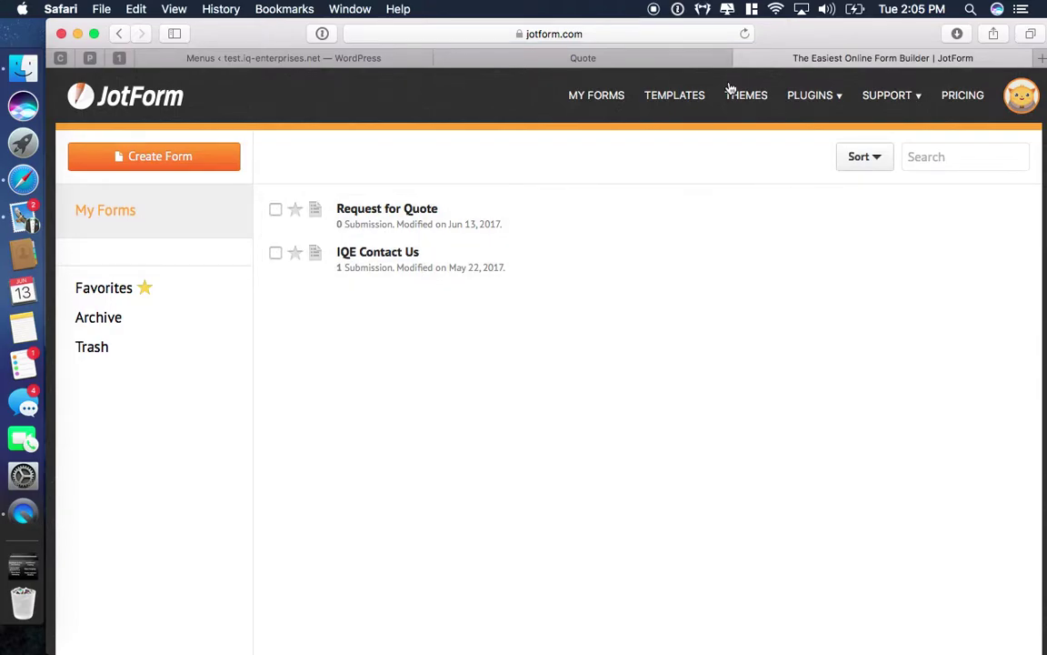
Step: Close the JotForm page and visit the site's home page from the WordPress admin
click(743, 58)
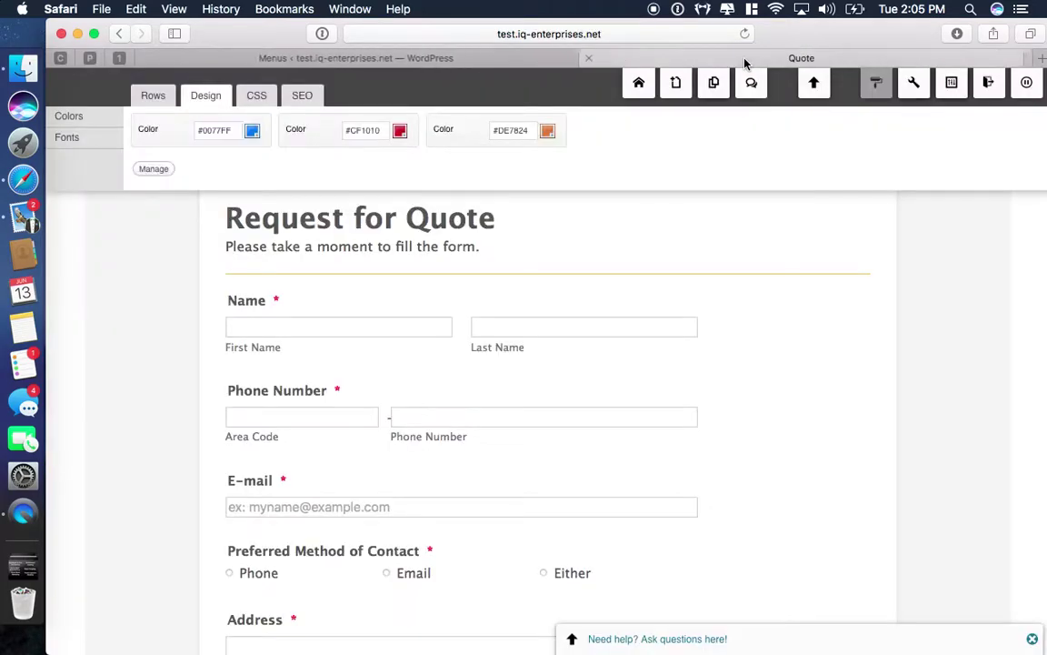
click(482, 62)
mouse_move(109, 80)
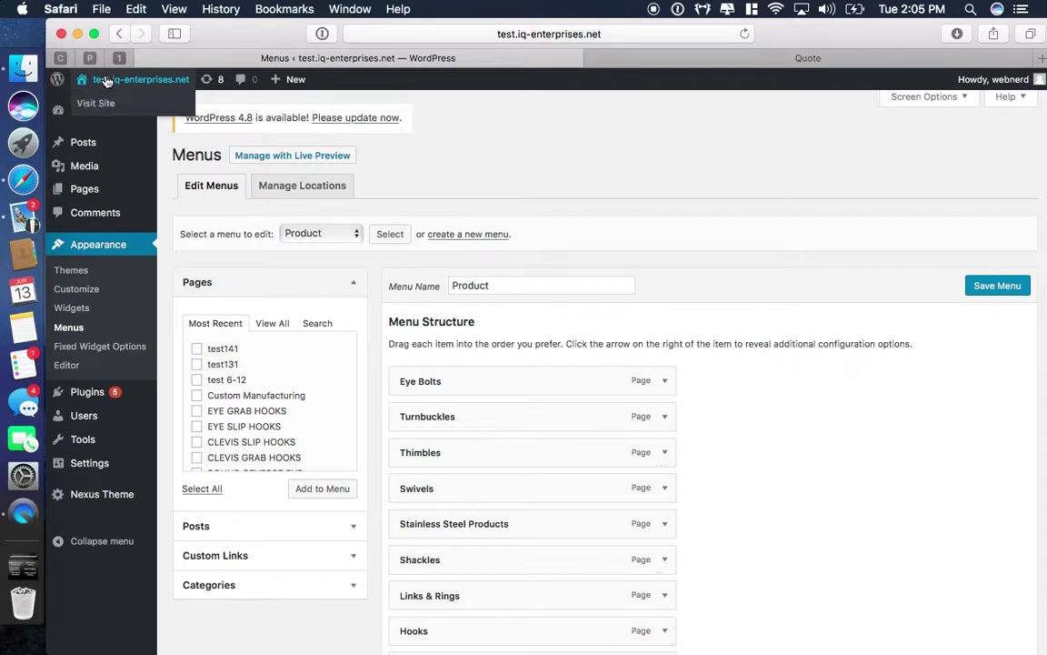
click(90, 105)
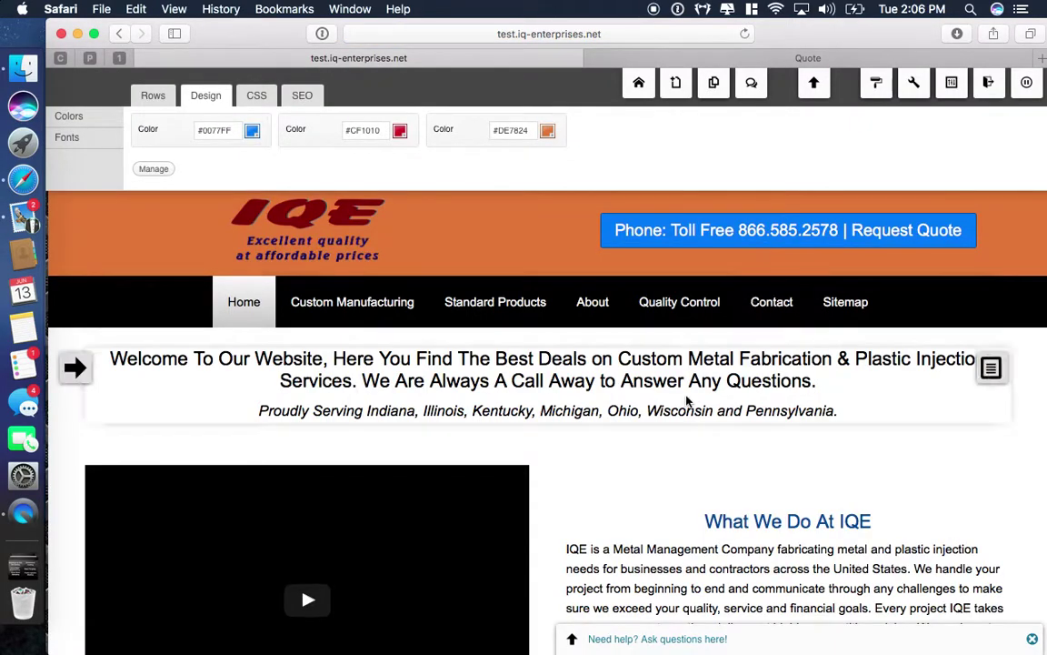
Step: Look over the home page from the header down to the footer and return to its beginning
scroll(853, 527, down, 10)
scroll(850, 541, down, 10)
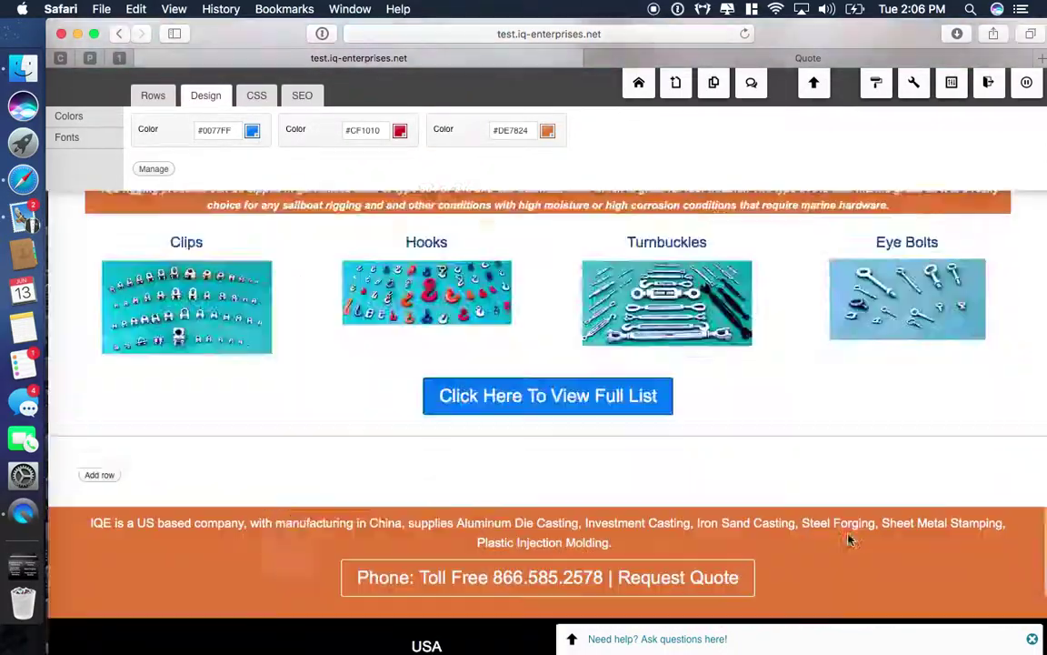
scroll(850, 541, up, 3)
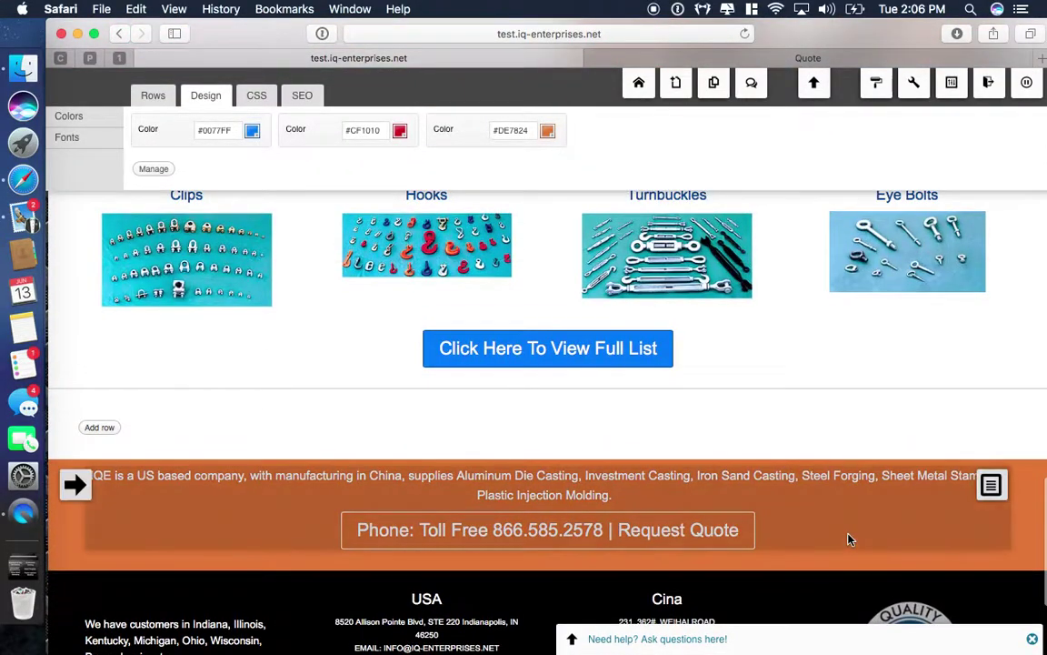
scroll(850, 541, up, 5)
scroll(850, 541, up, 10)
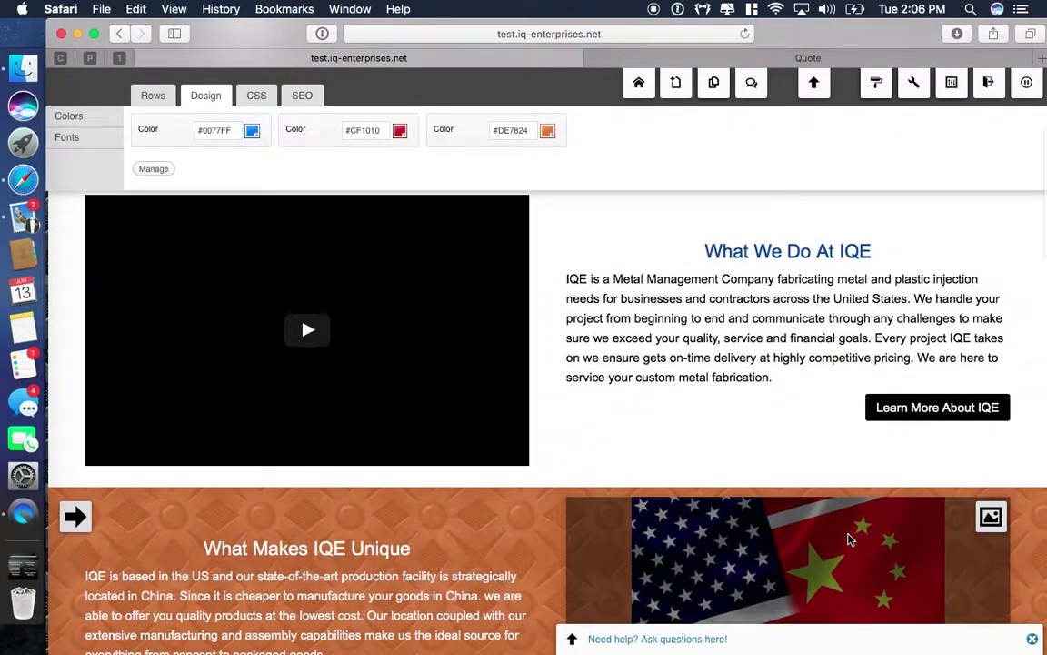
scroll(850, 541, up, 5)
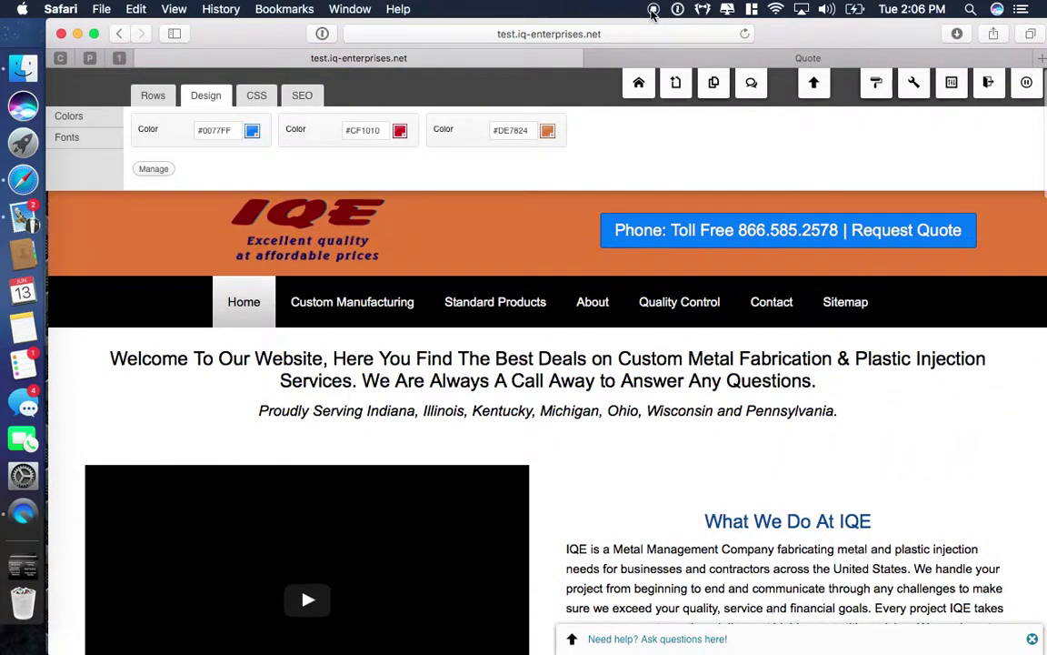